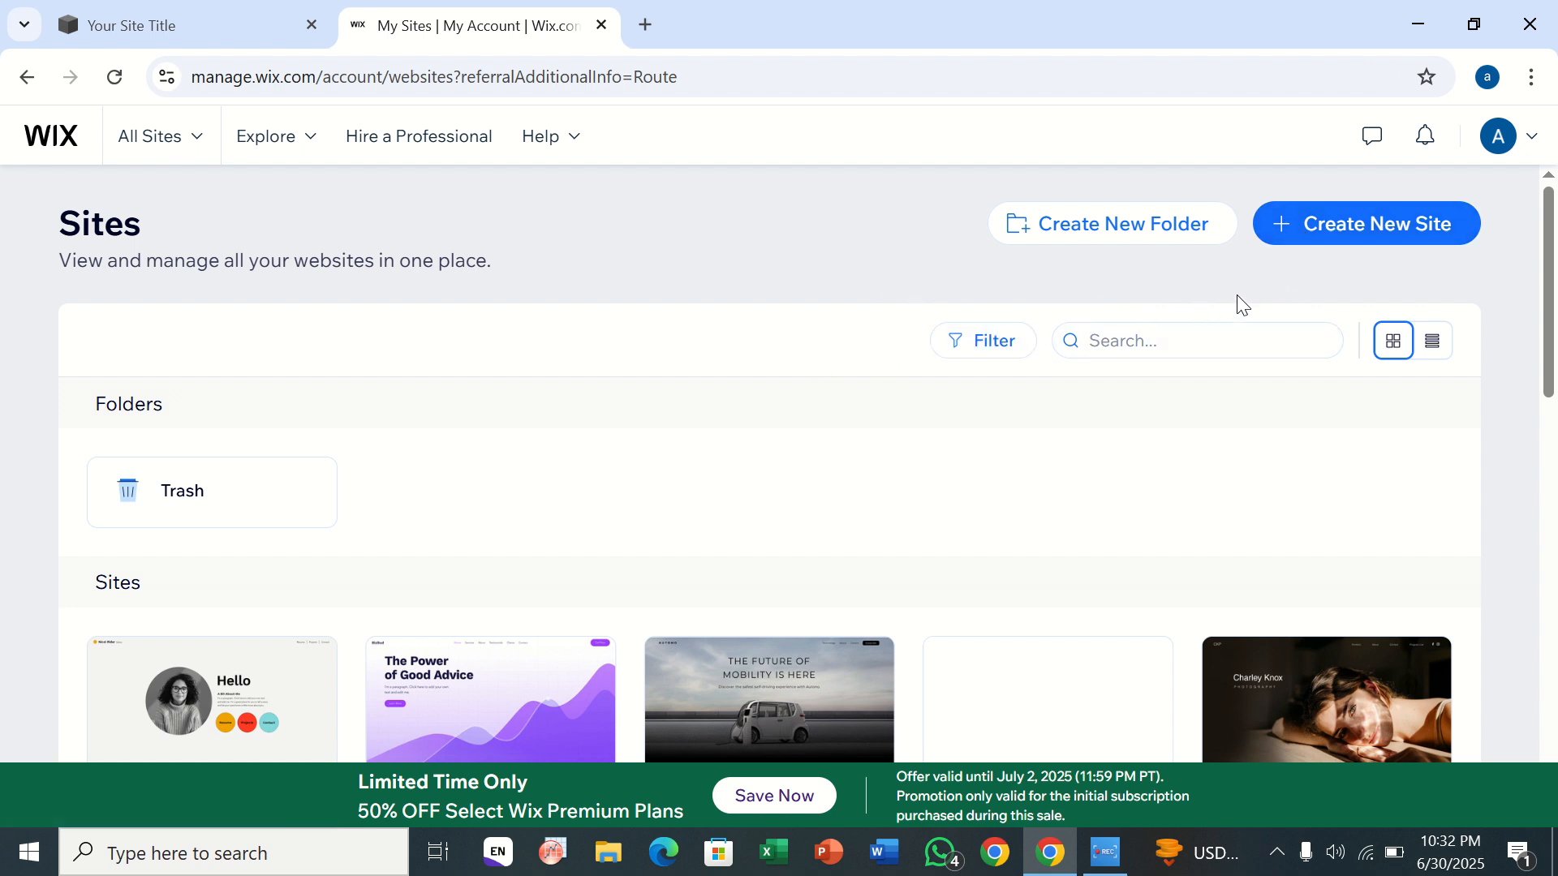
Step: Start creating a new site without the AI chat, pick Blog as the site type, and skip the website type question
scroll(1217, 497, down, 7)
click(1288, 236)
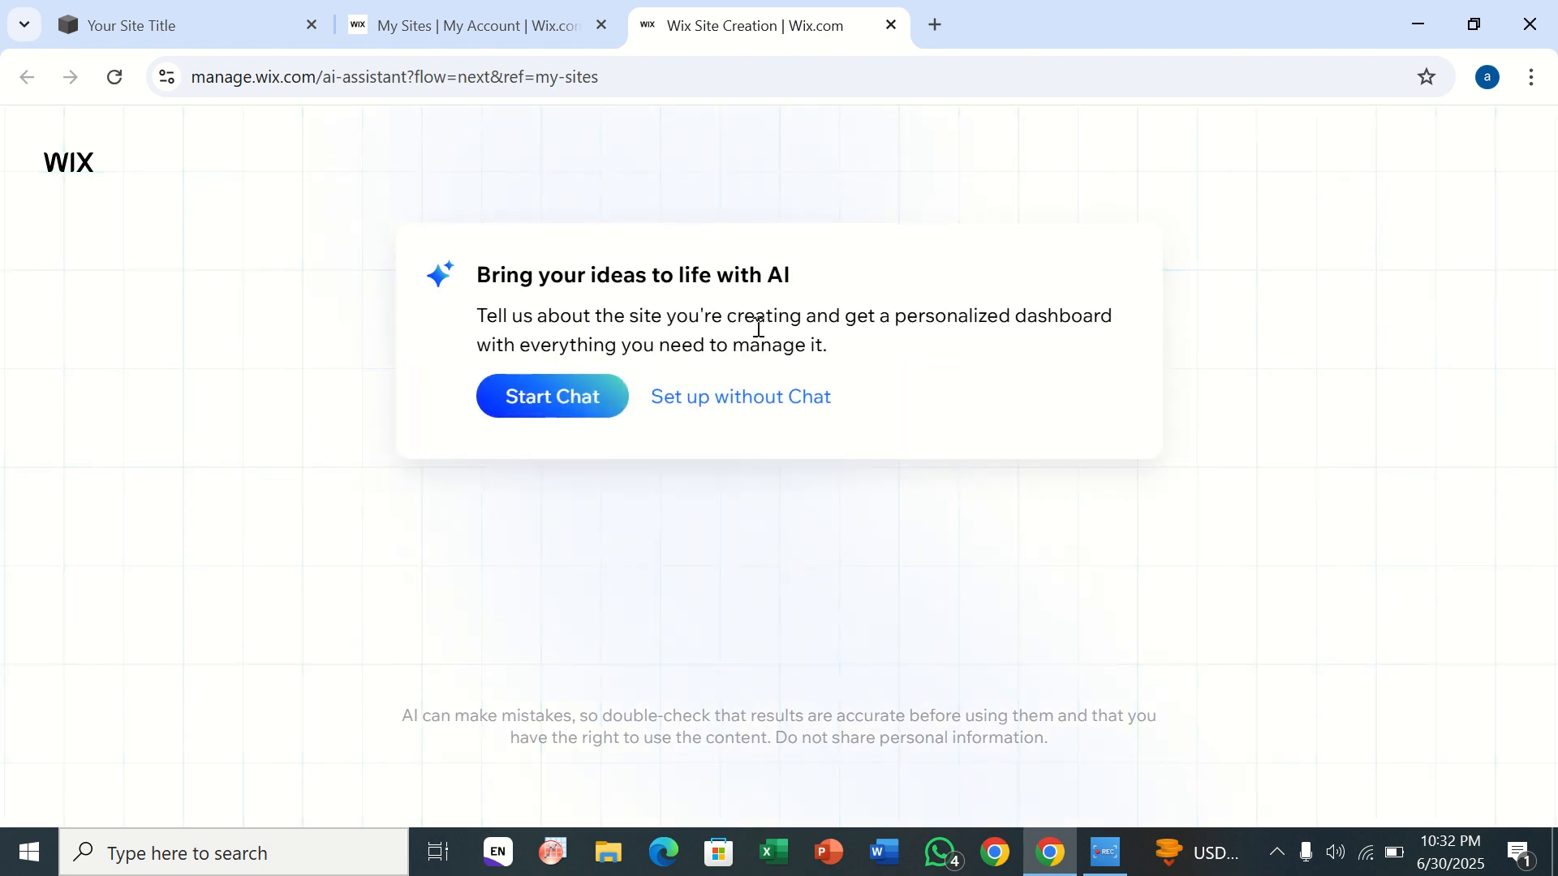
click(697, 410)
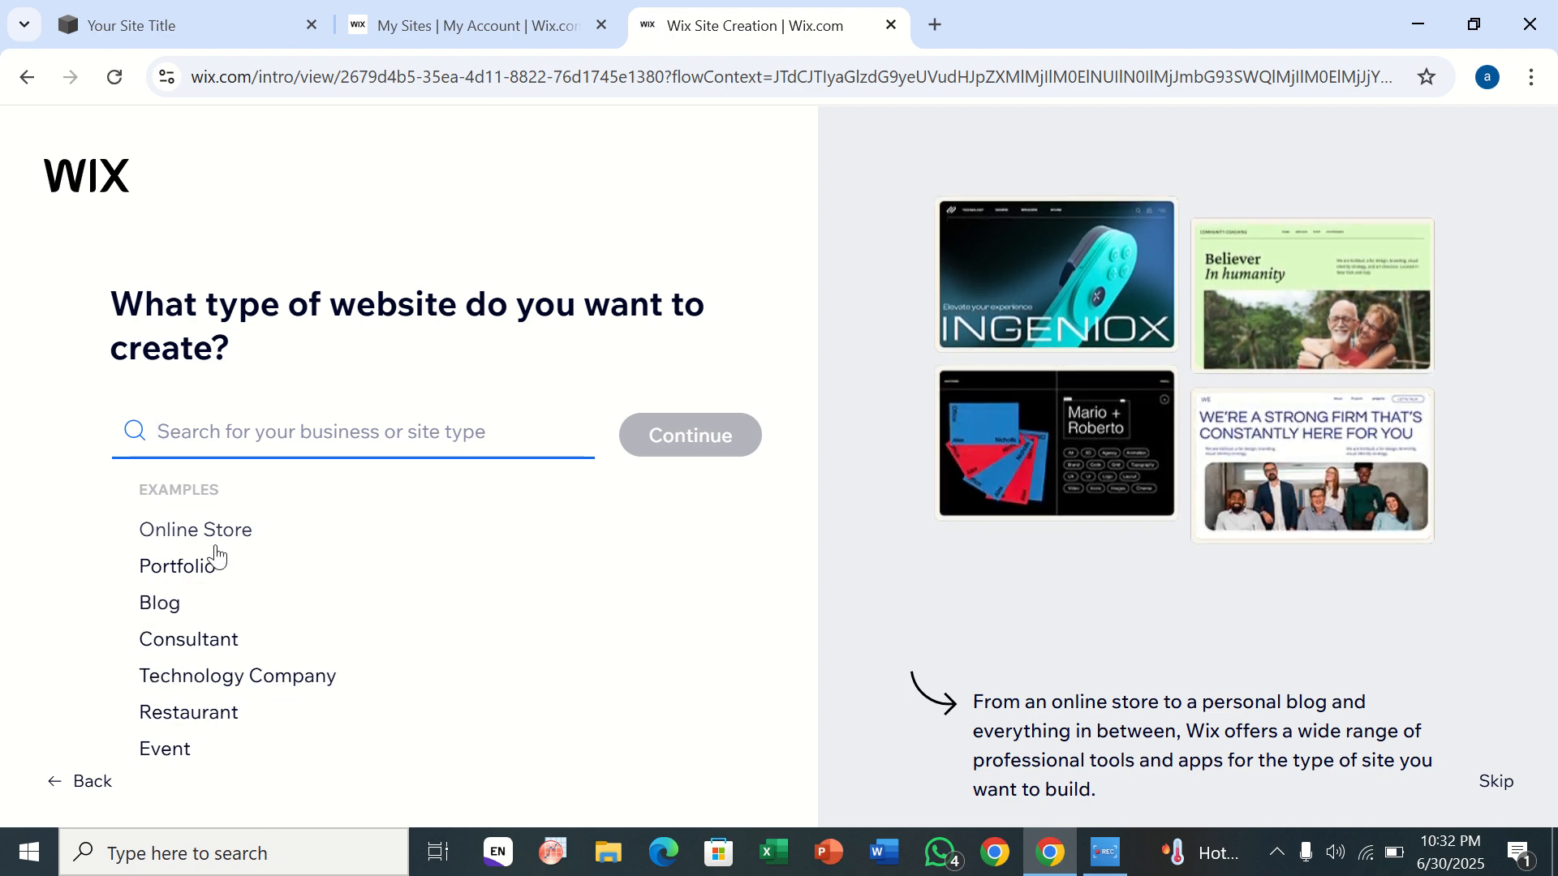
click(176, 606)
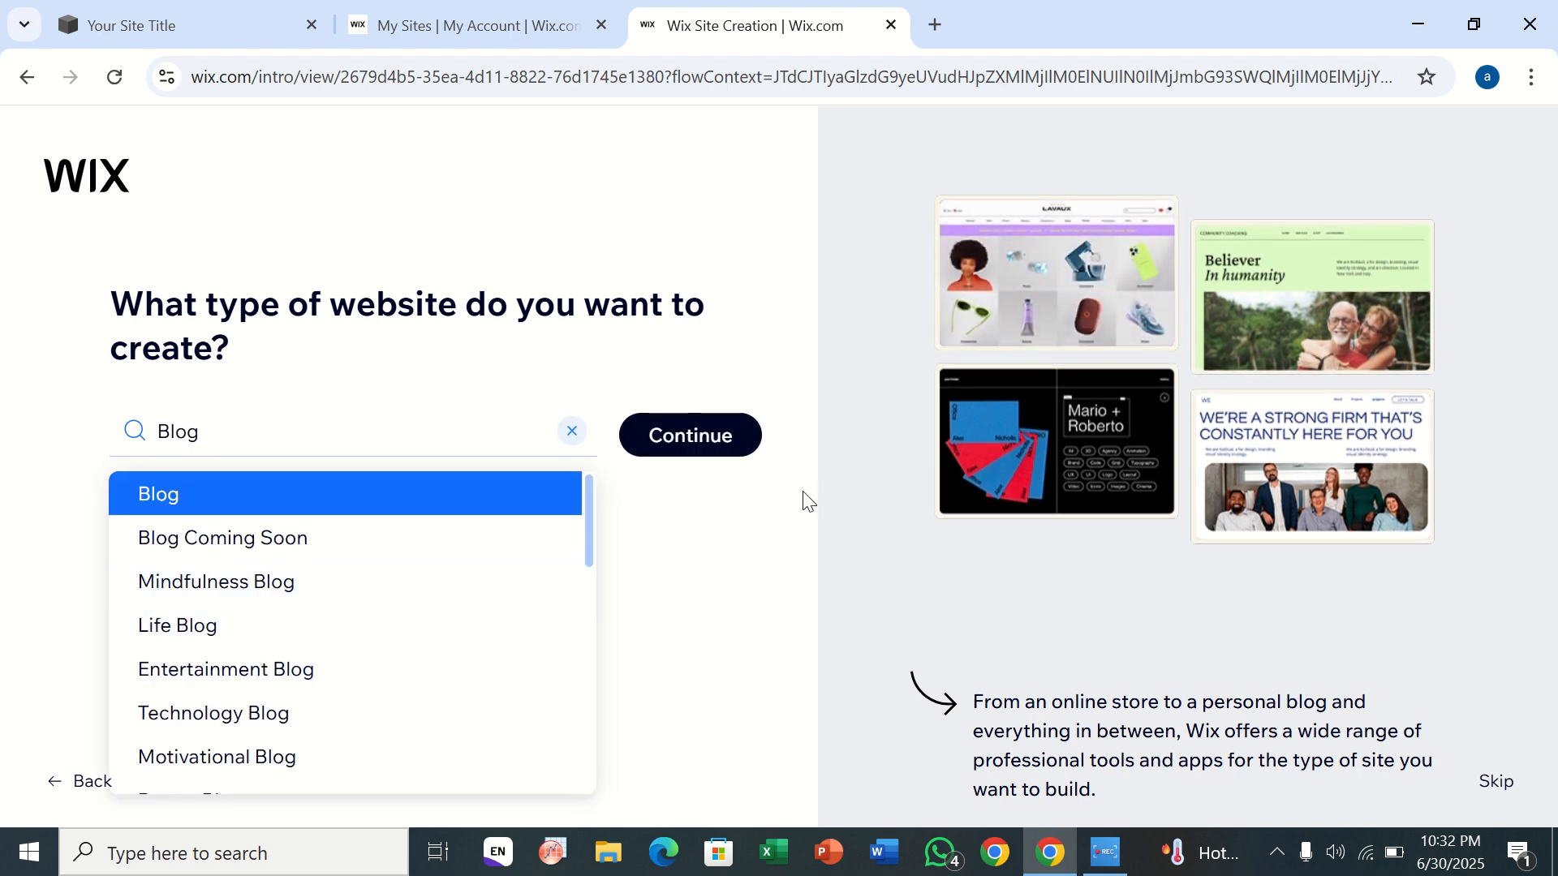
click(1492, 783)
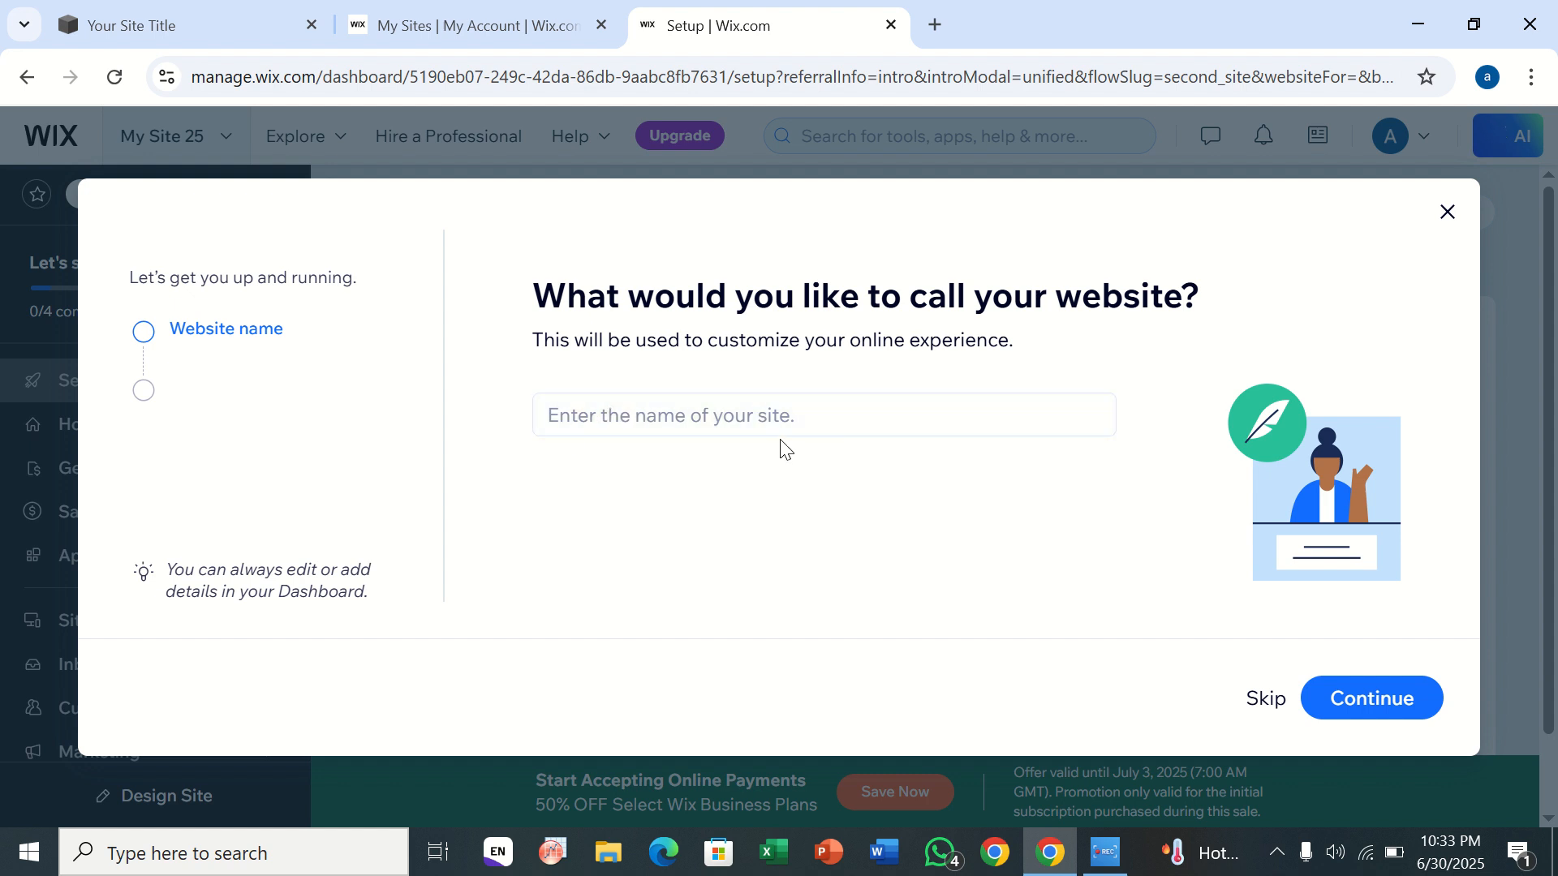
Step: Skip the website name, site goals and apps questions, continue to the site dashboard, and dismiss the error notice
click(1267, 700)
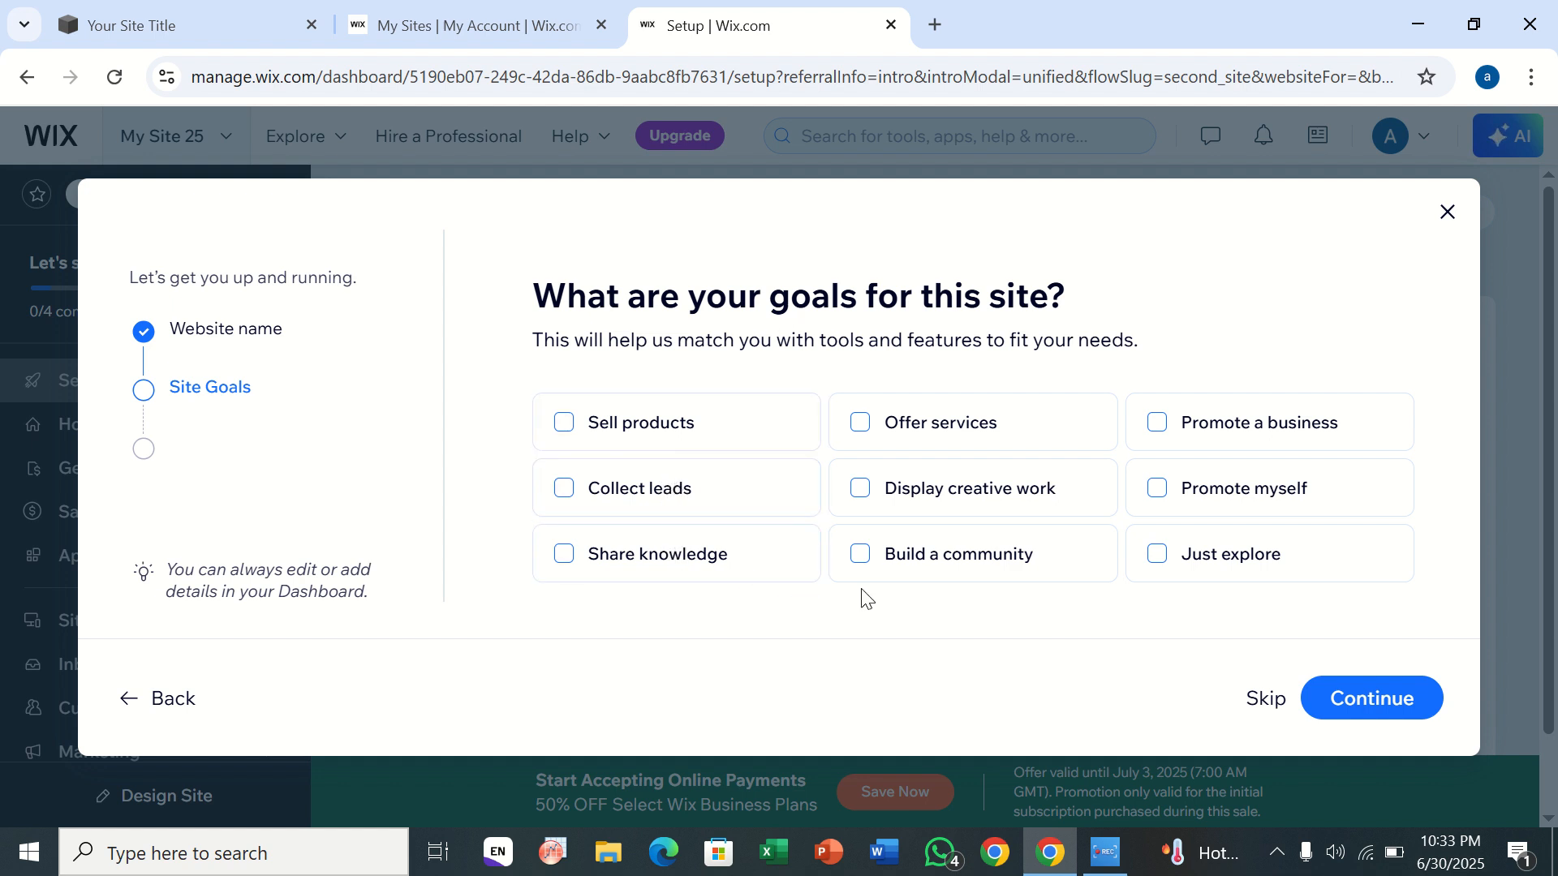
click(1268, 700)
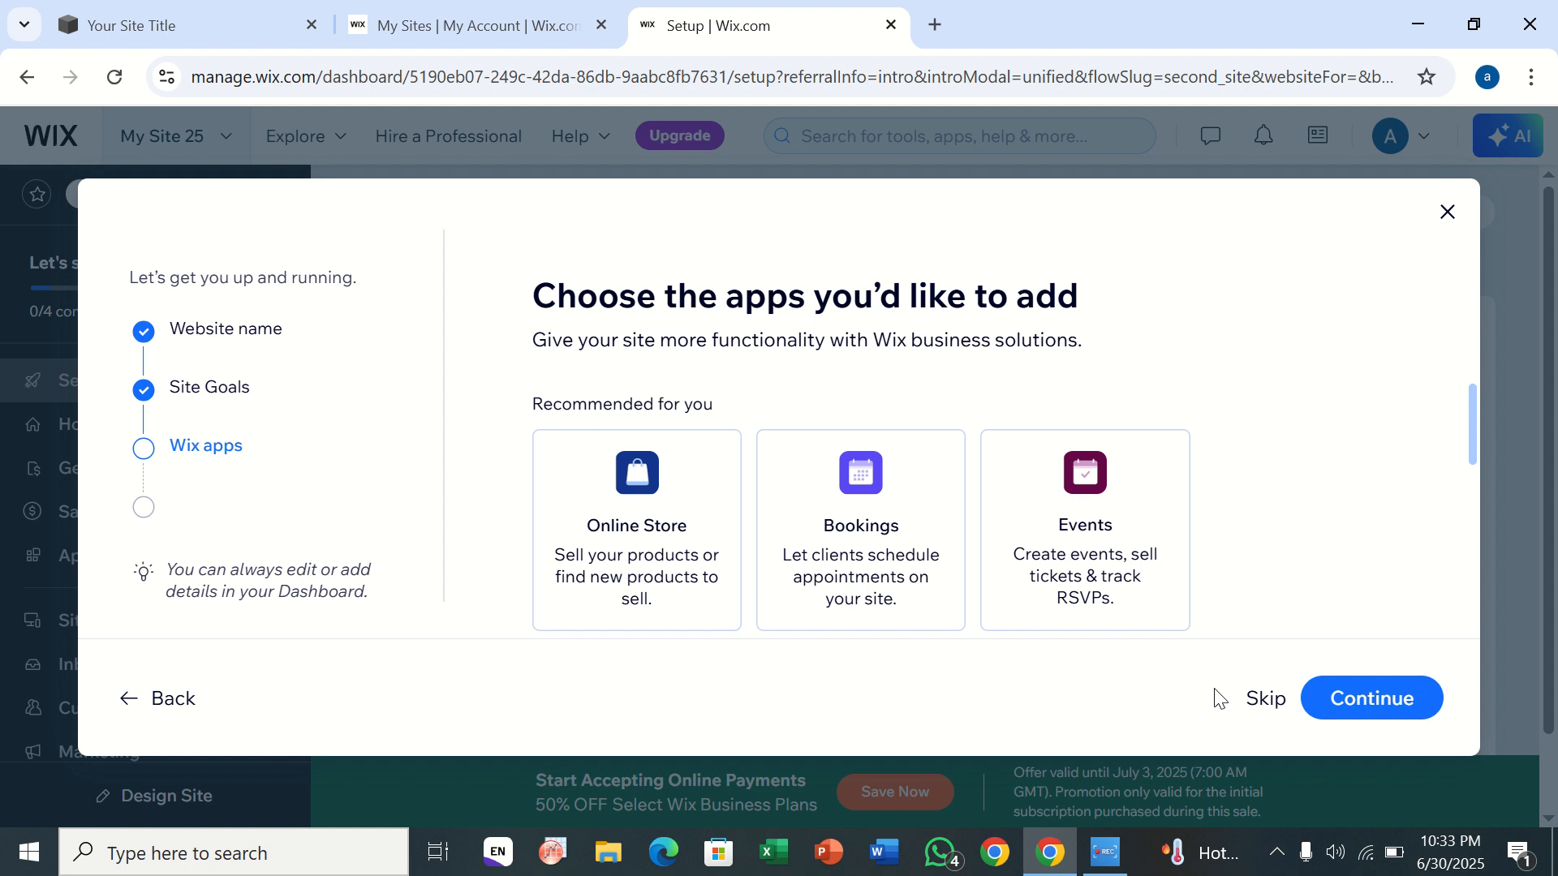
click(1282, 714)
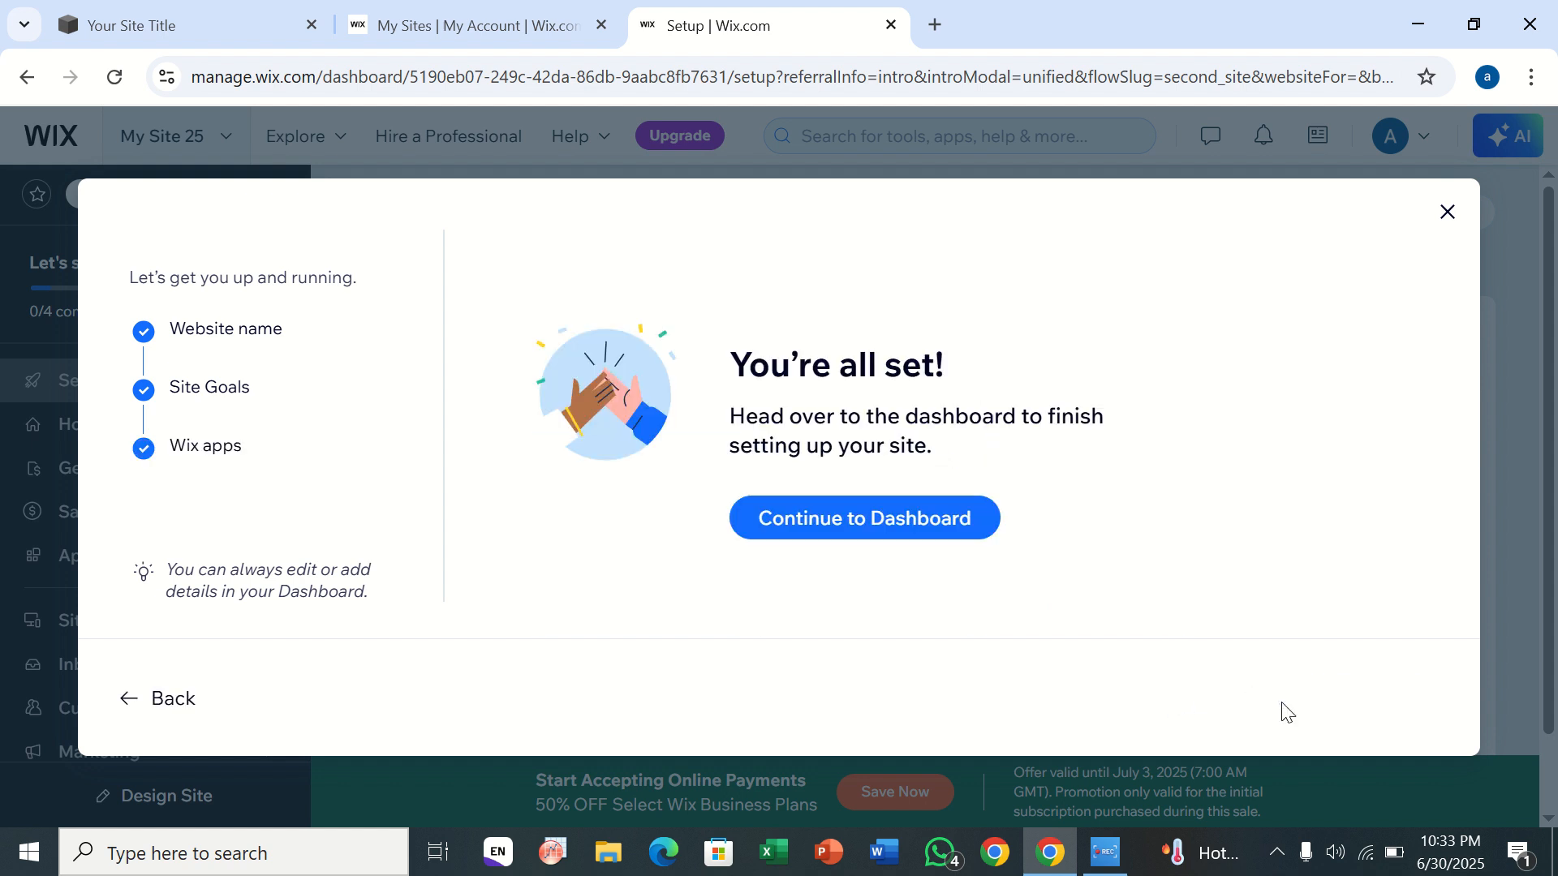
click(849, 533)
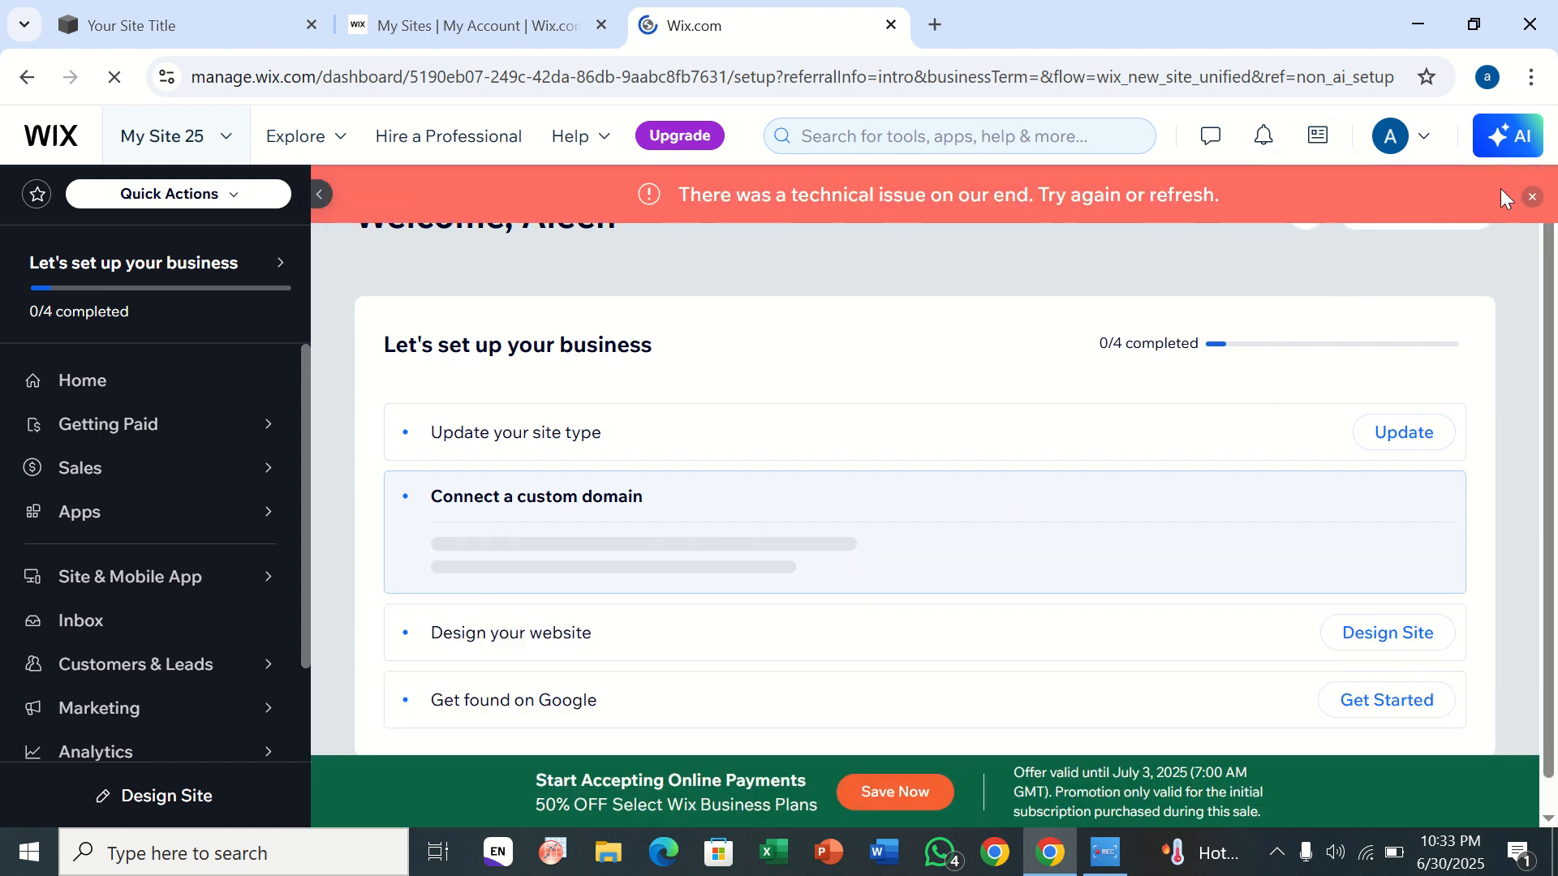
click(1533, 197)
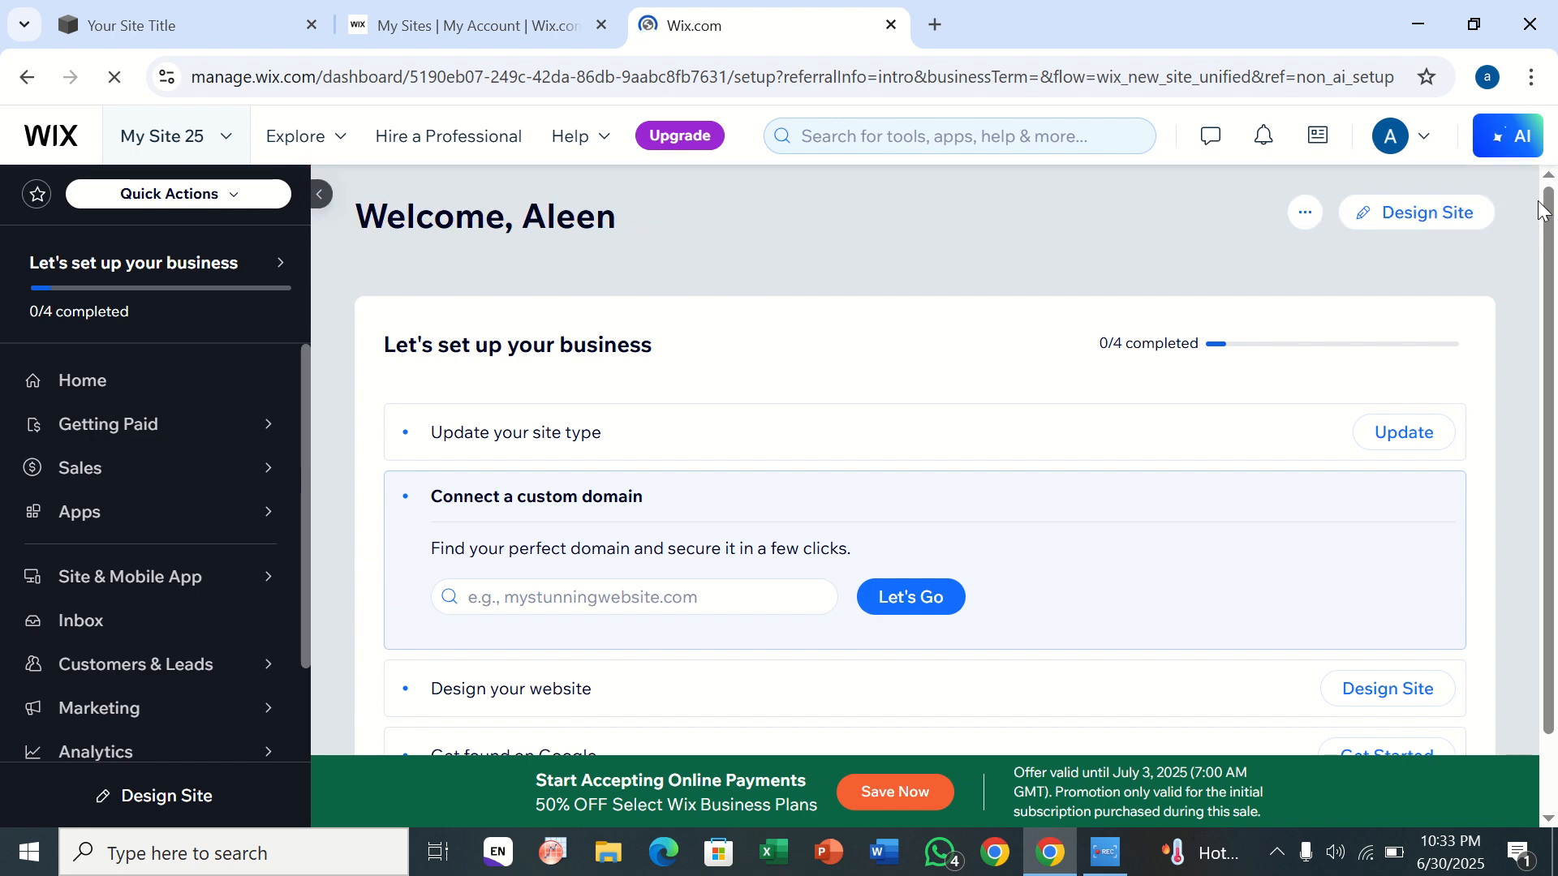
Step: Design the site by customizing the Creative CV template and dismiss the AI content dialog in the editor
click(1463, 213)
scroll(1094, 406, down, 2)
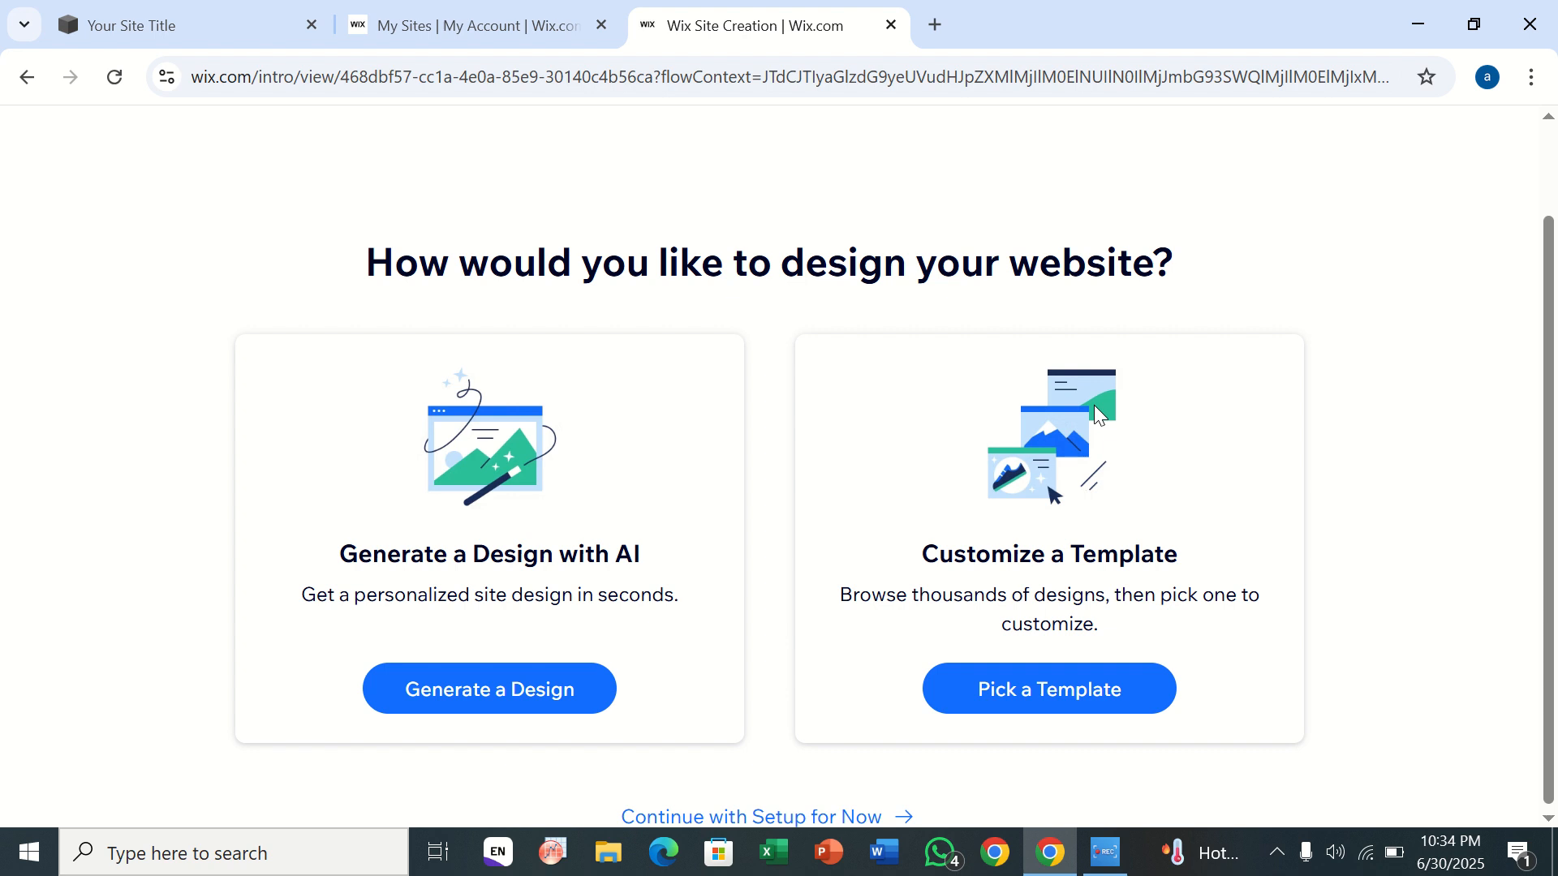
click(1063, 687)
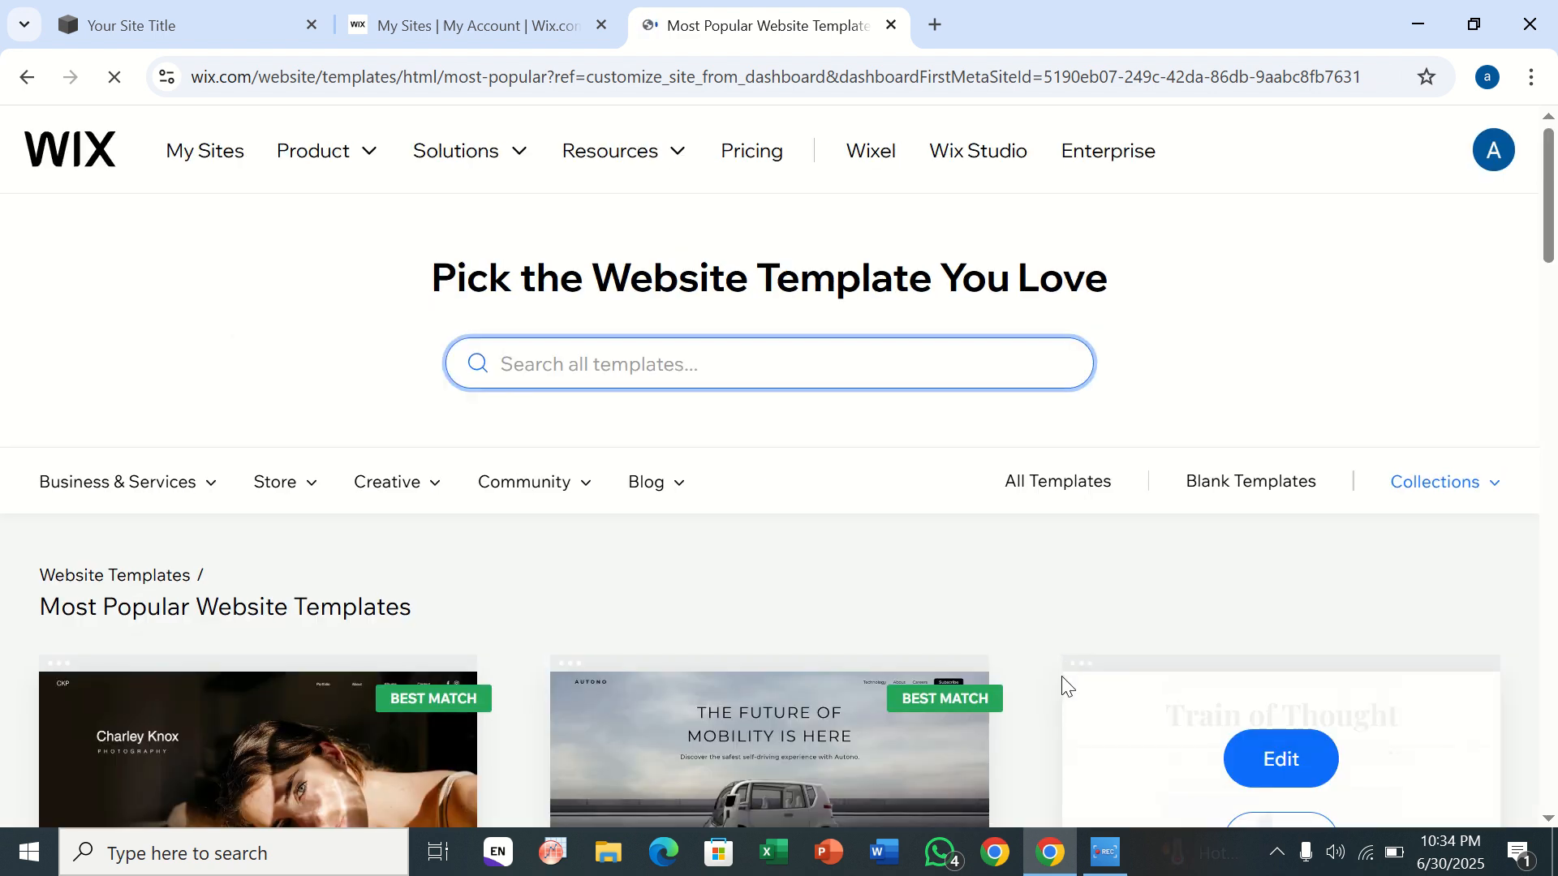
scroll(1065, 686, down, 10)
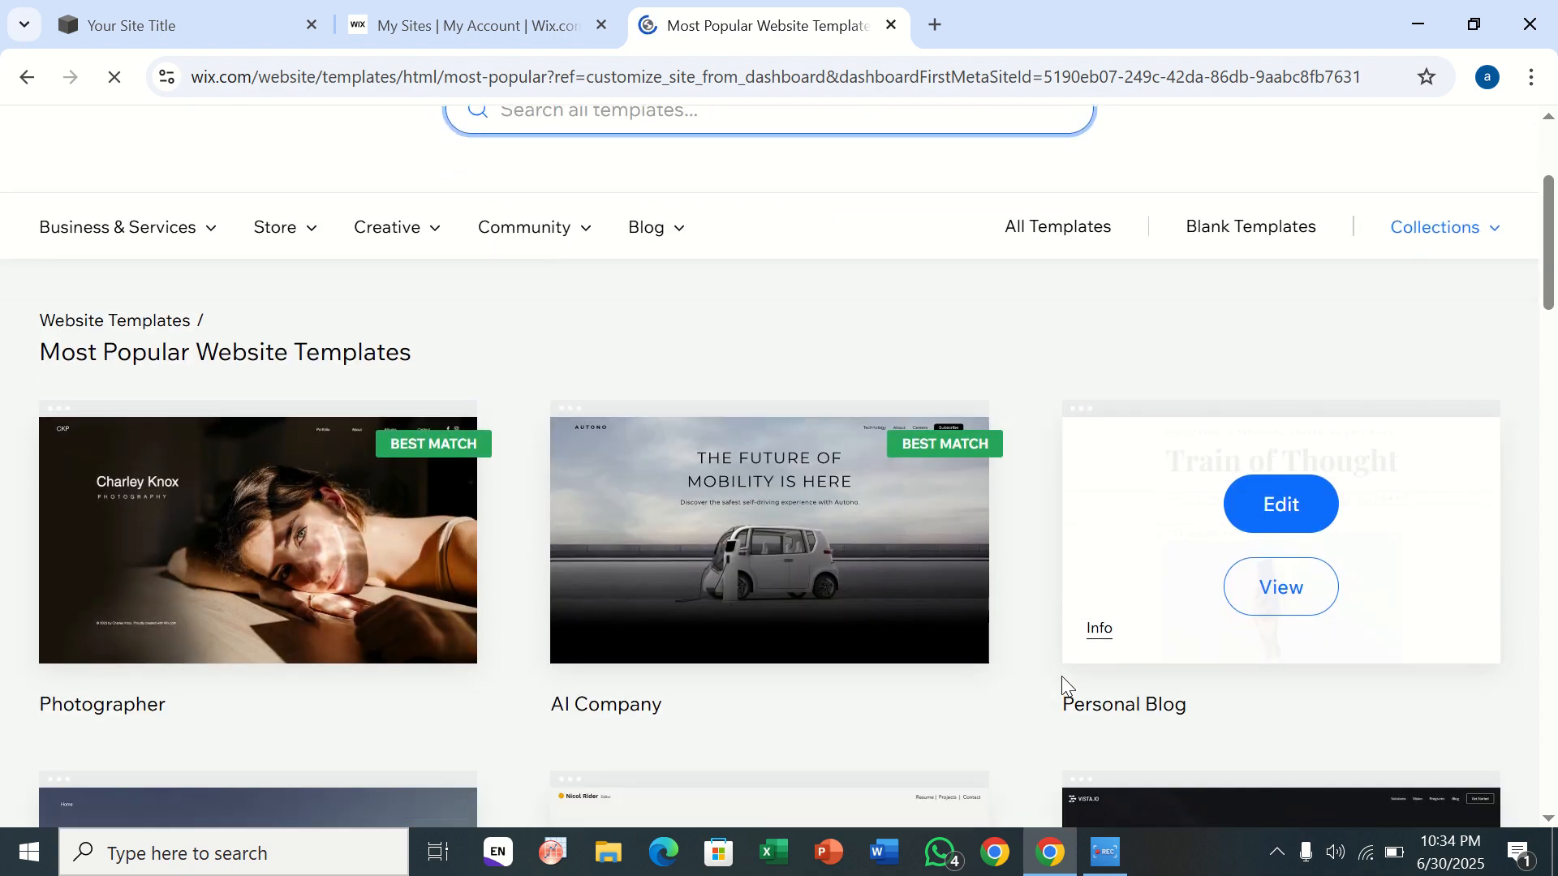
scroll(1064, 685, up, 4)
scroll(1061, 686, down, 2)
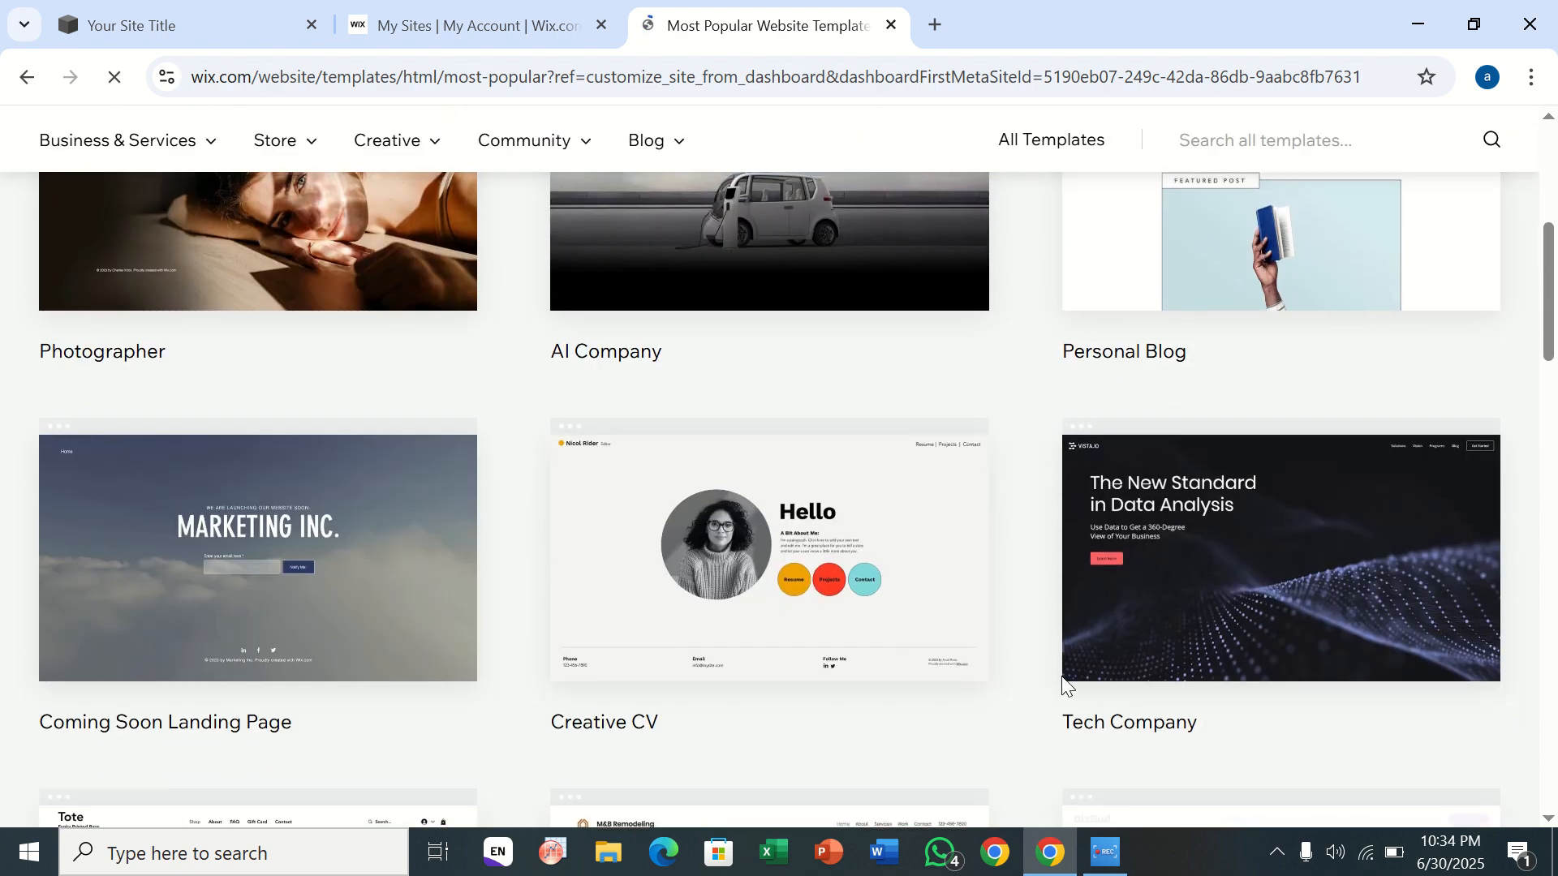
mouse_move(752, 567)
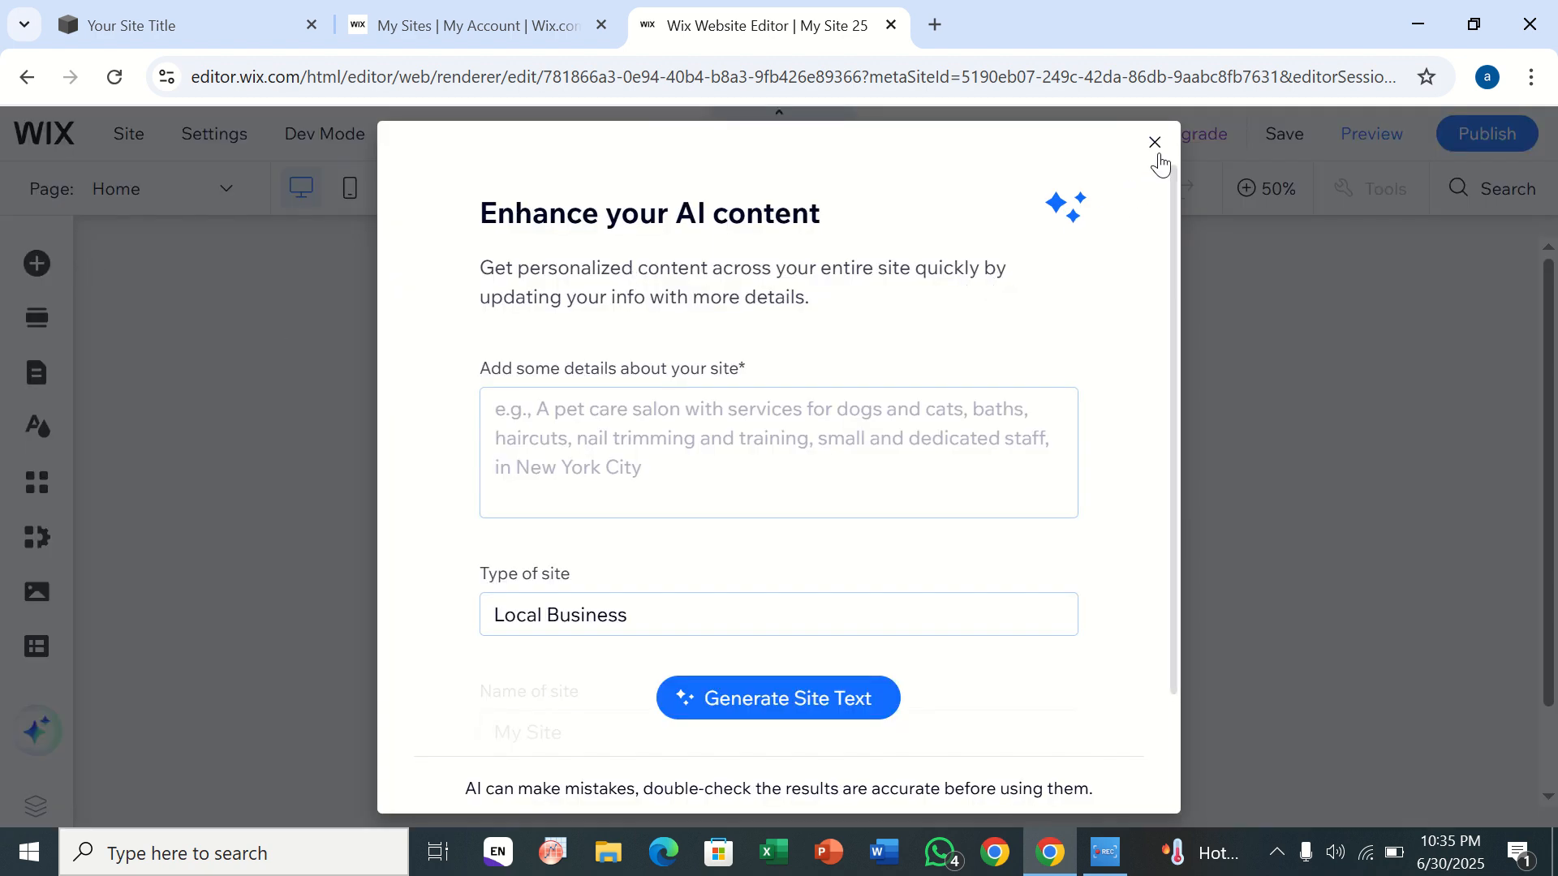
click(1157, 146)
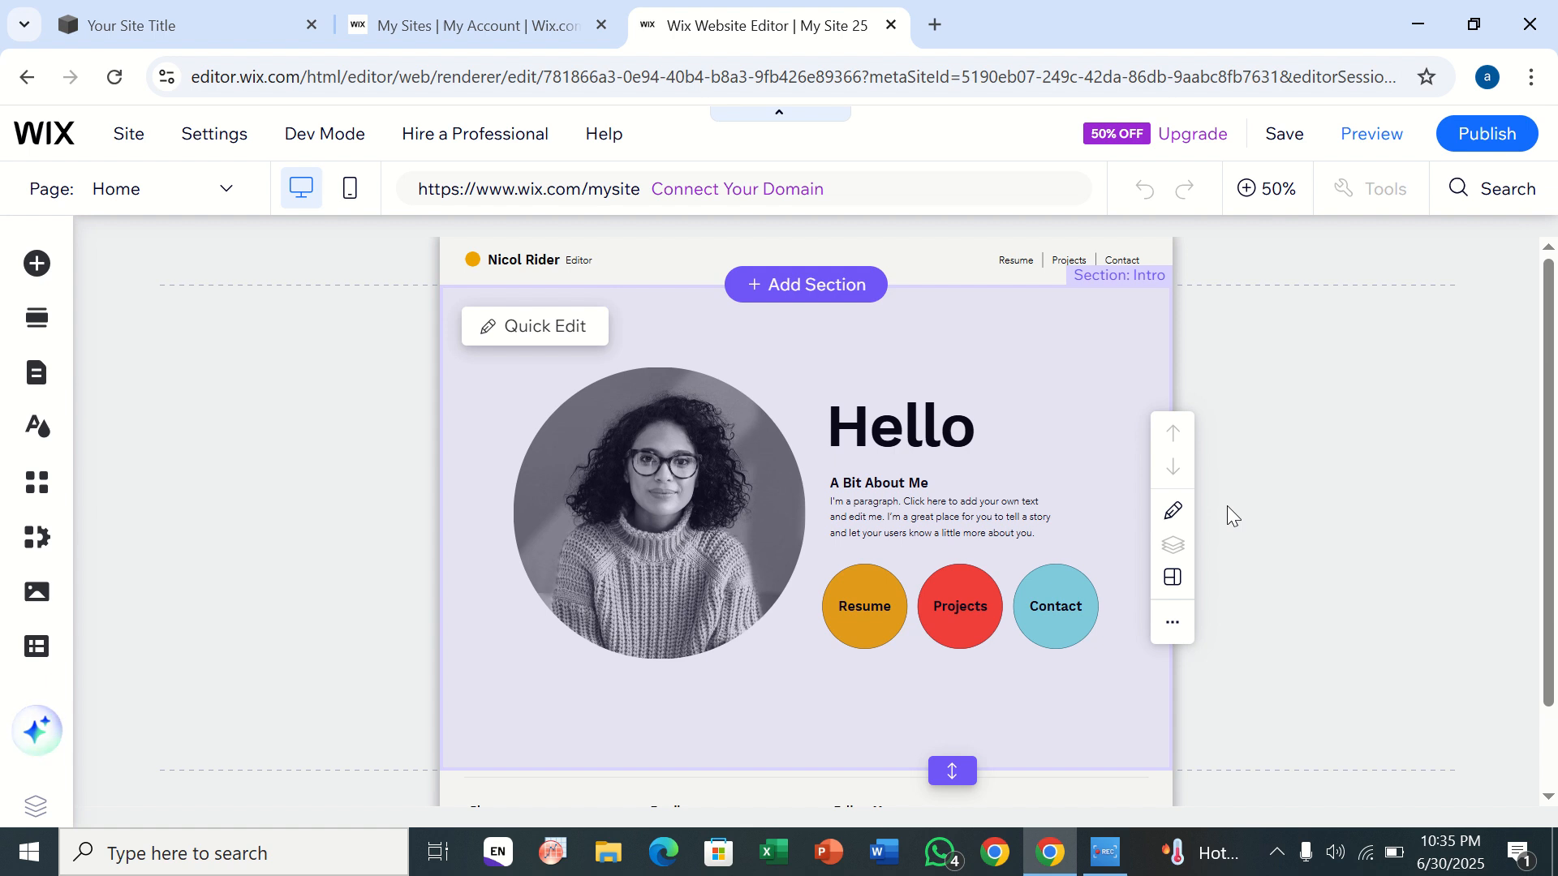
Step: Add the Promotion (Final Sale) lightbox from the interactive elements to the site
click(31, 270)
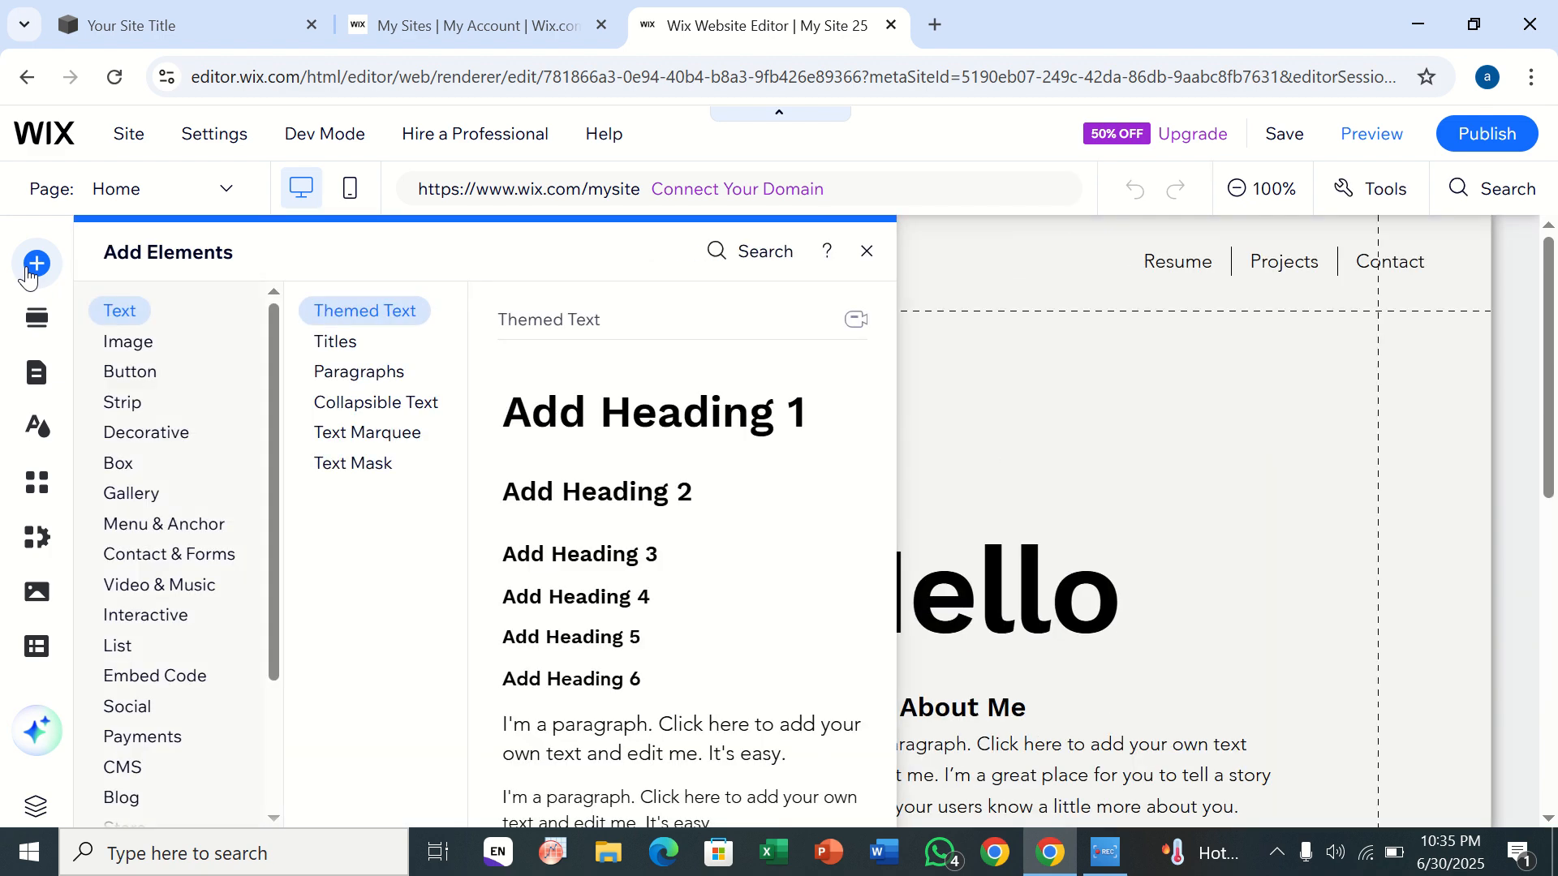
mouse_move(132, 621)
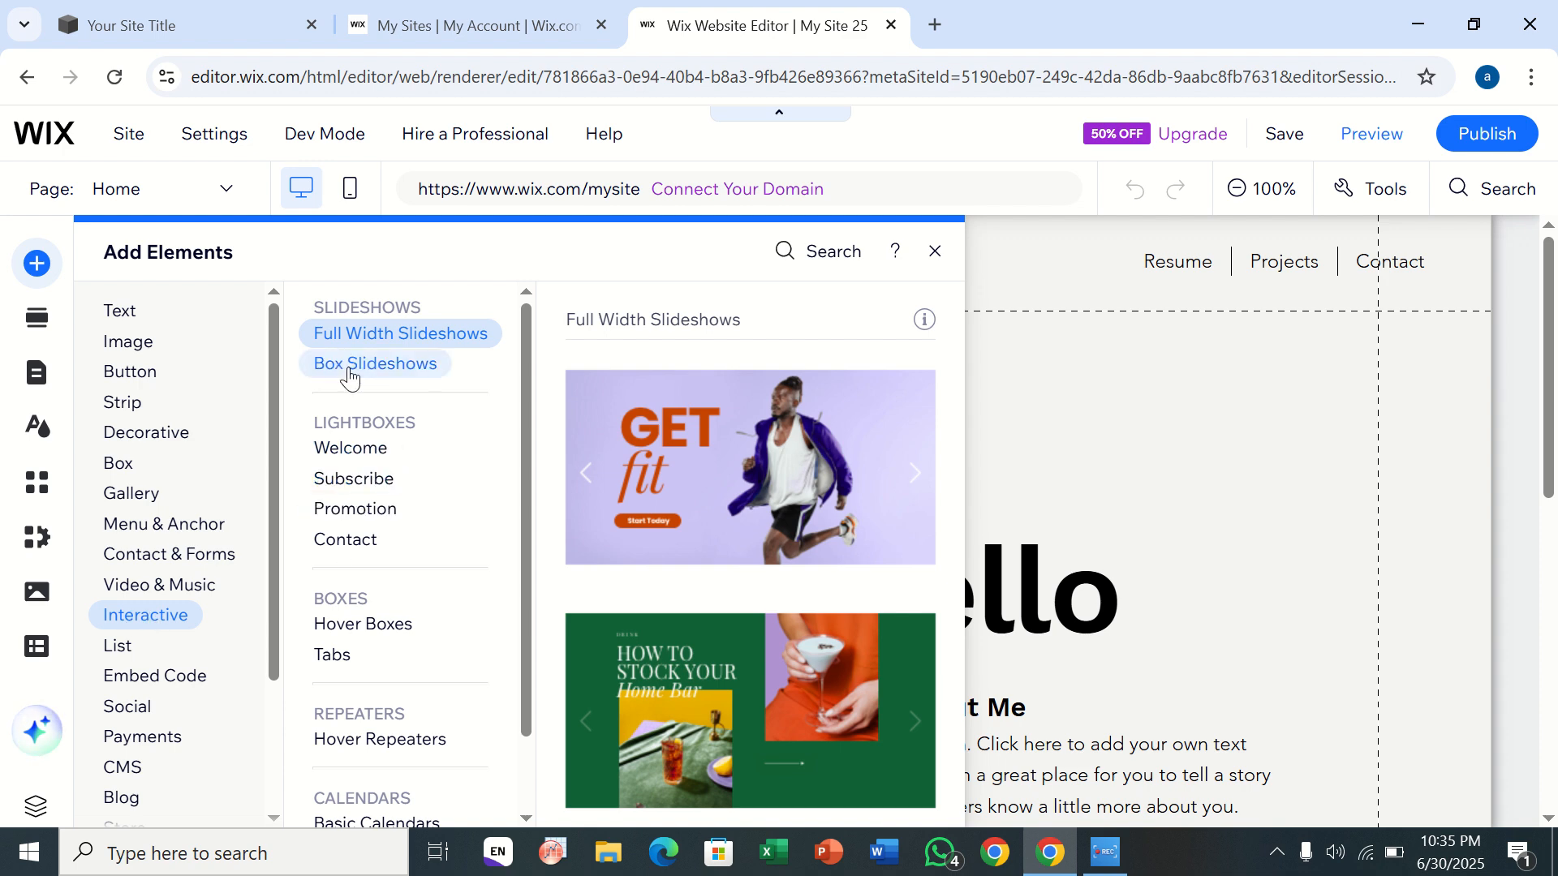
click(333, 449)
click(355, 508)
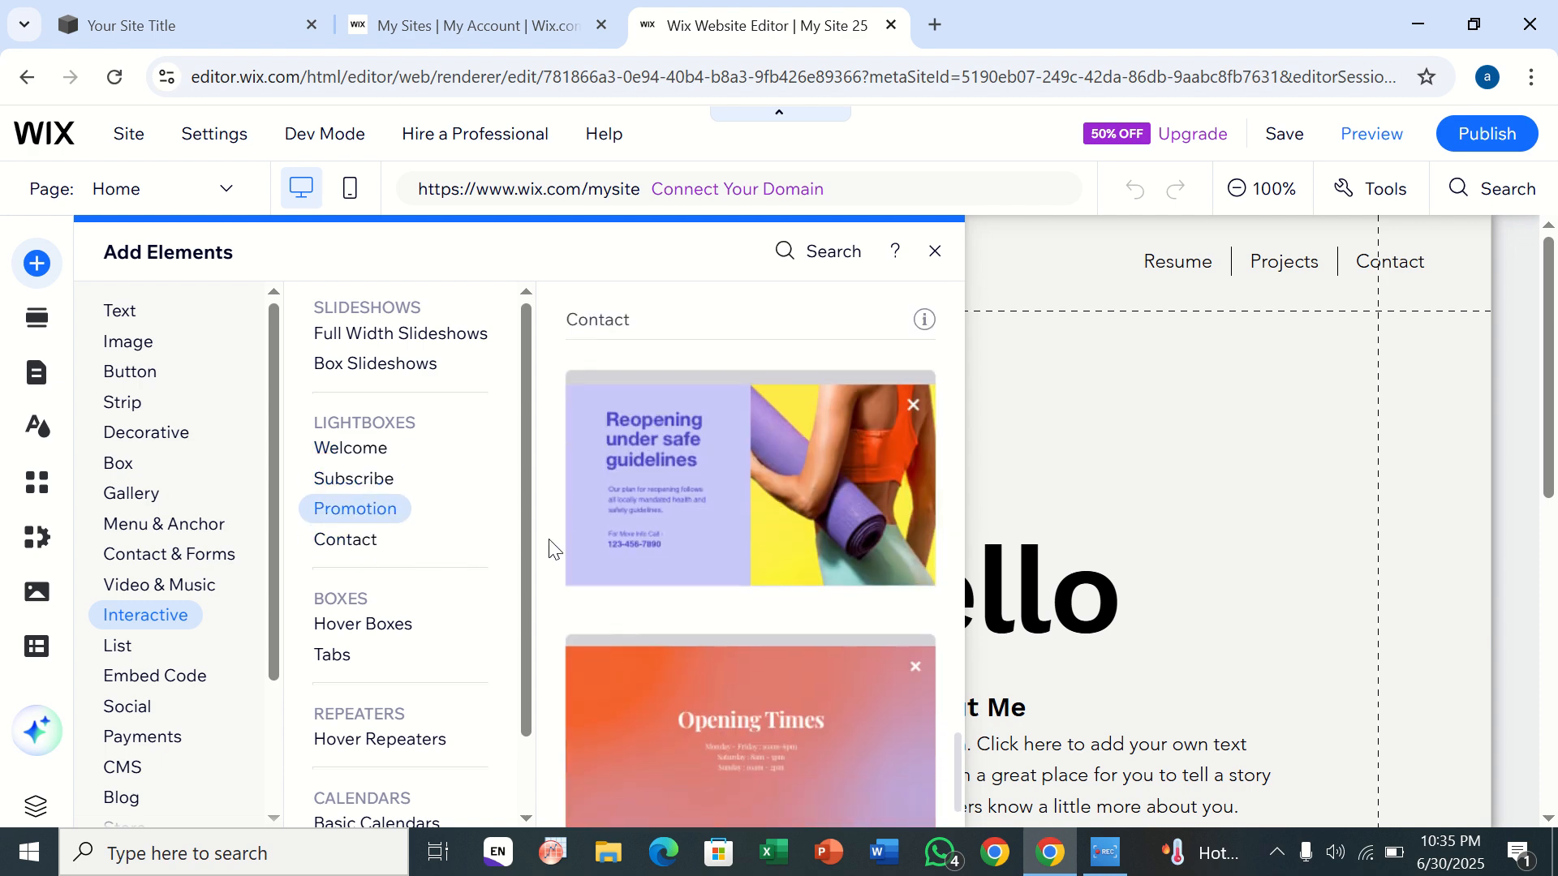
scroll(548, 677, down, 1)
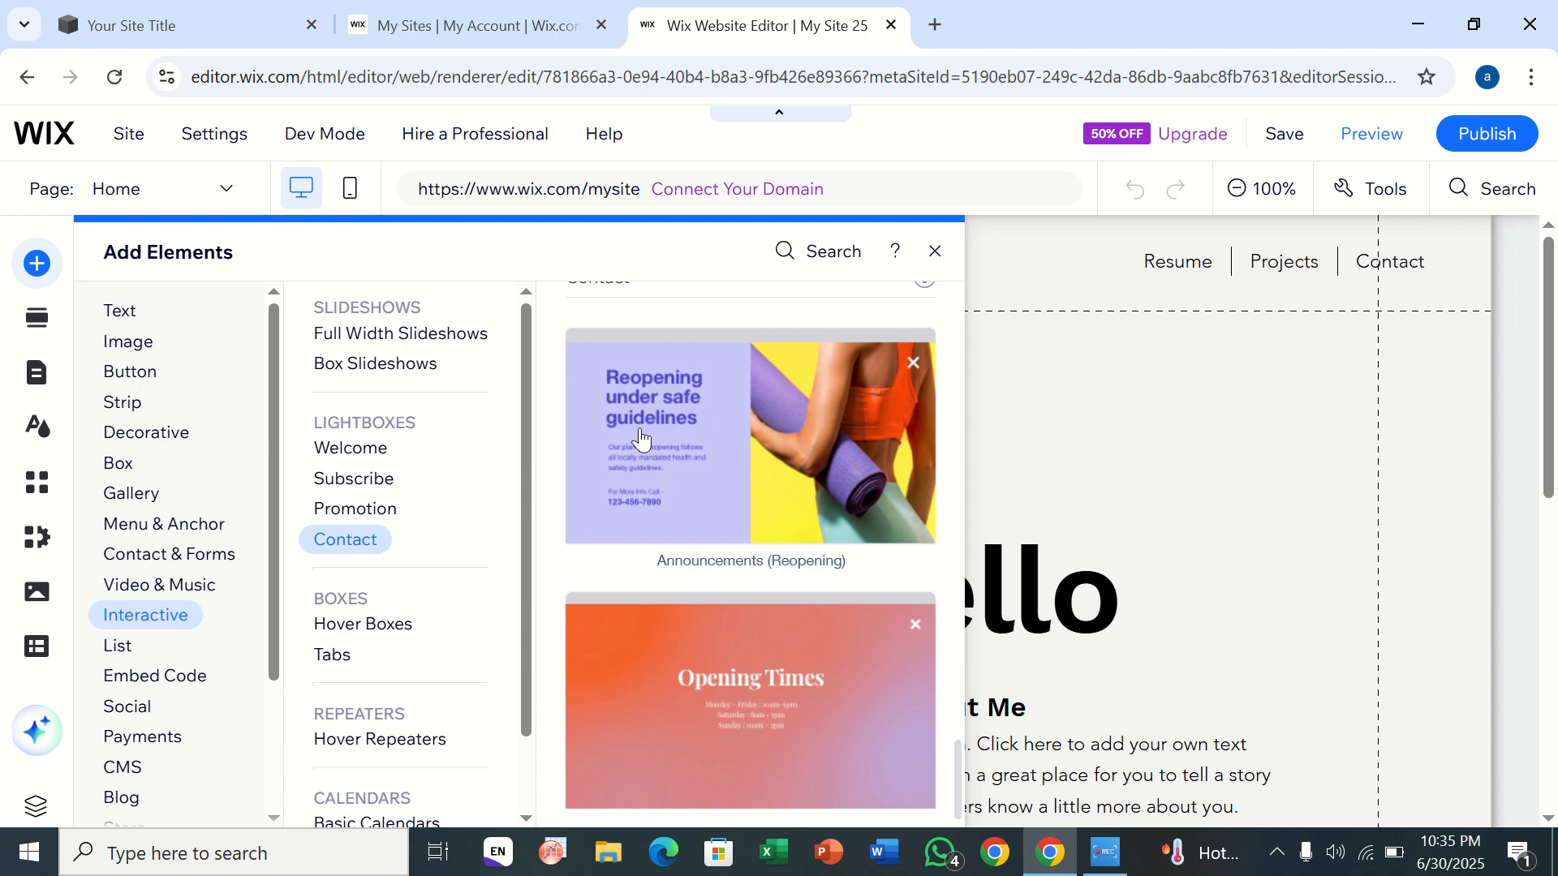
scroll(636, 438, up, 4)
scroll(641, 438, up, 4)
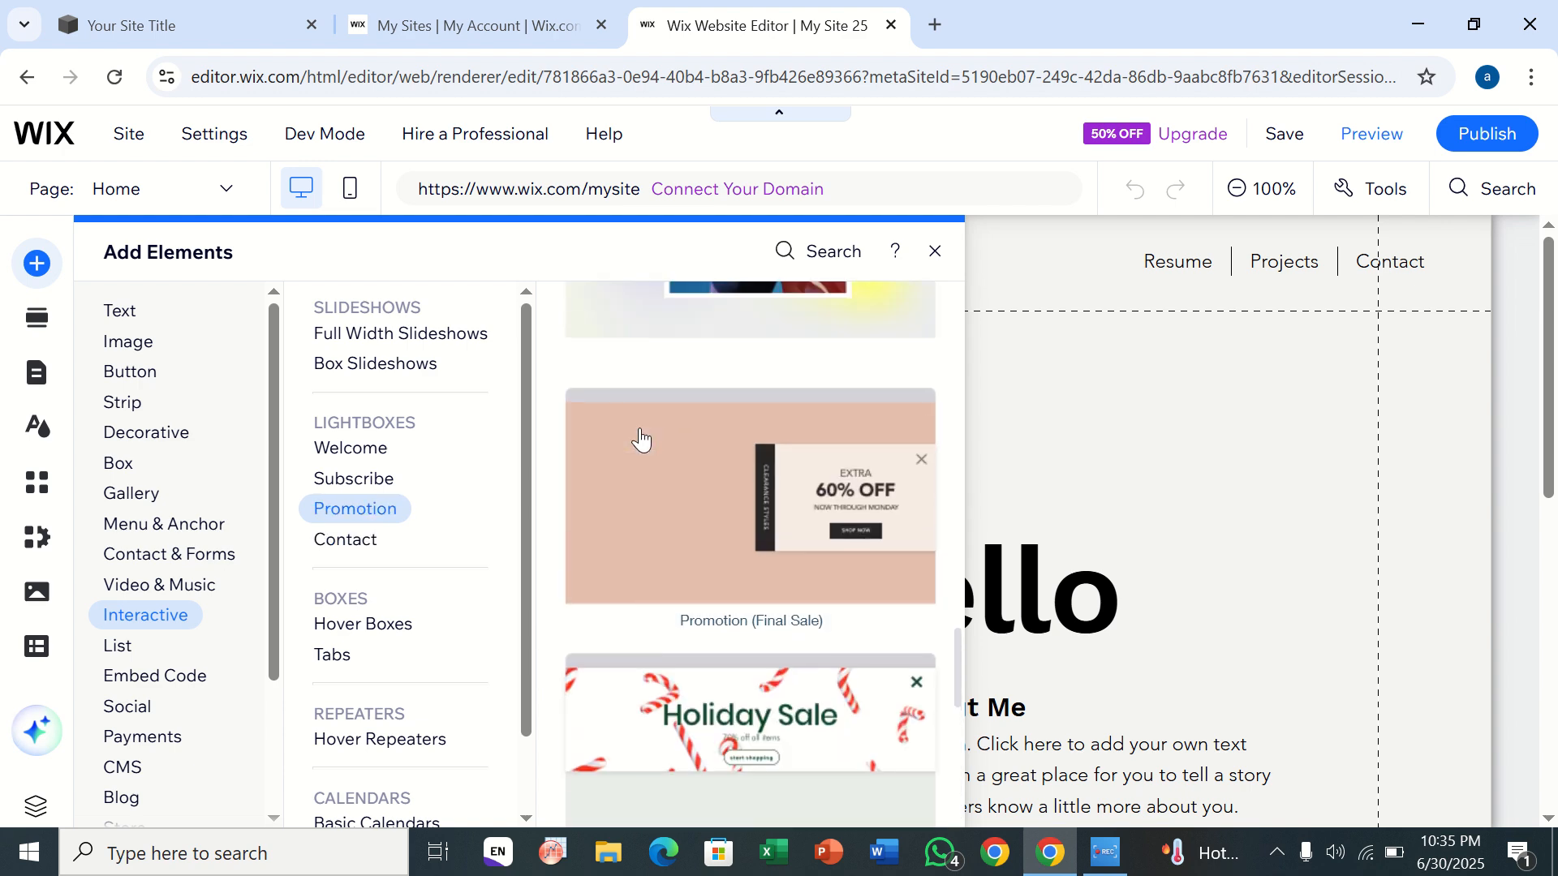
click(718, 591)
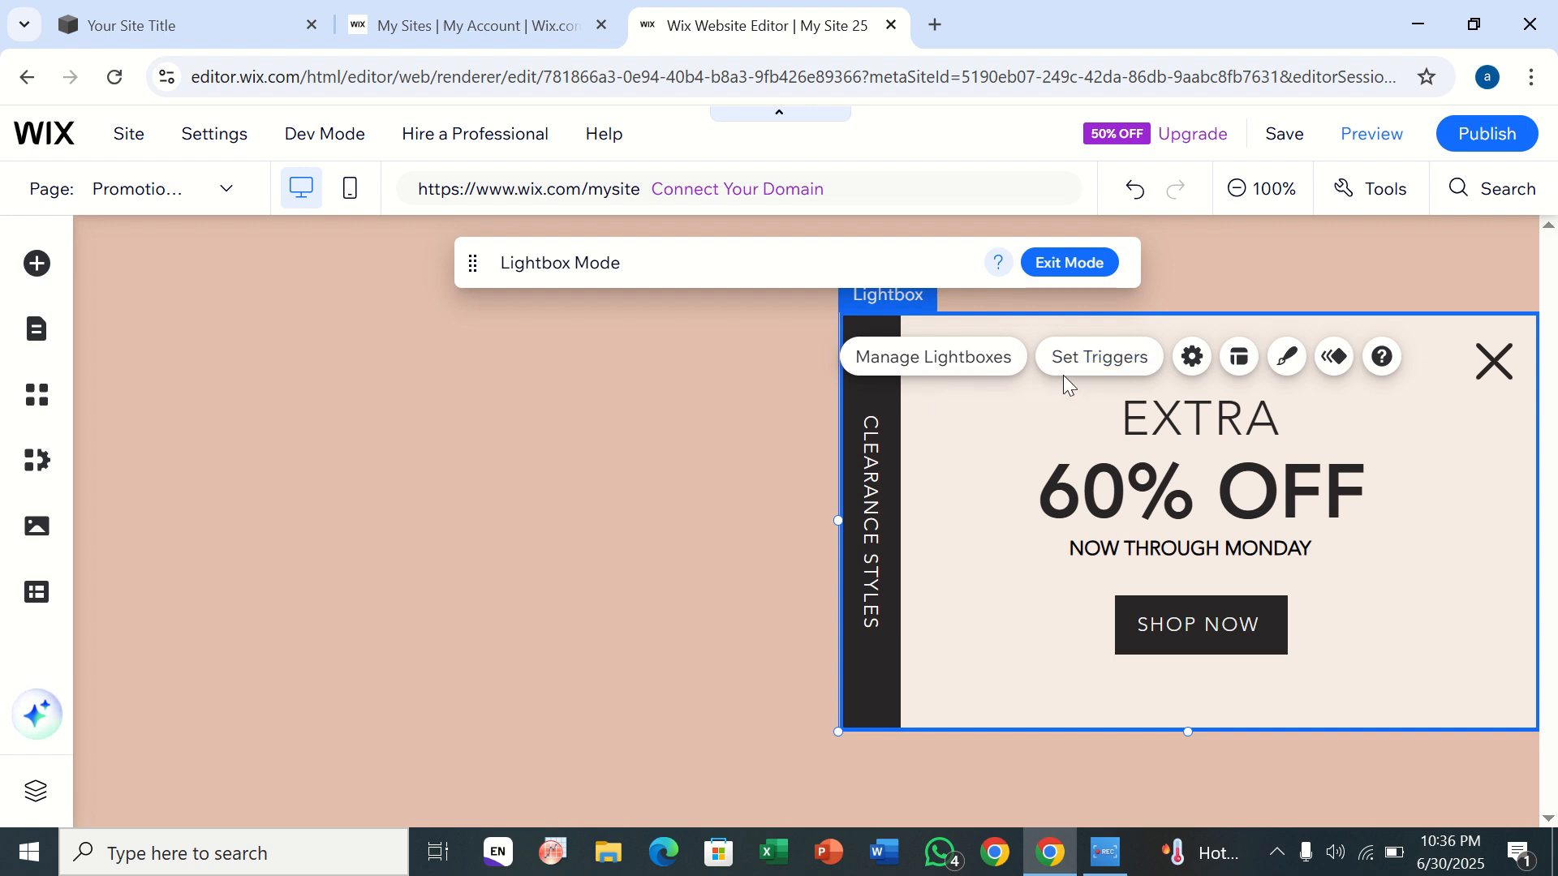
click(1290, 358)
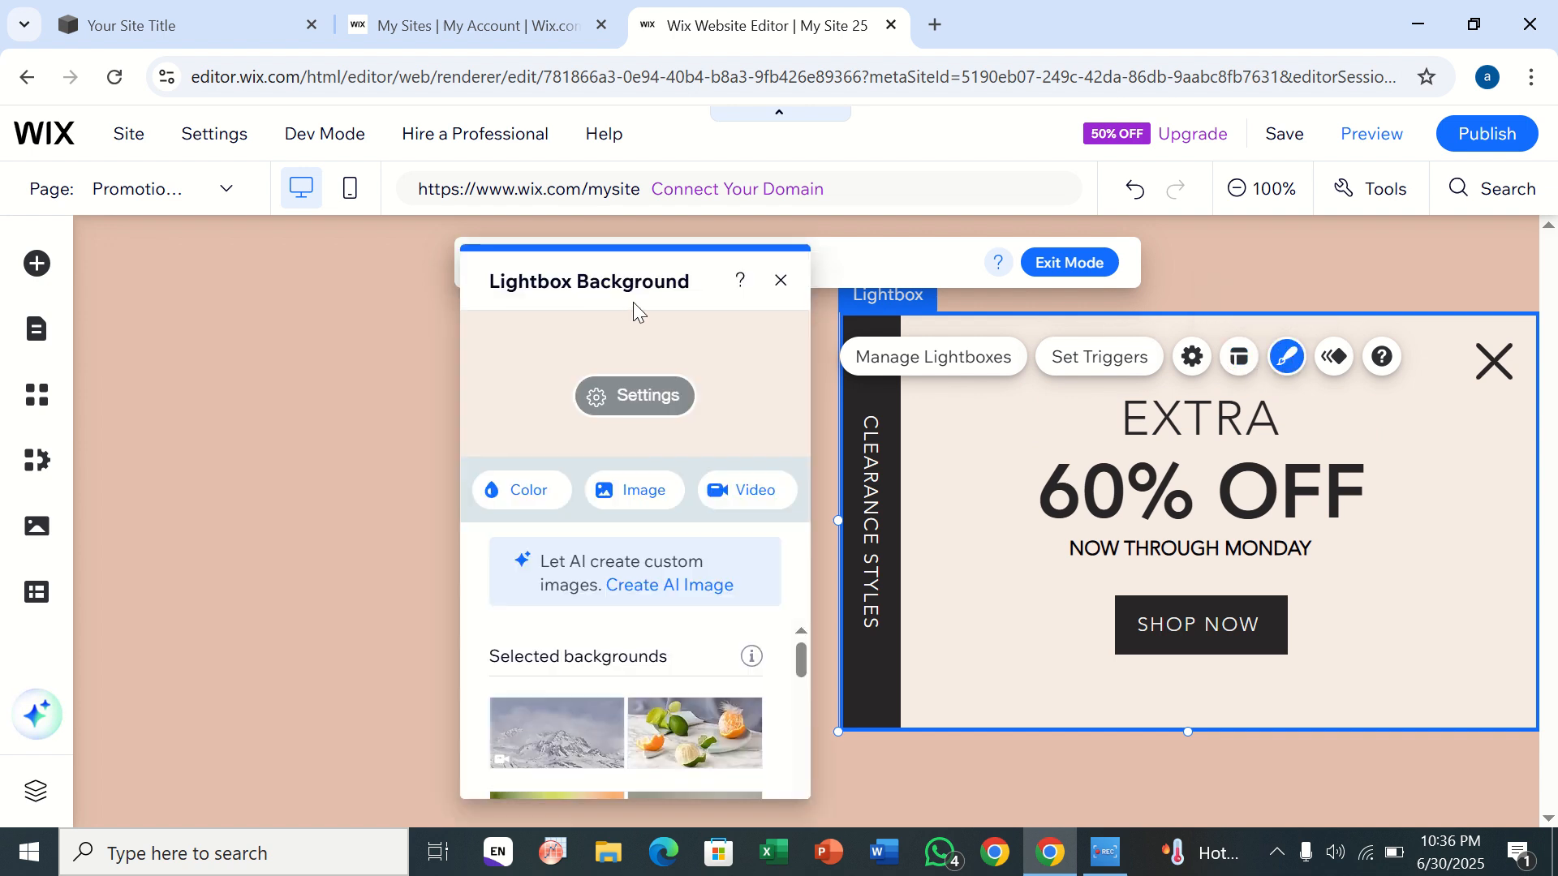
click(781, 280)
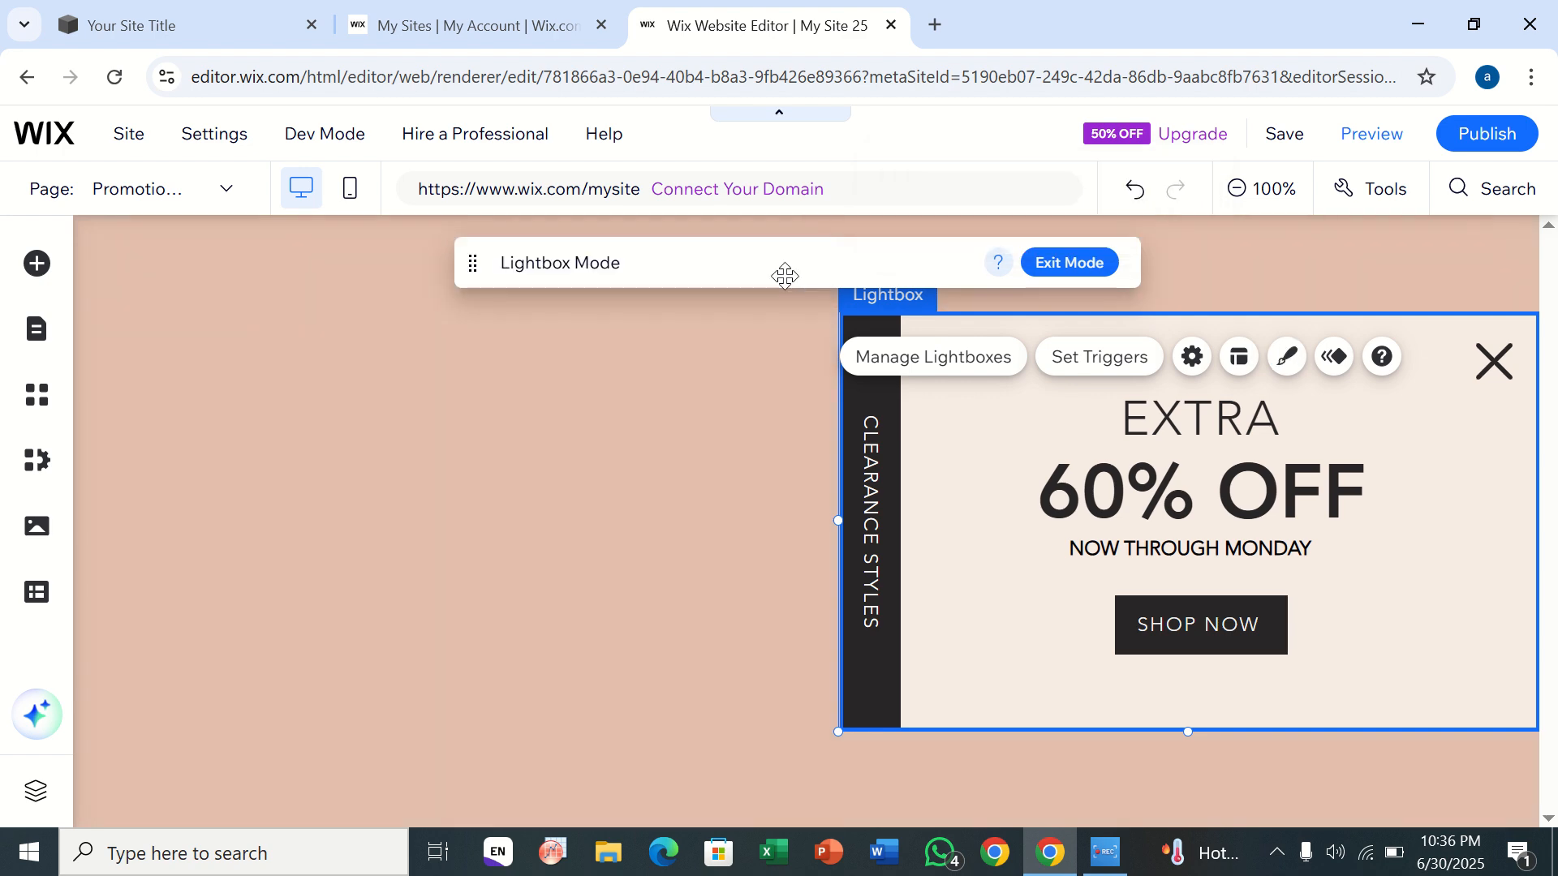
click(997, 372)
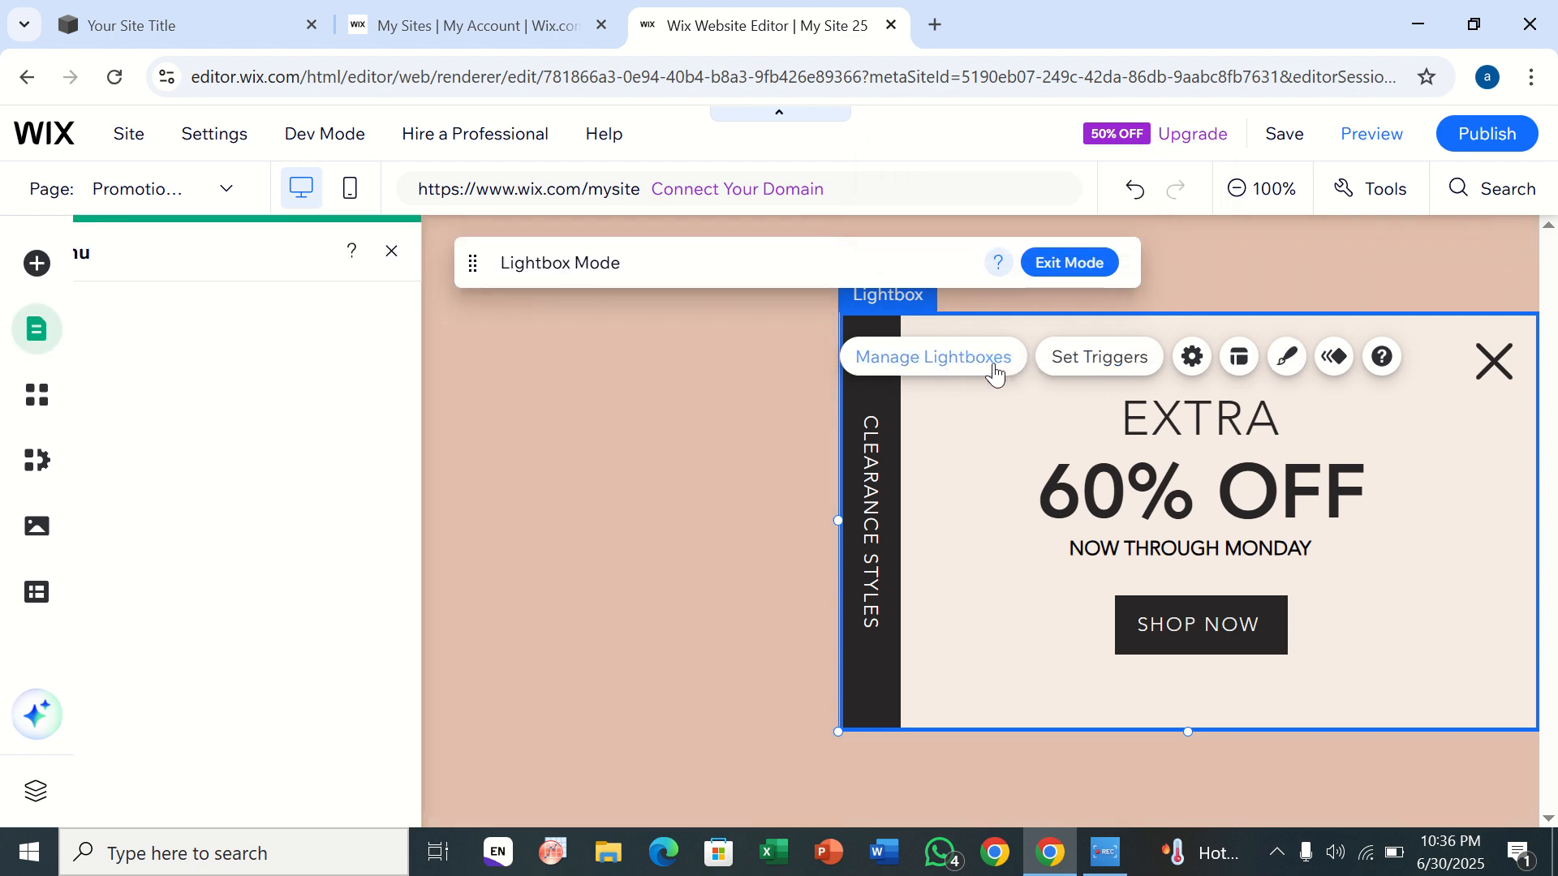
click(598, 251)
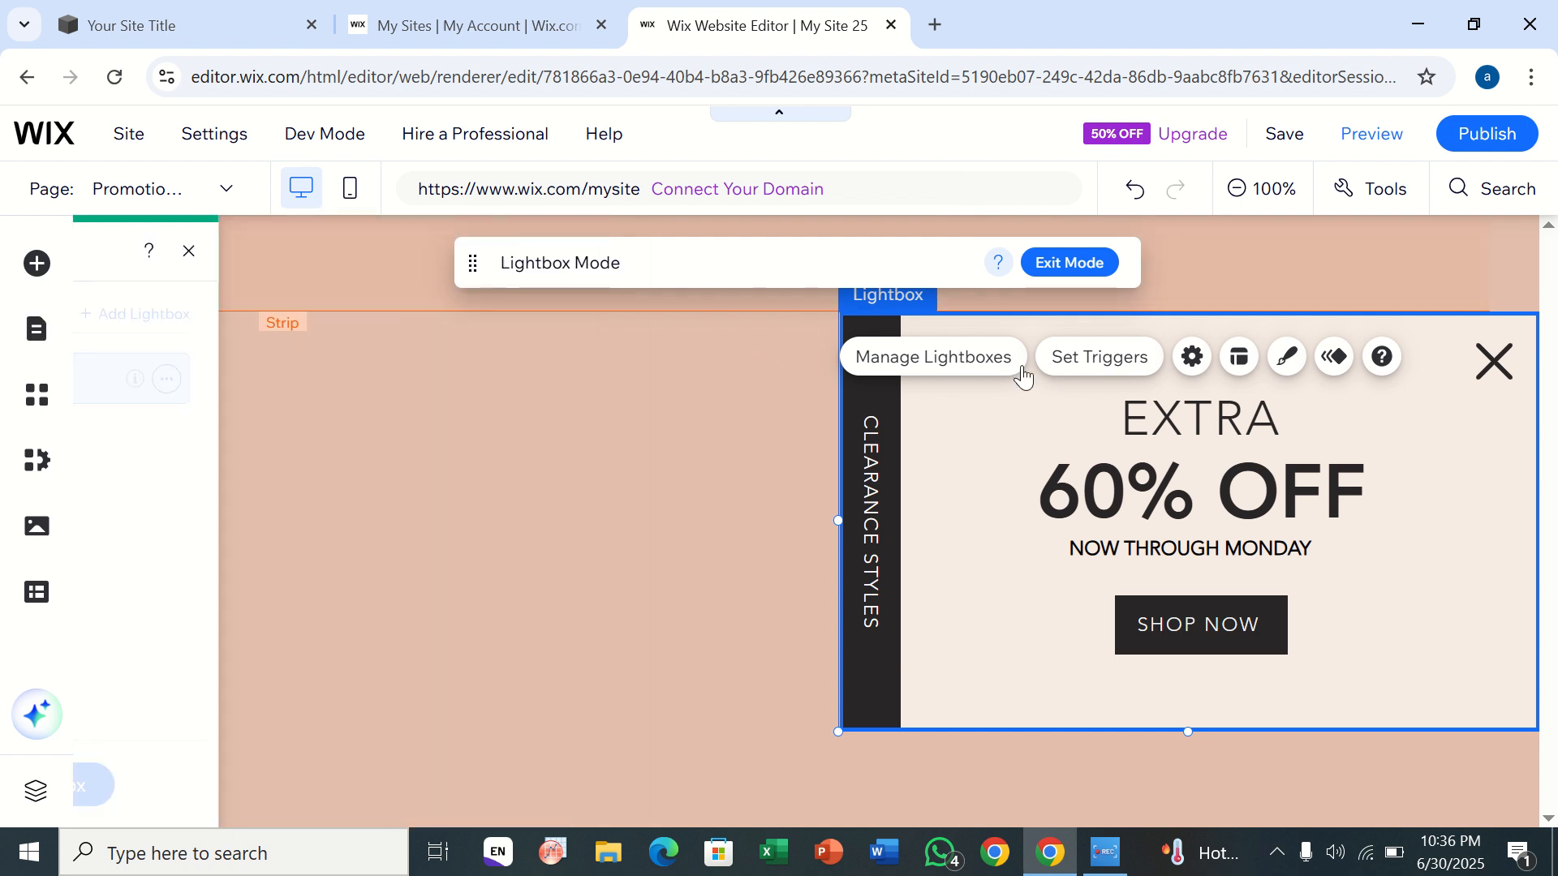
Step: Rename the lightbox to "summer sale" and keep it displaying automatically on pages
click(1191, 357)
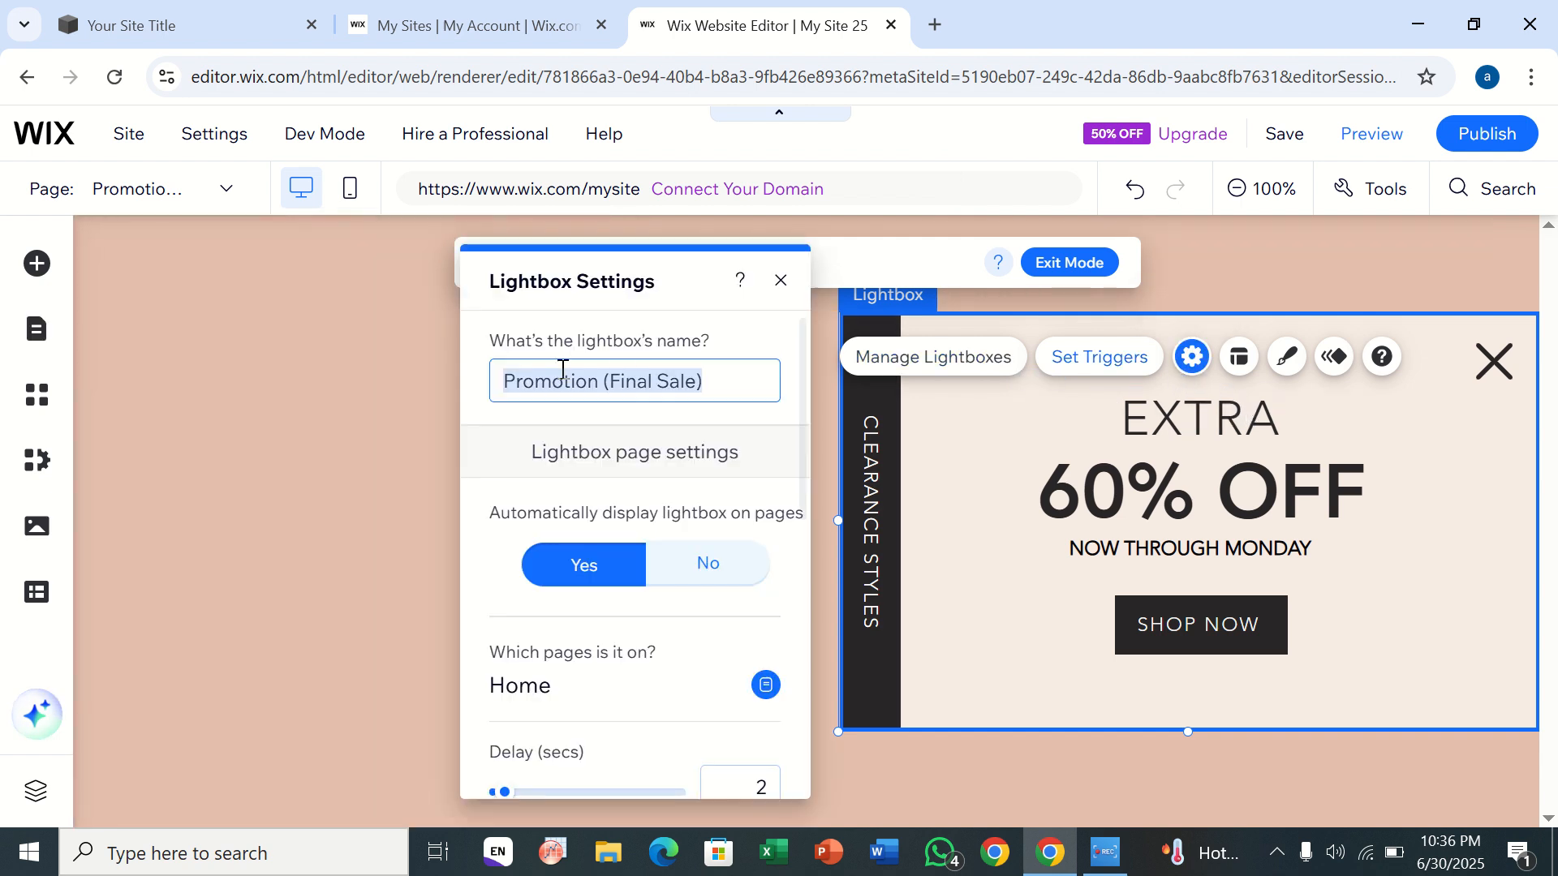
key(BackSpace)
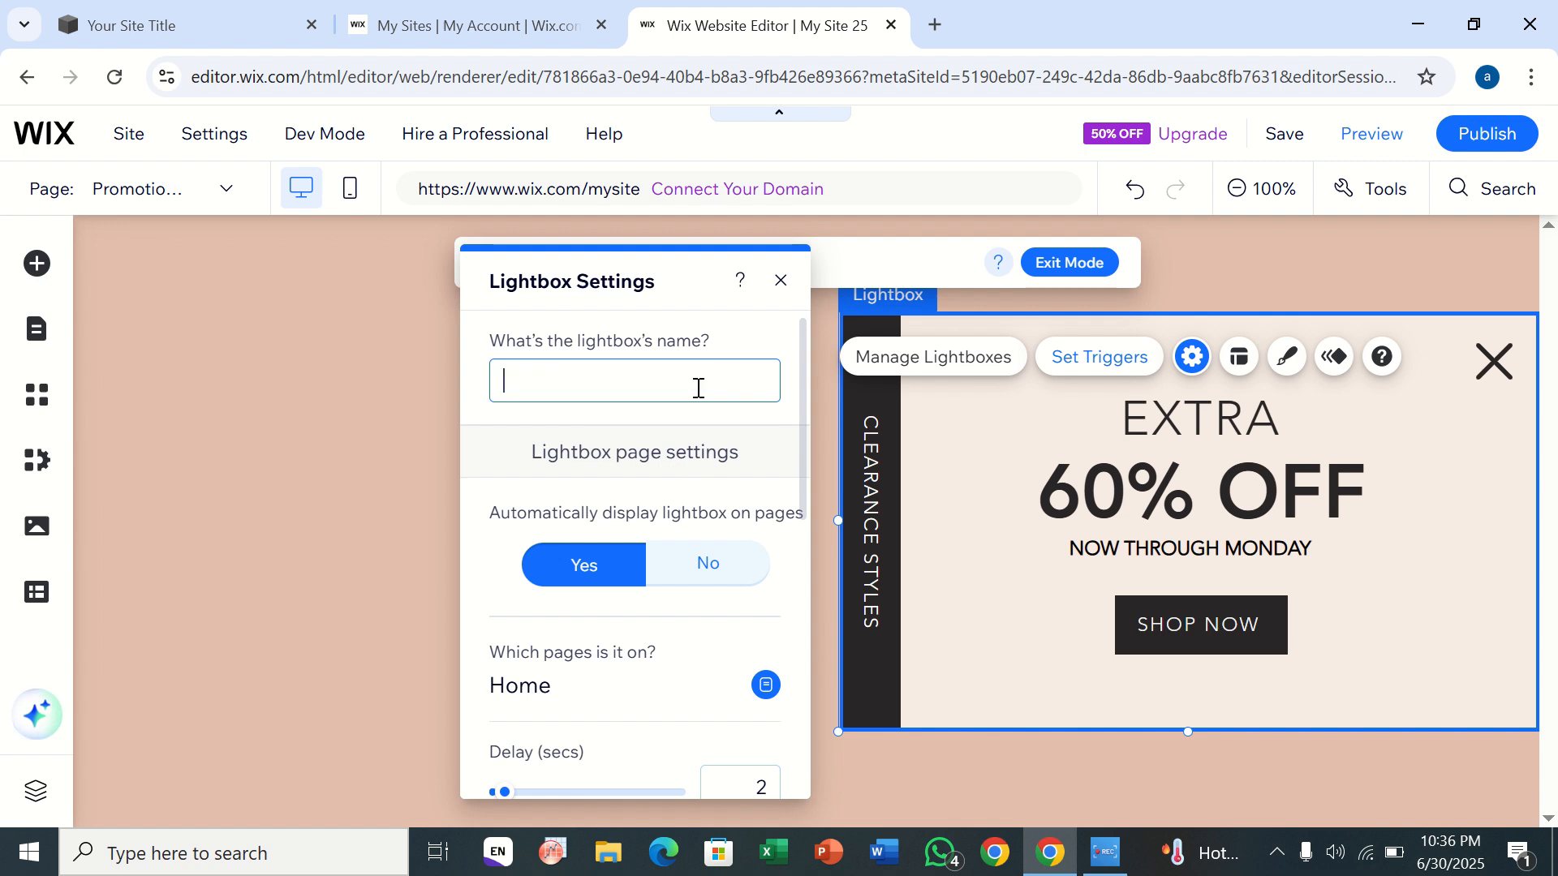
text(summer sale)
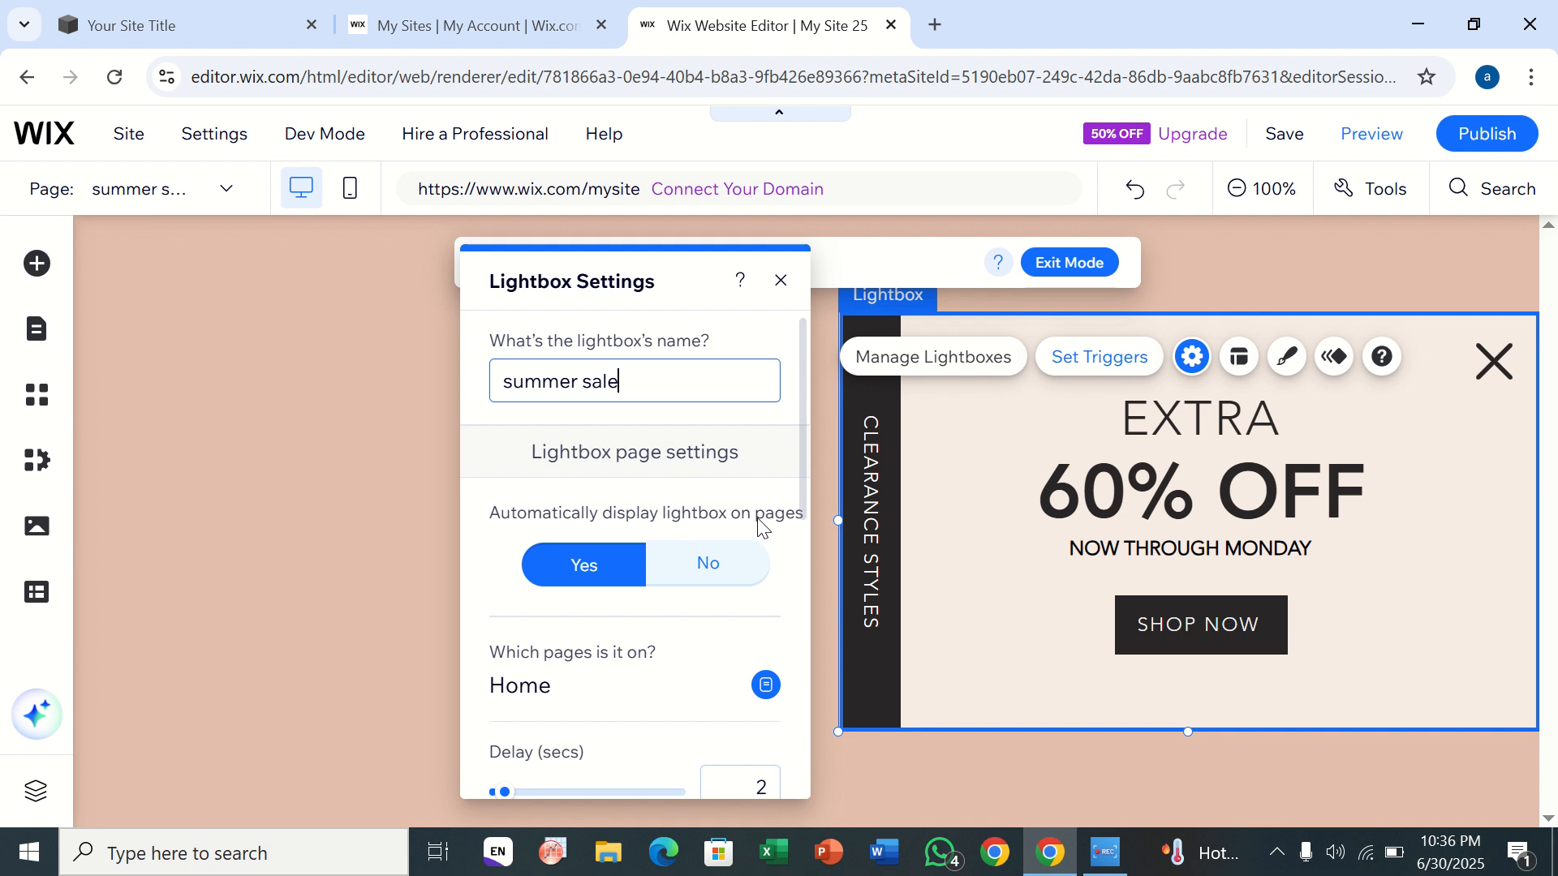
click(575, 562)
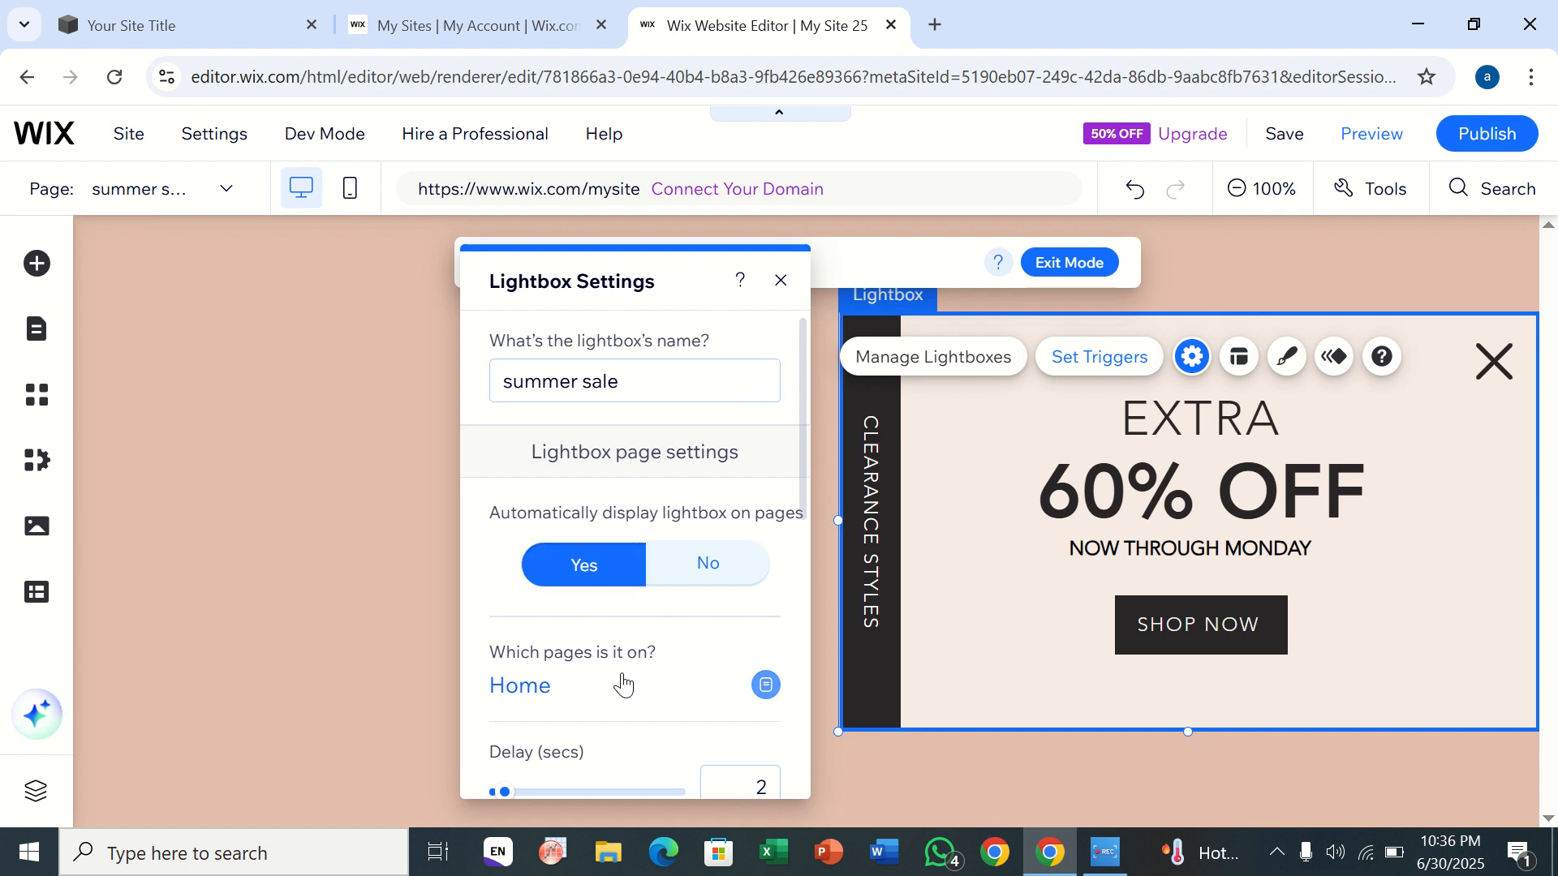
Step: Display the lightbox on the Resume, Projects and Contact pages in addition to Home
scroll(619, 682, down, 2)
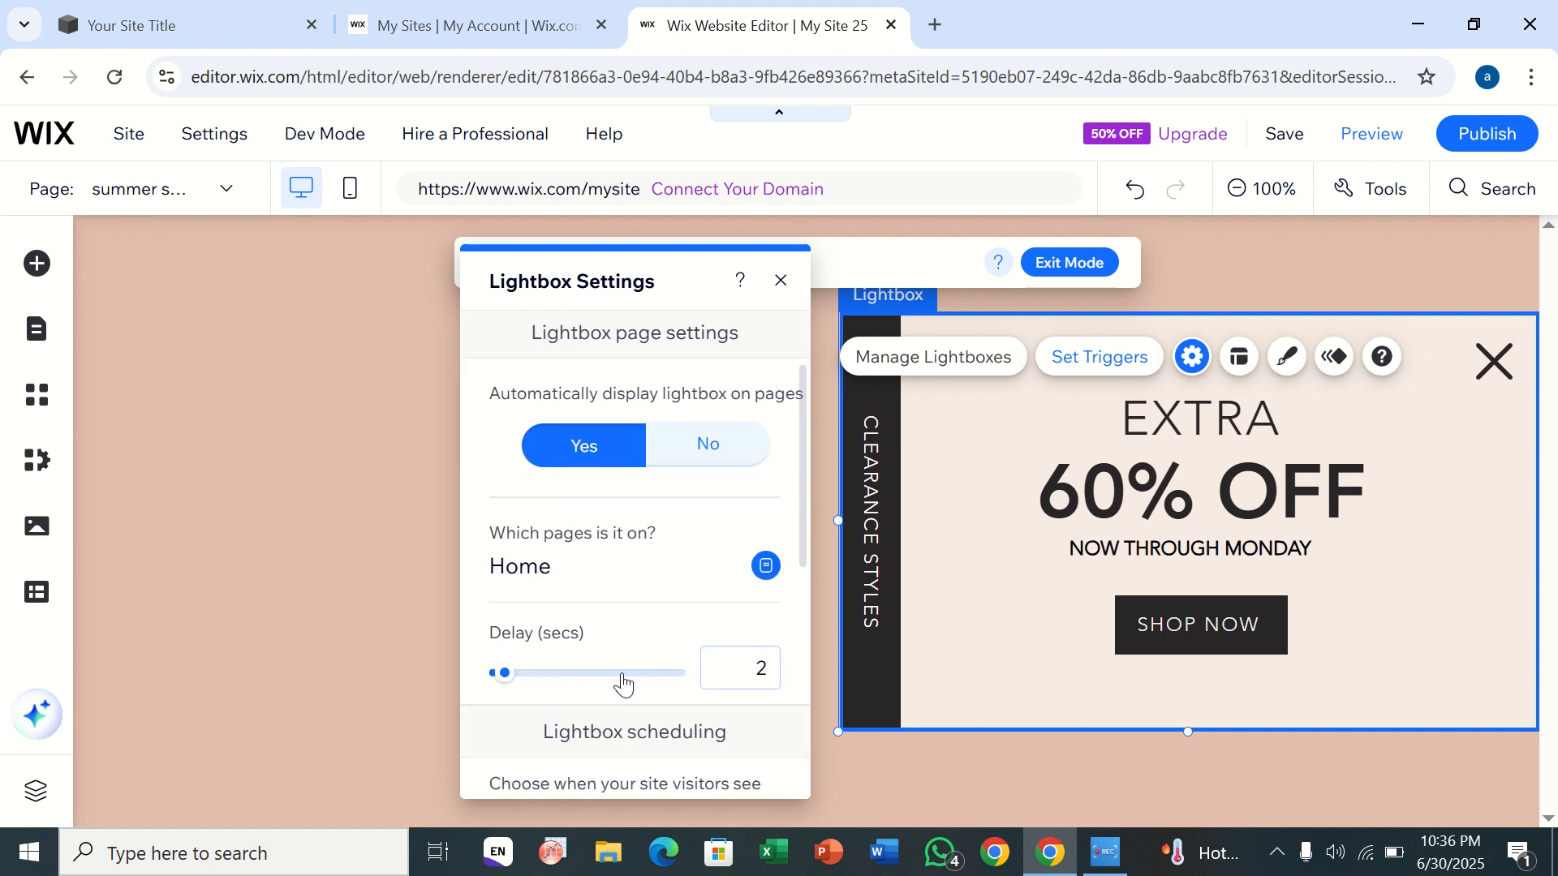
click(768, 567)
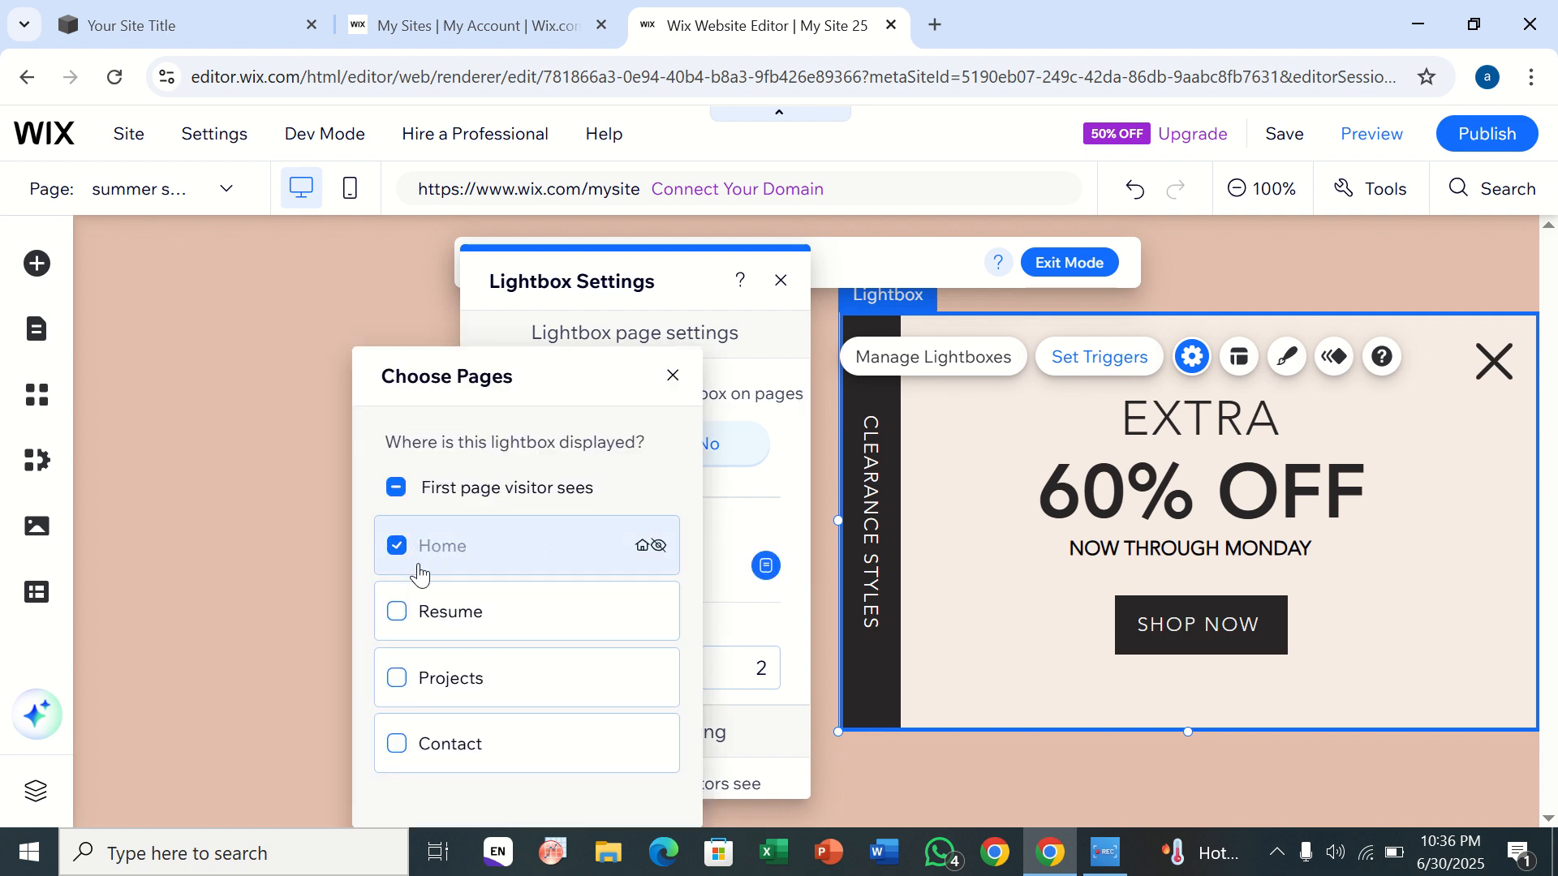
click(395, 625)
click(405, 686)
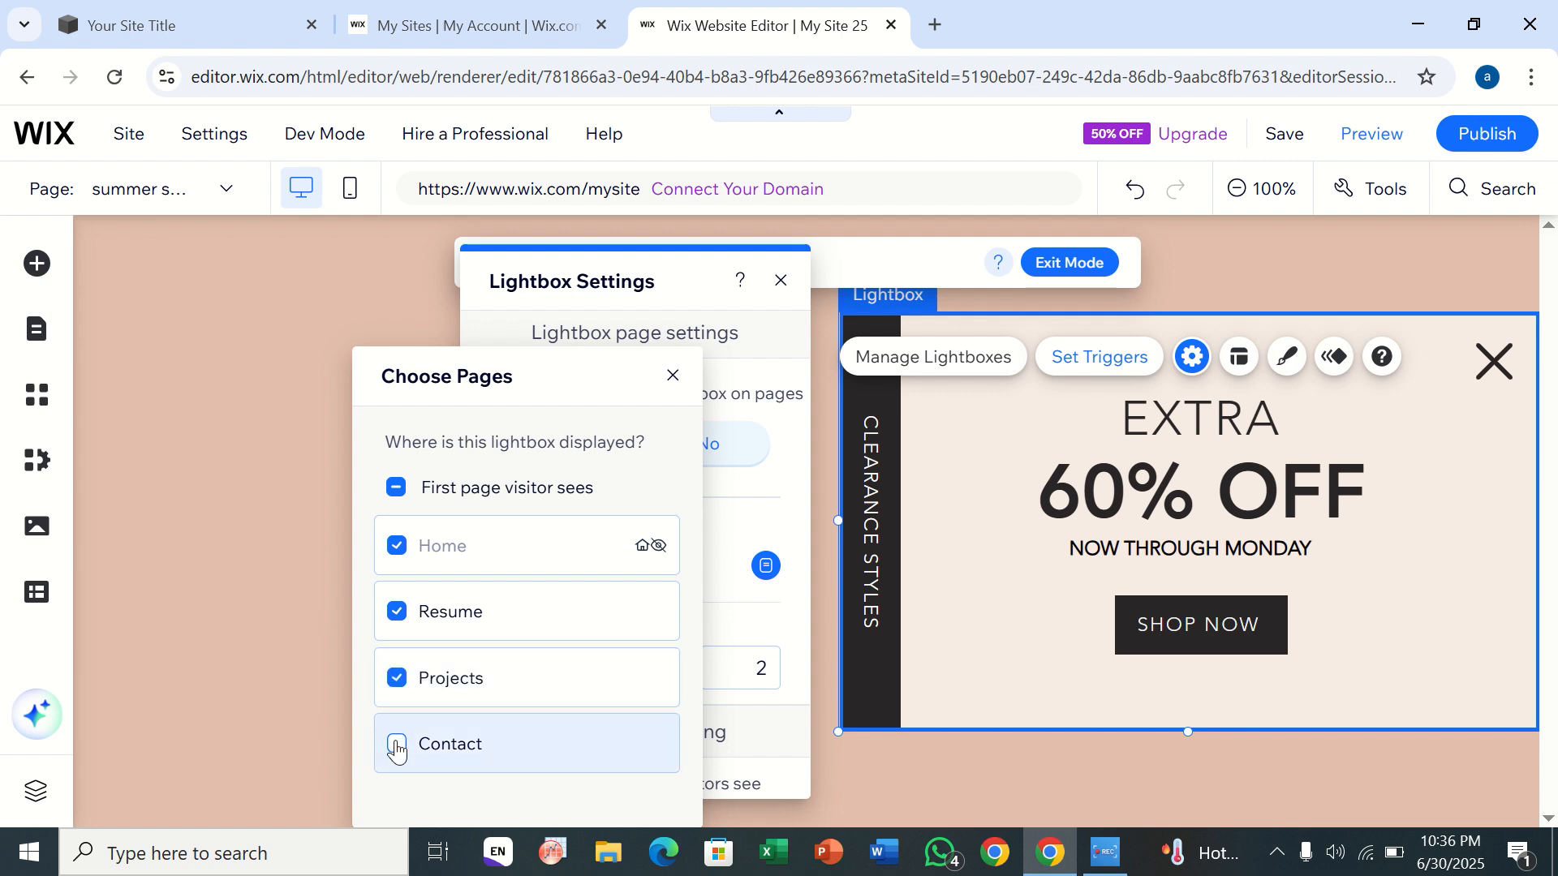
click(394, 744)
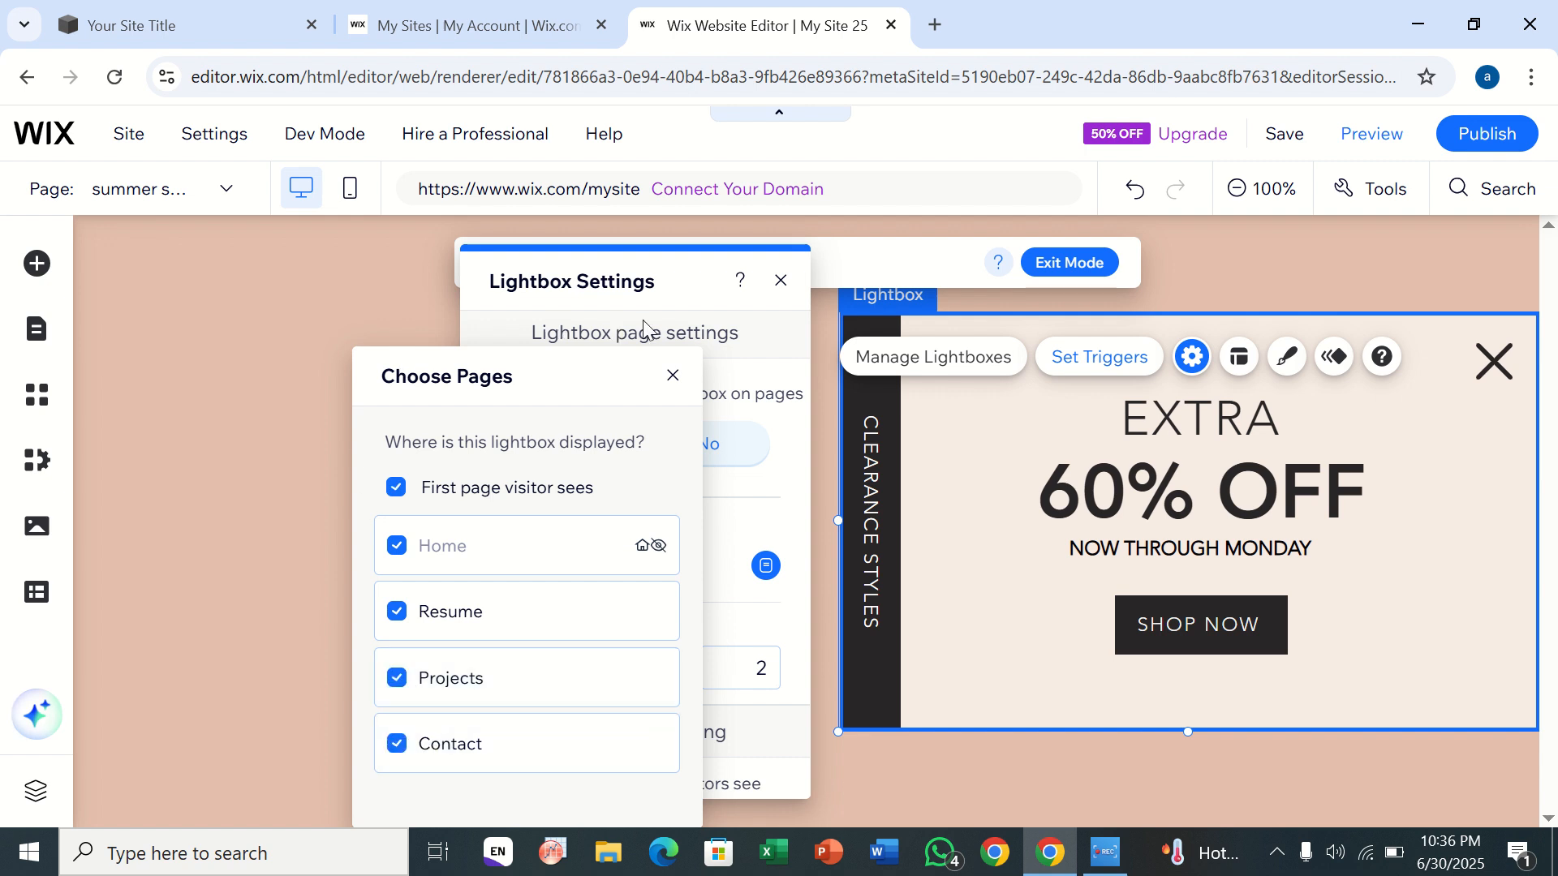
click(673, 375)
Step: Set the lightbox display delay to 1 second and enable its 'Close' button
scroll(658, 562, down, 4)
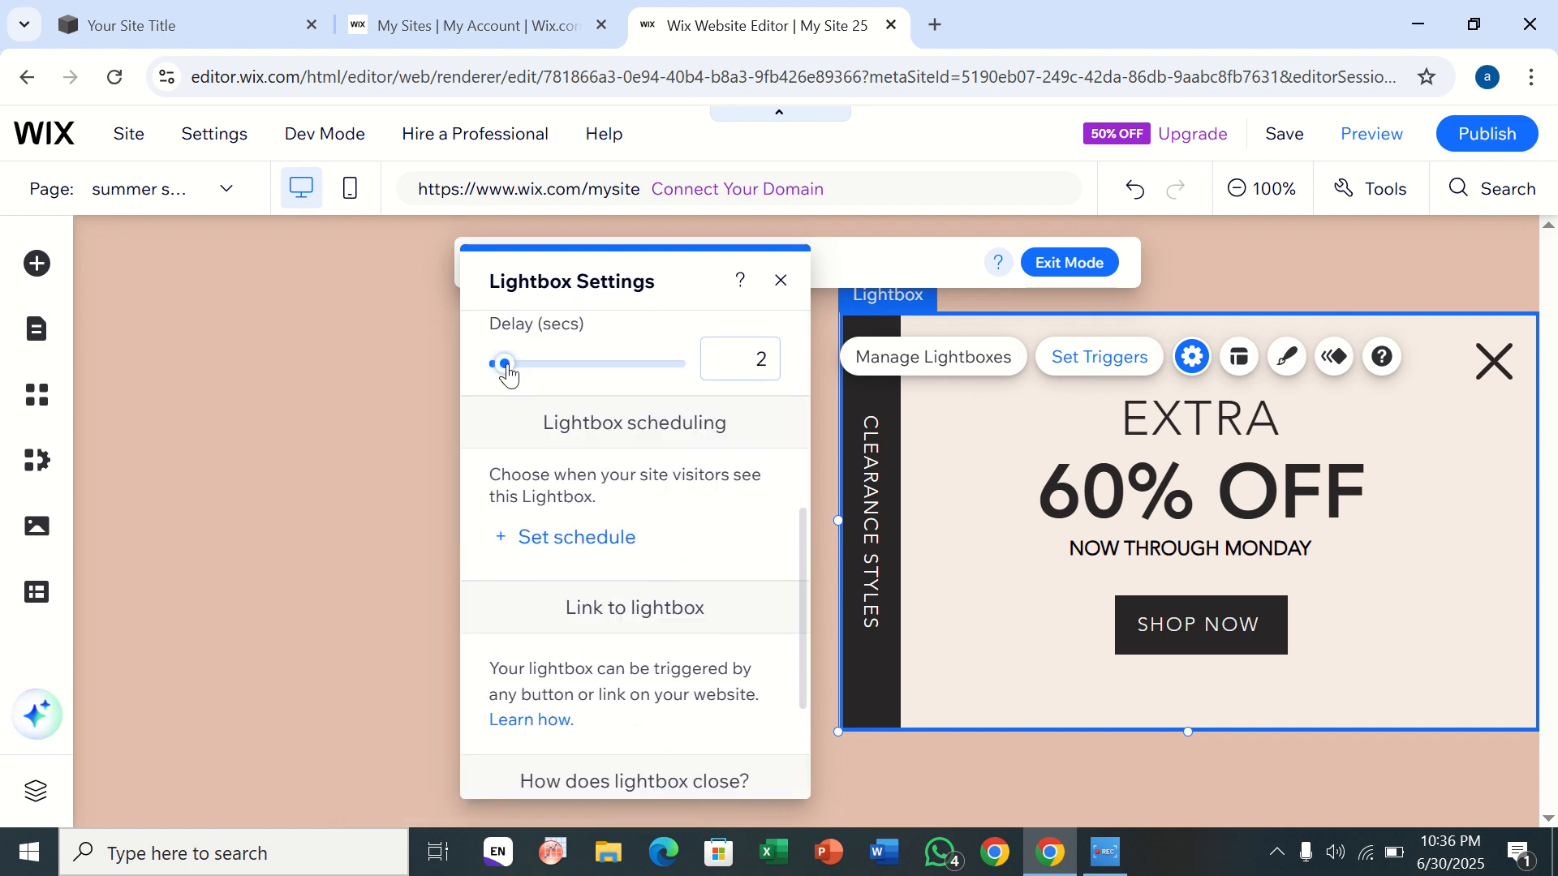
mouse_move(507, 372)
mouse_down()
mouse_move(533, 371)
mouse_move(499, 366)
mouse_up()
double_click(772, 365)
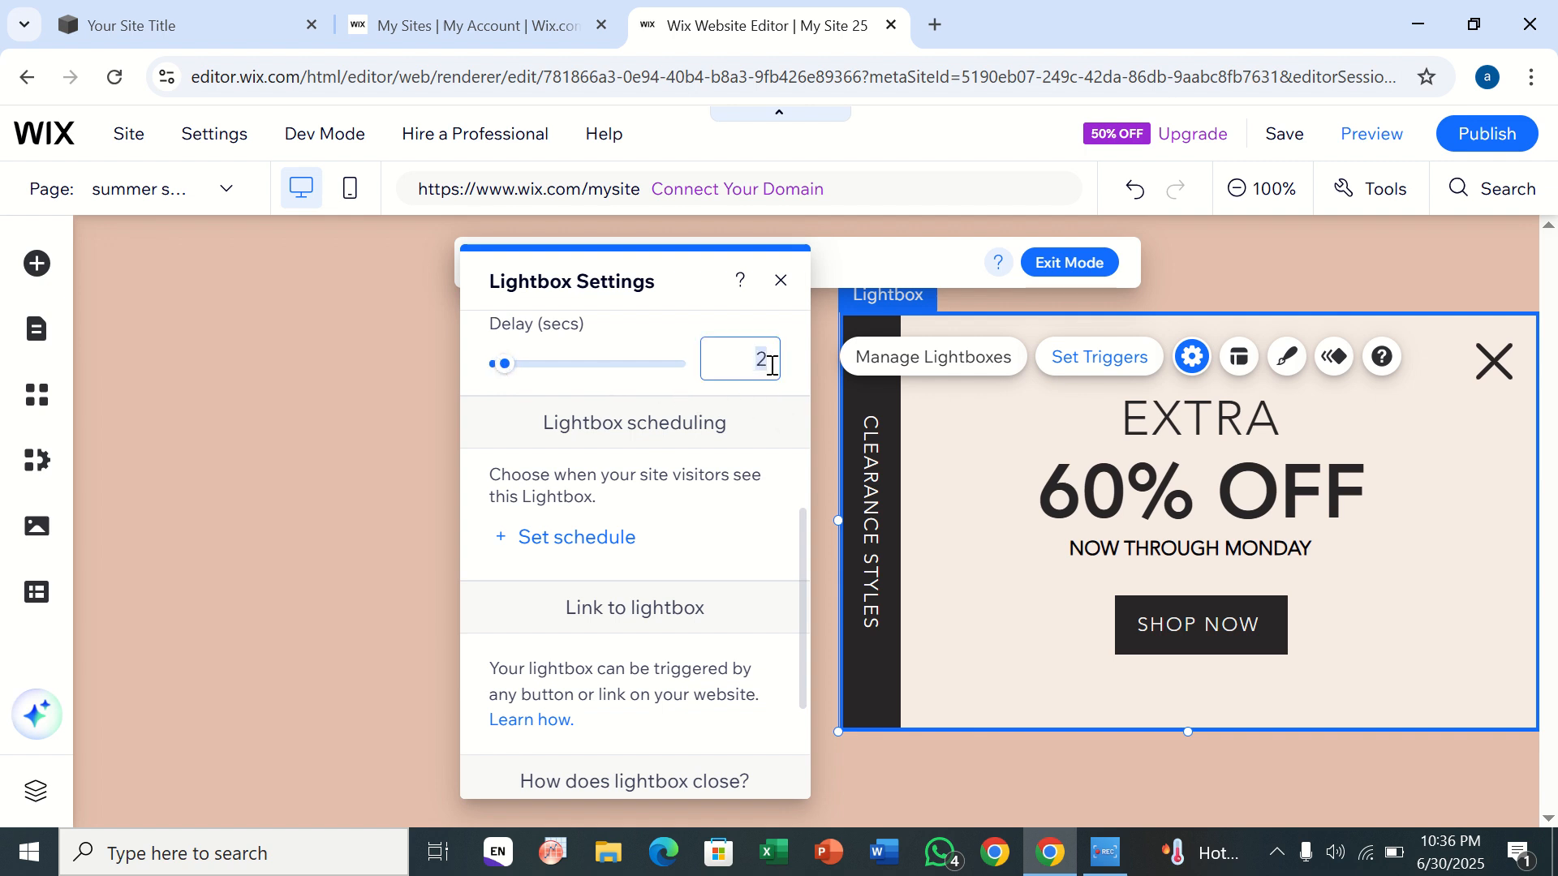
text(0)
scroll(621, 742, down, 2)
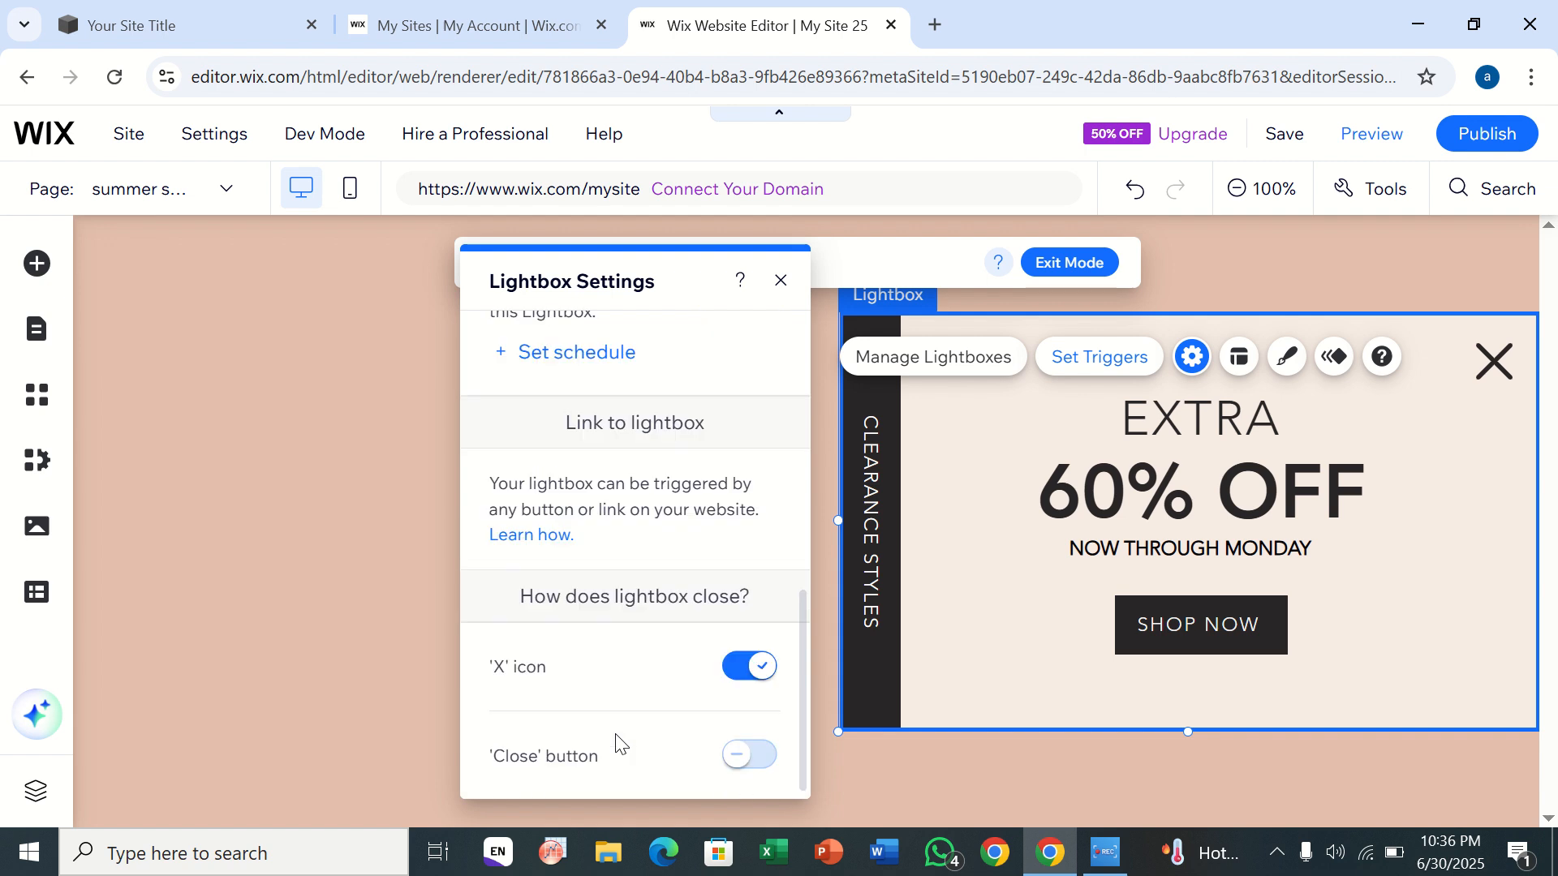
click(748, 755)
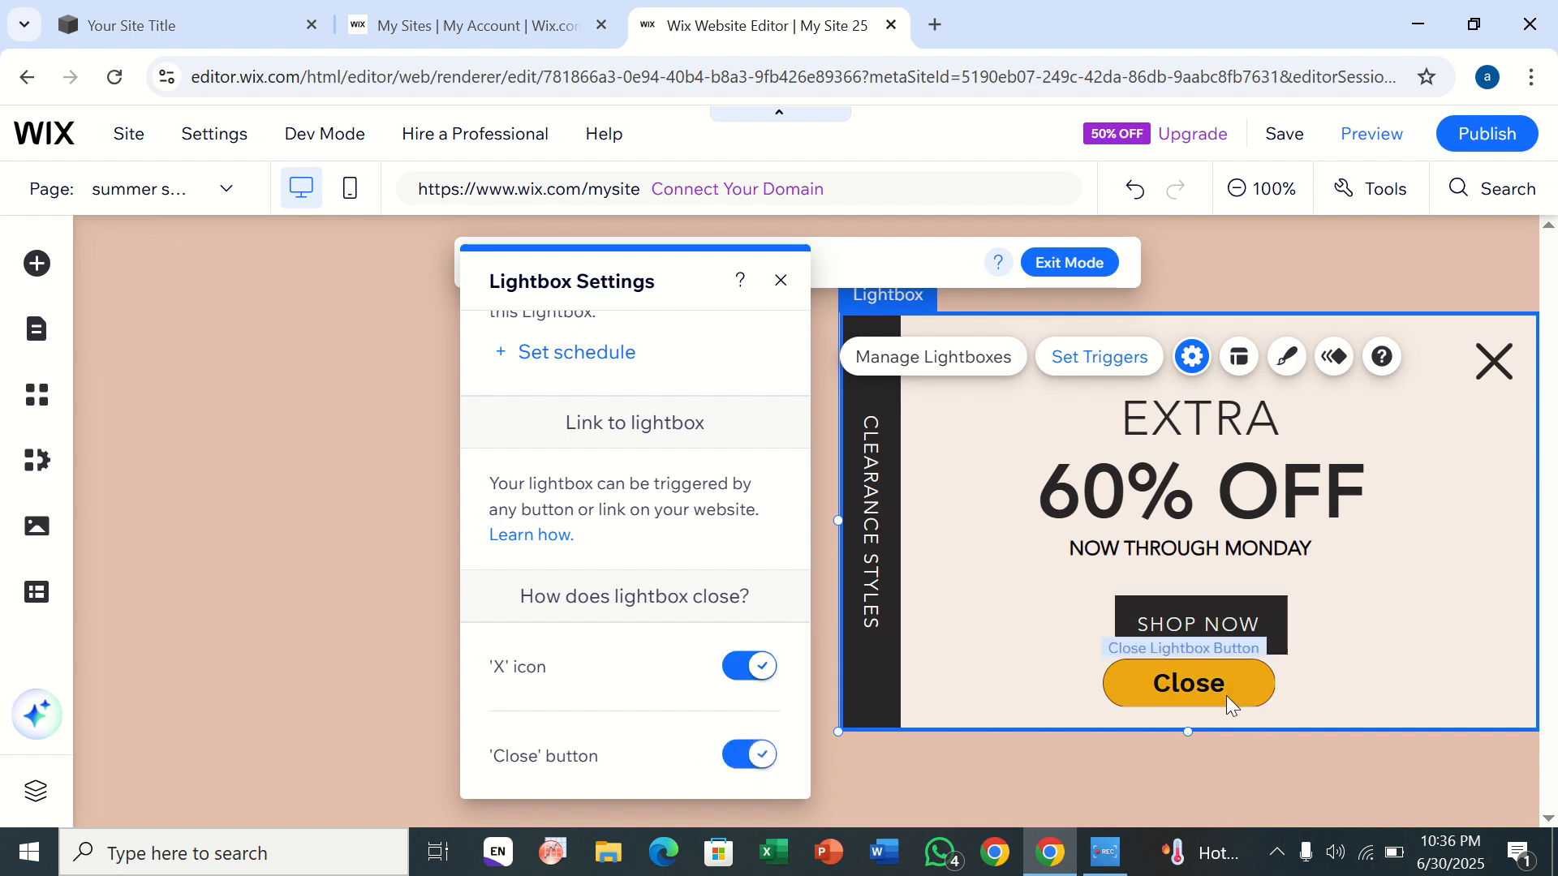
click(778, 281)
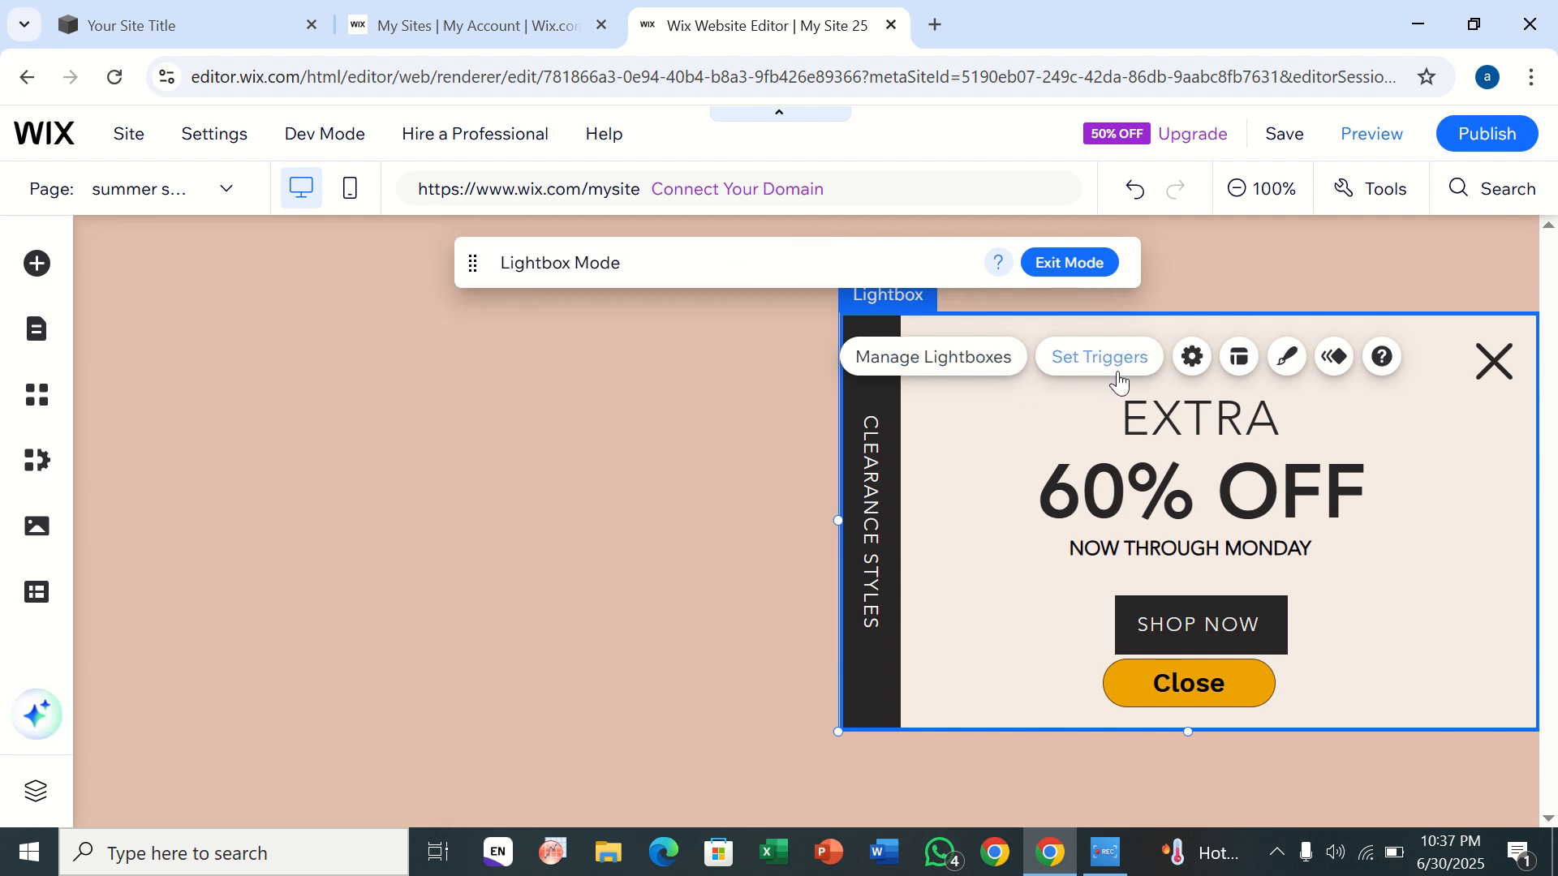
Step: Review the site's lightbox list and the summer sale lightbox's trigger, closing and layout position options
click(908, 370)
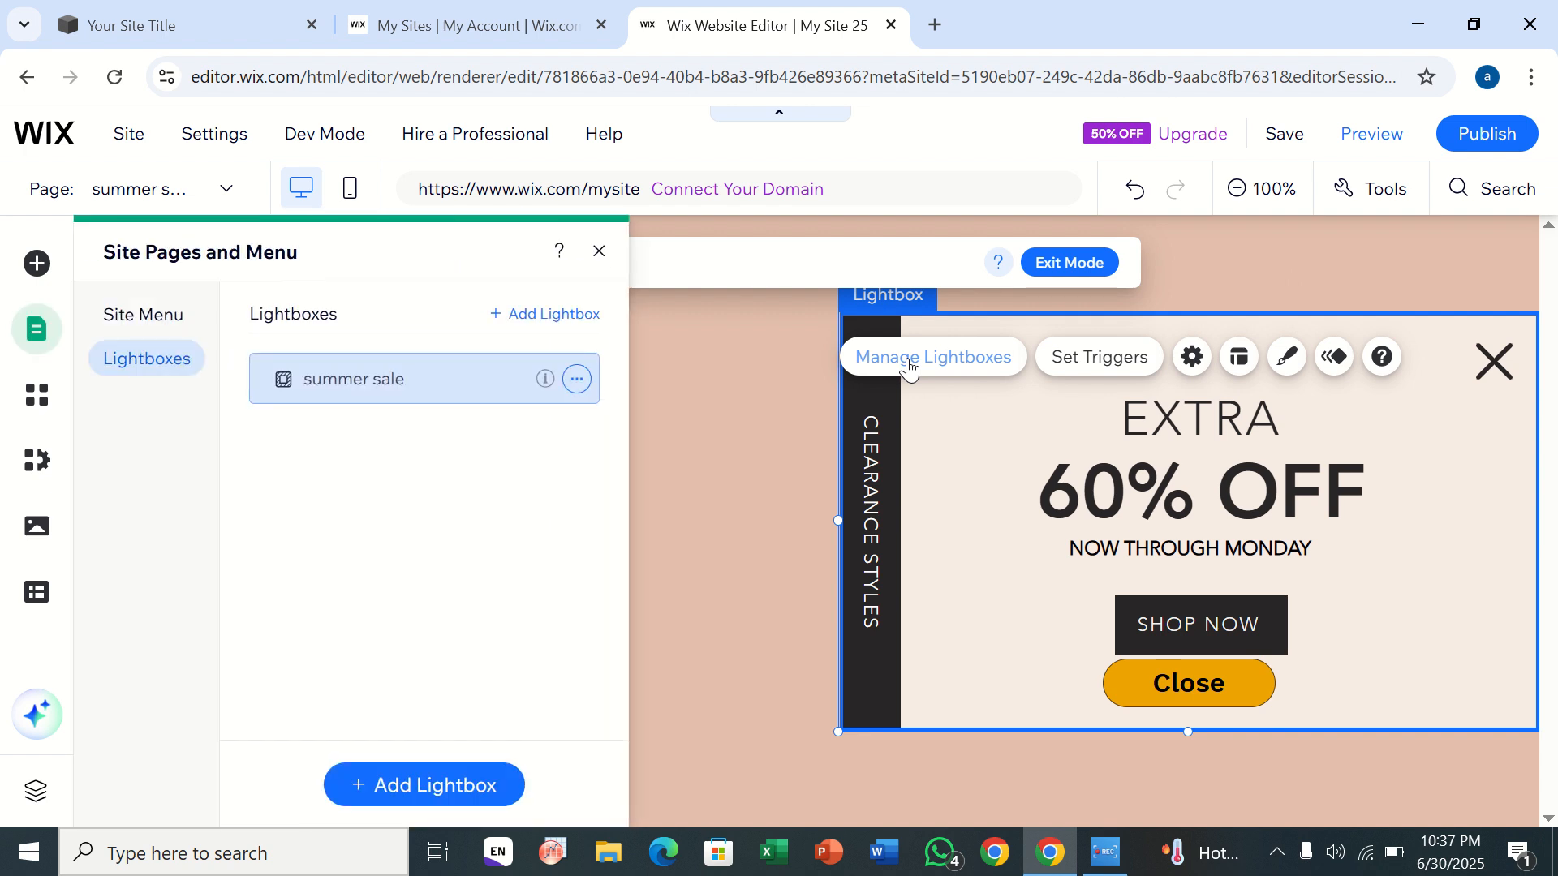
click(601, 256)
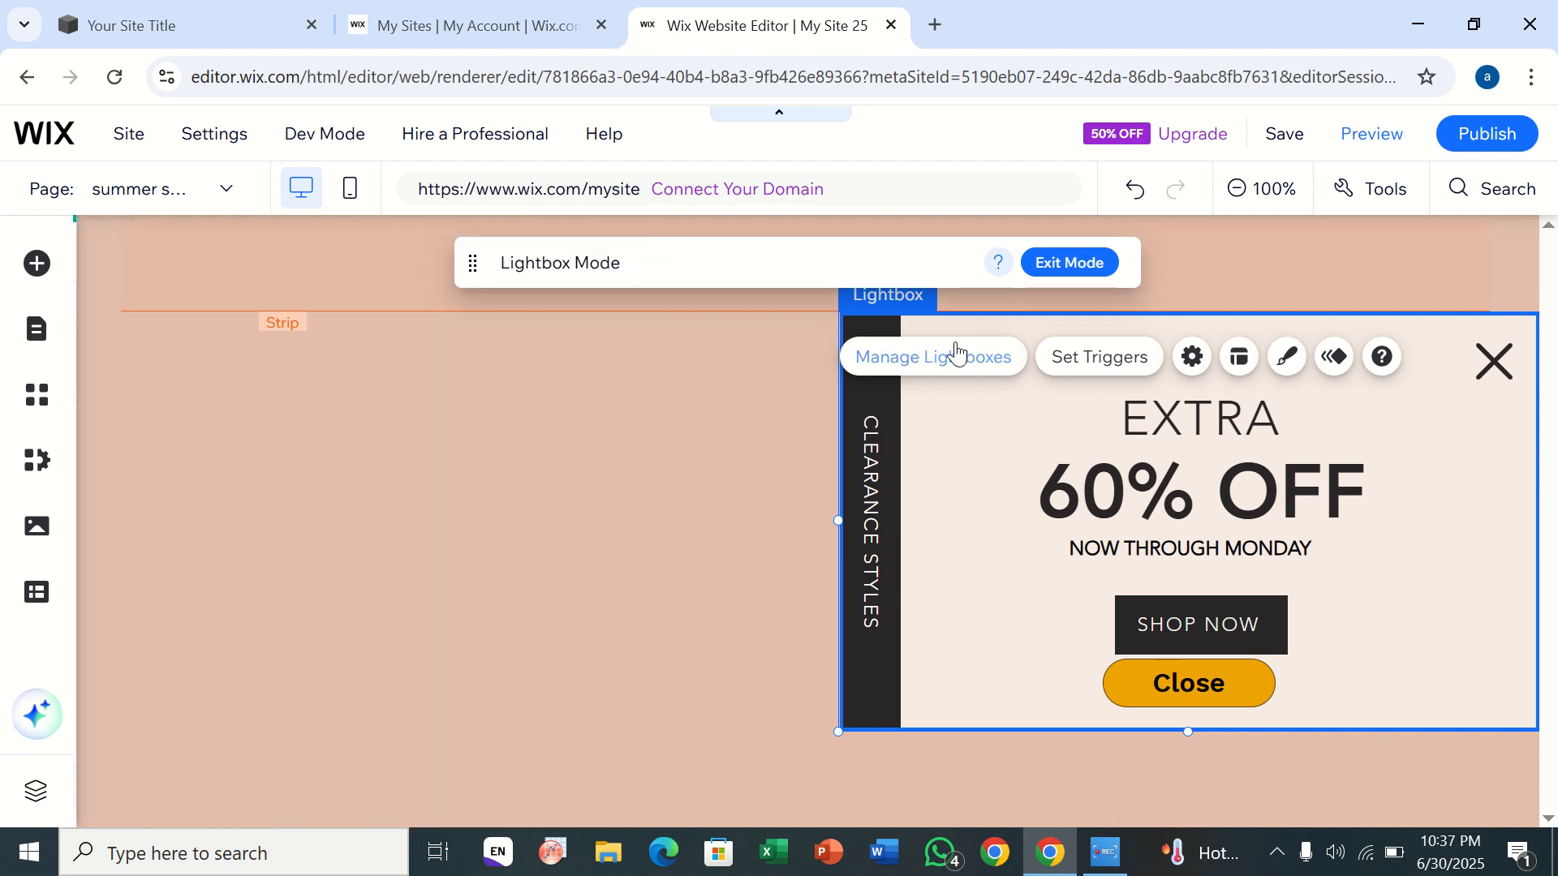
click(1138, 361)
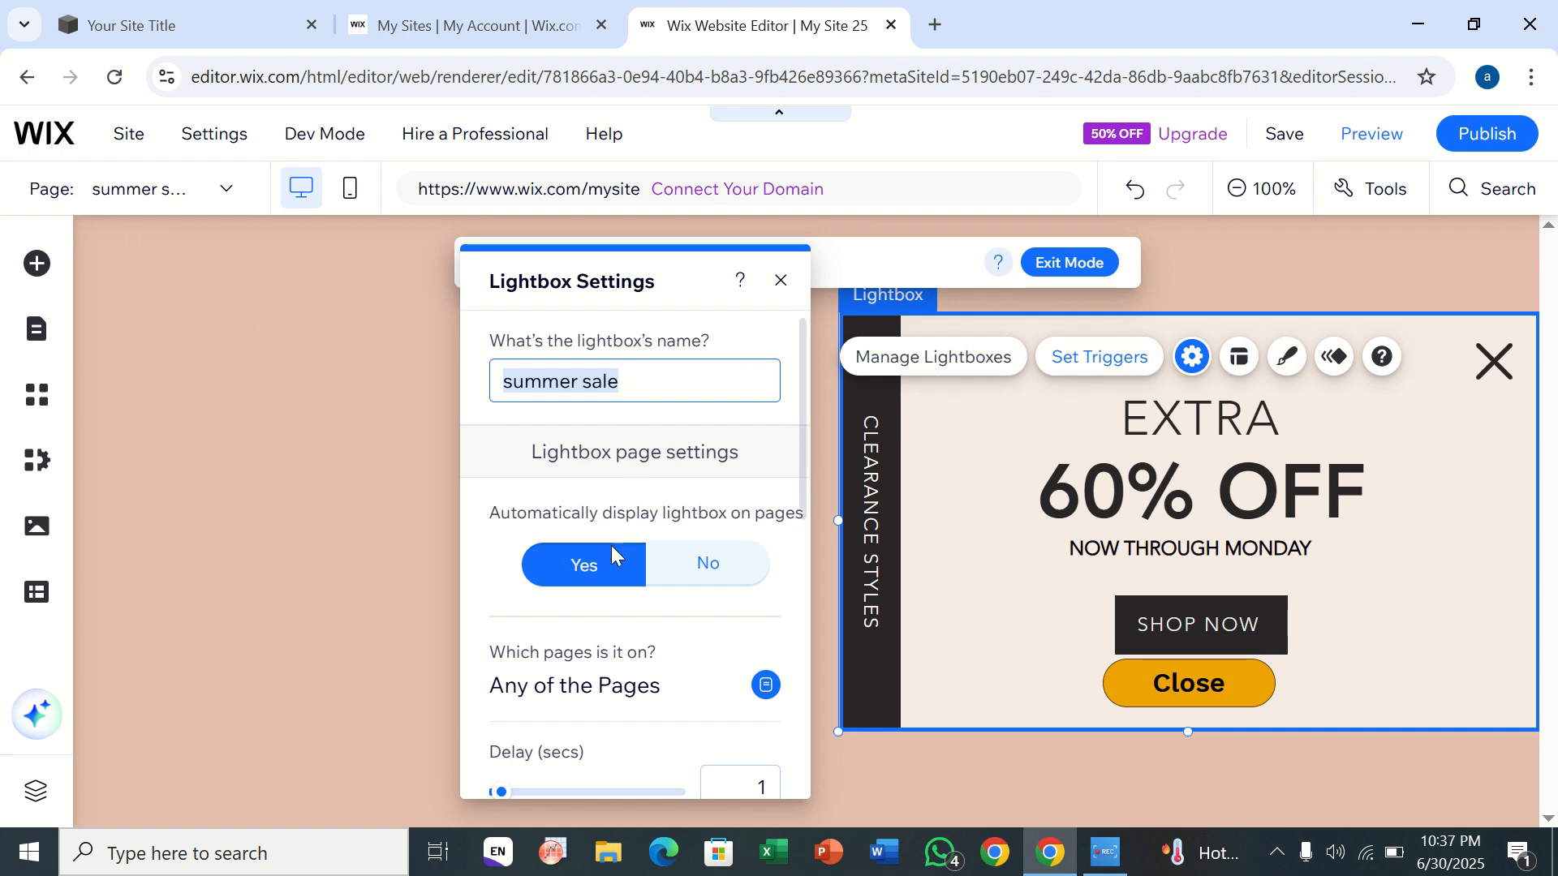
scroll(611, 552, down, 4)
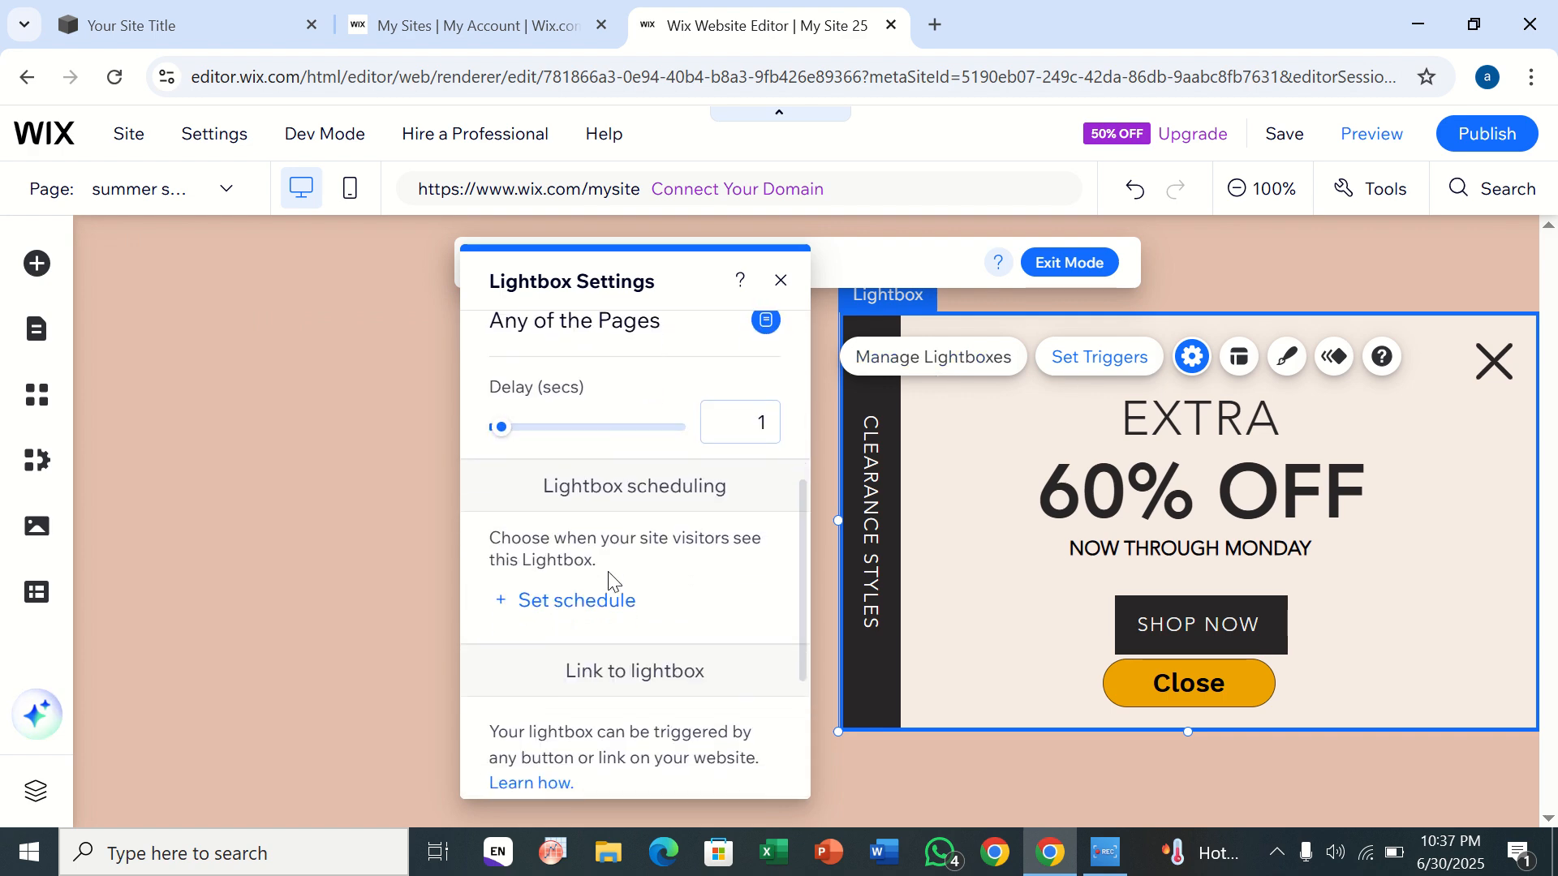
scroll(609, 578, down, 3)
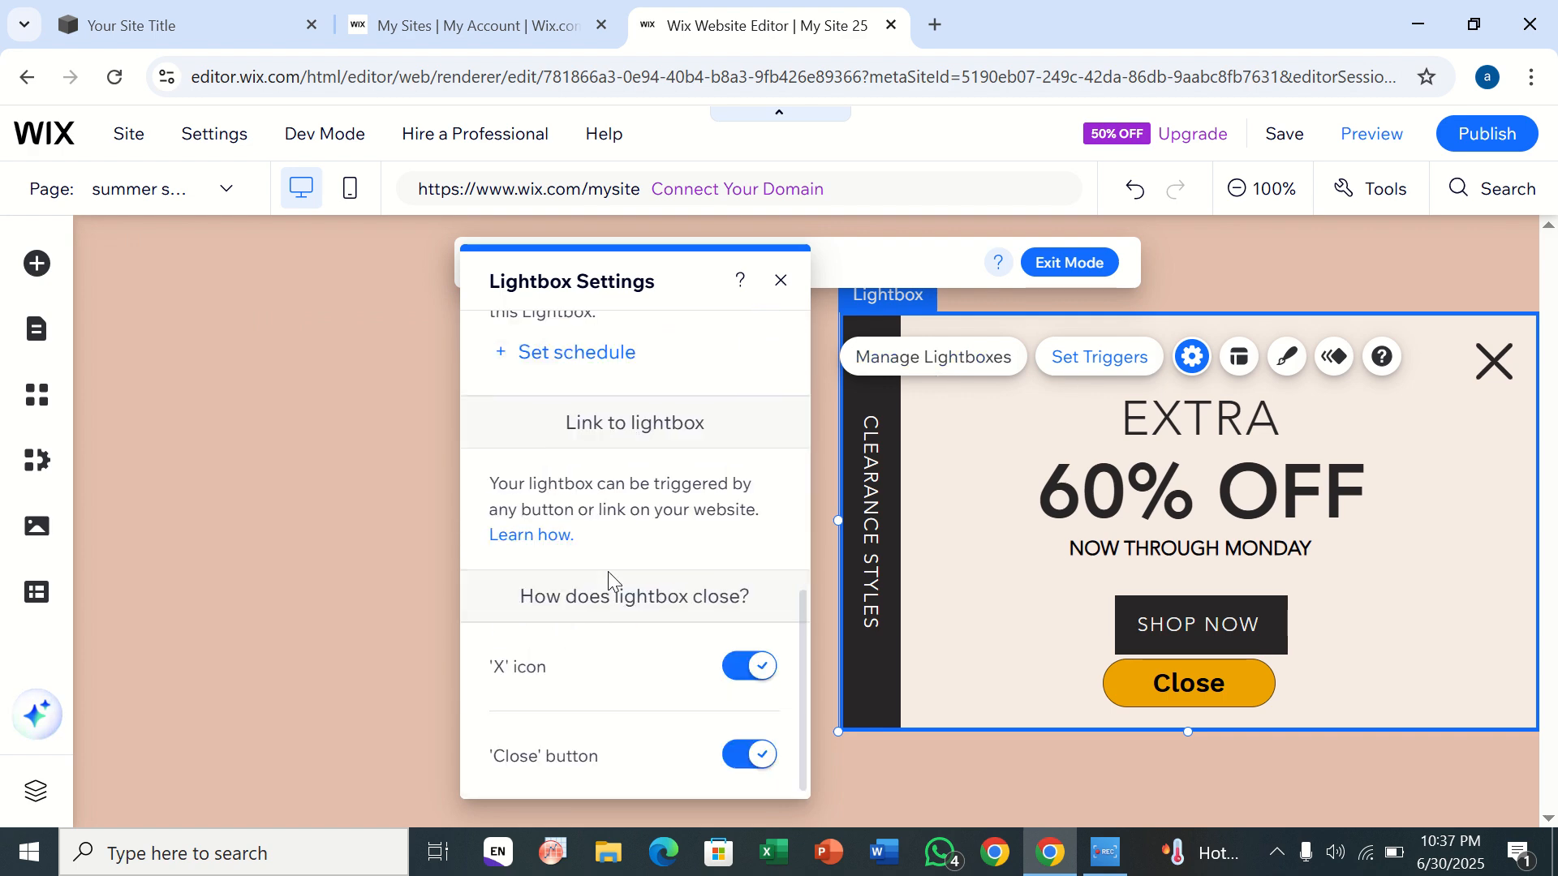
click(781, 280)
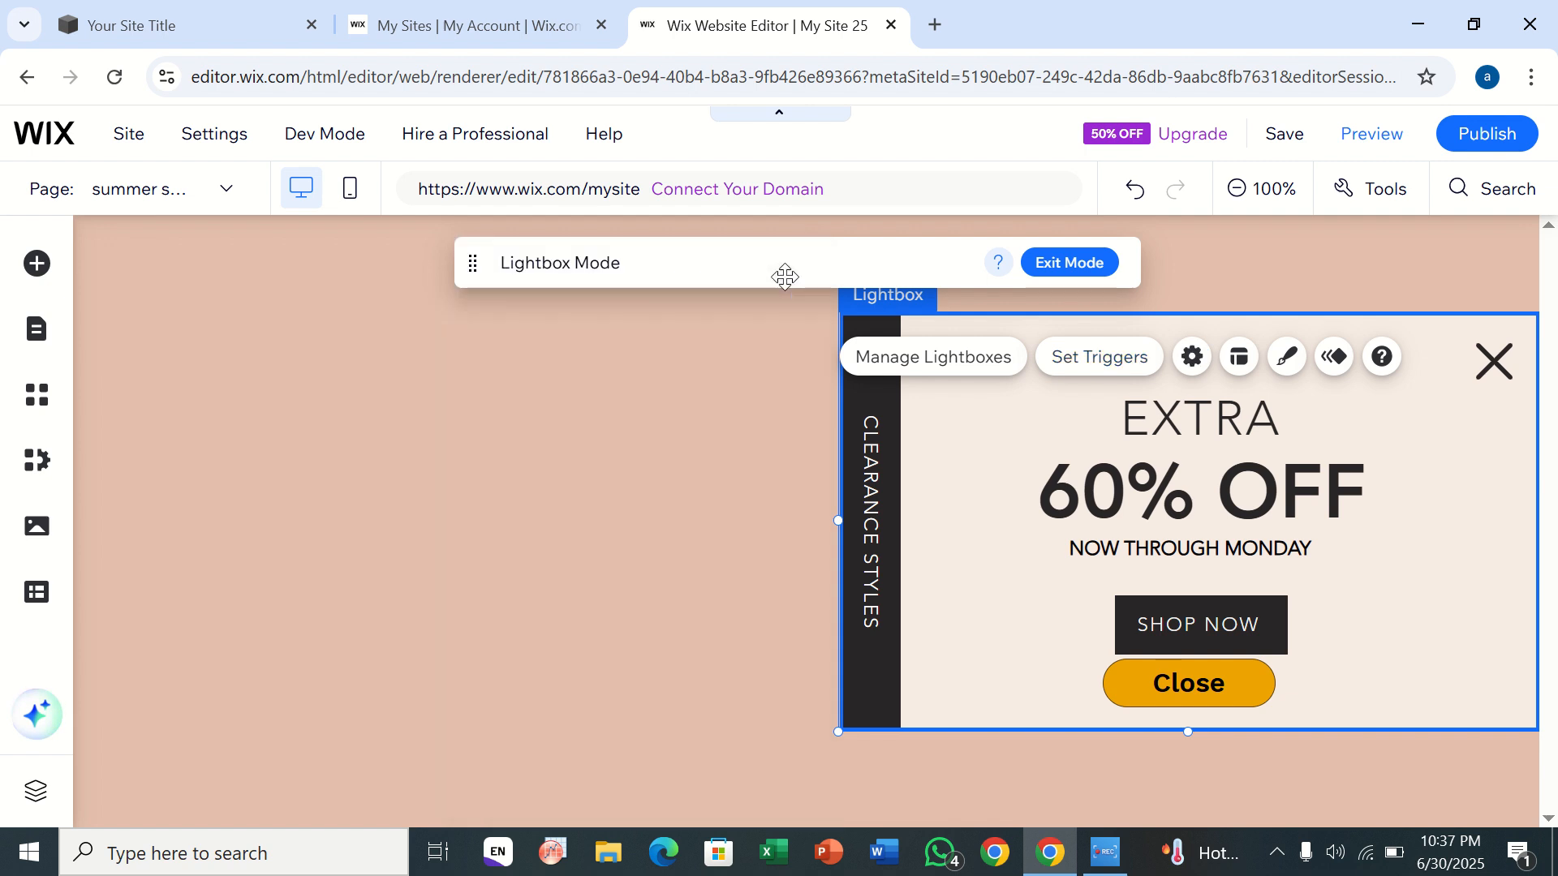
click(1235, 362)
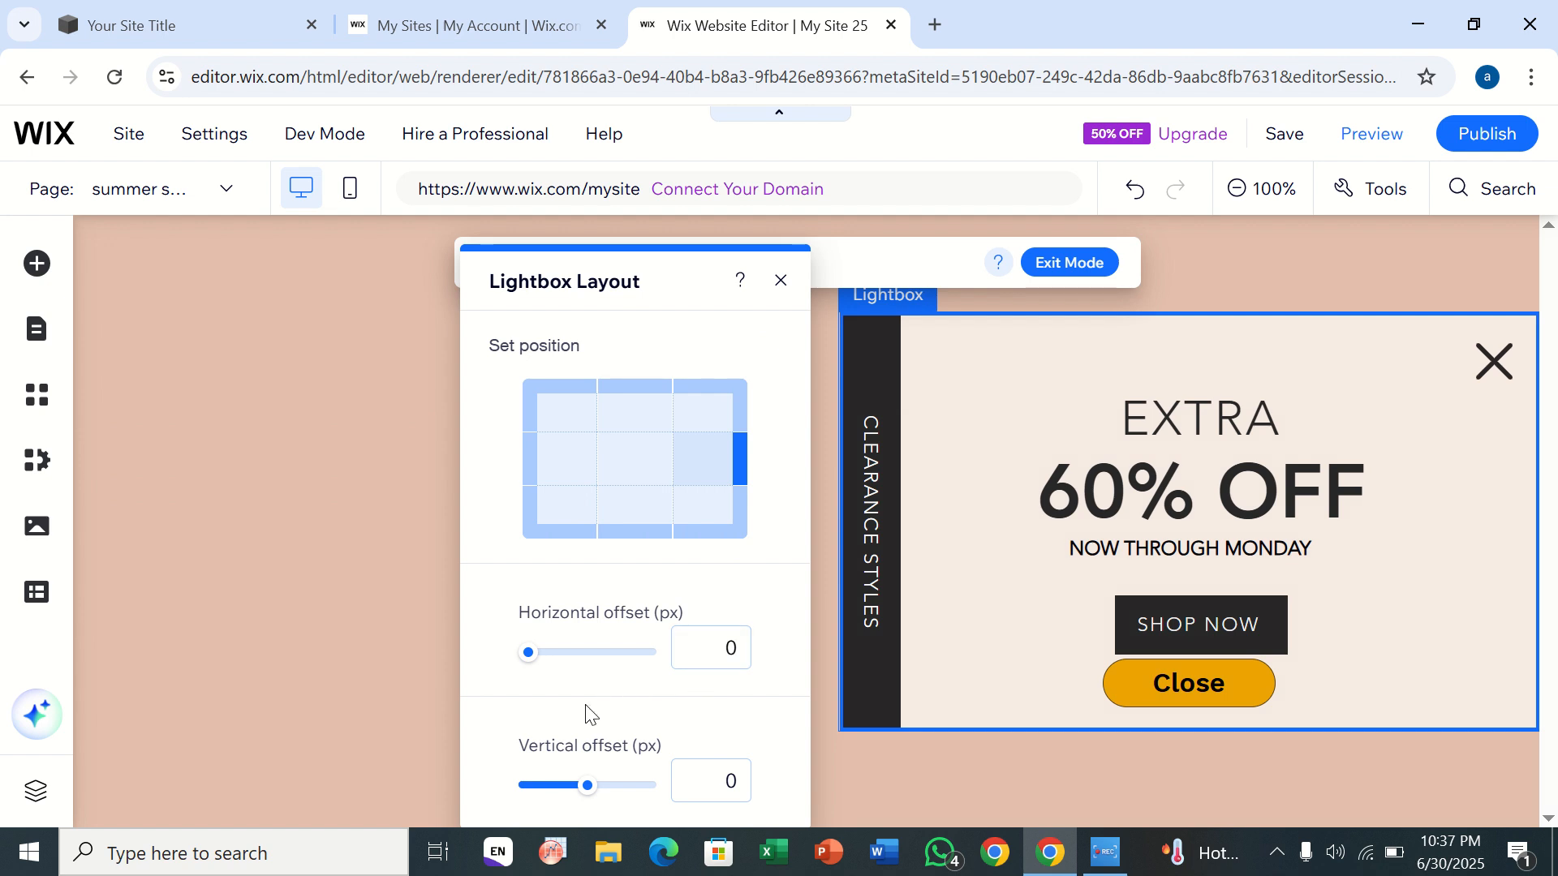
click(784, 280)
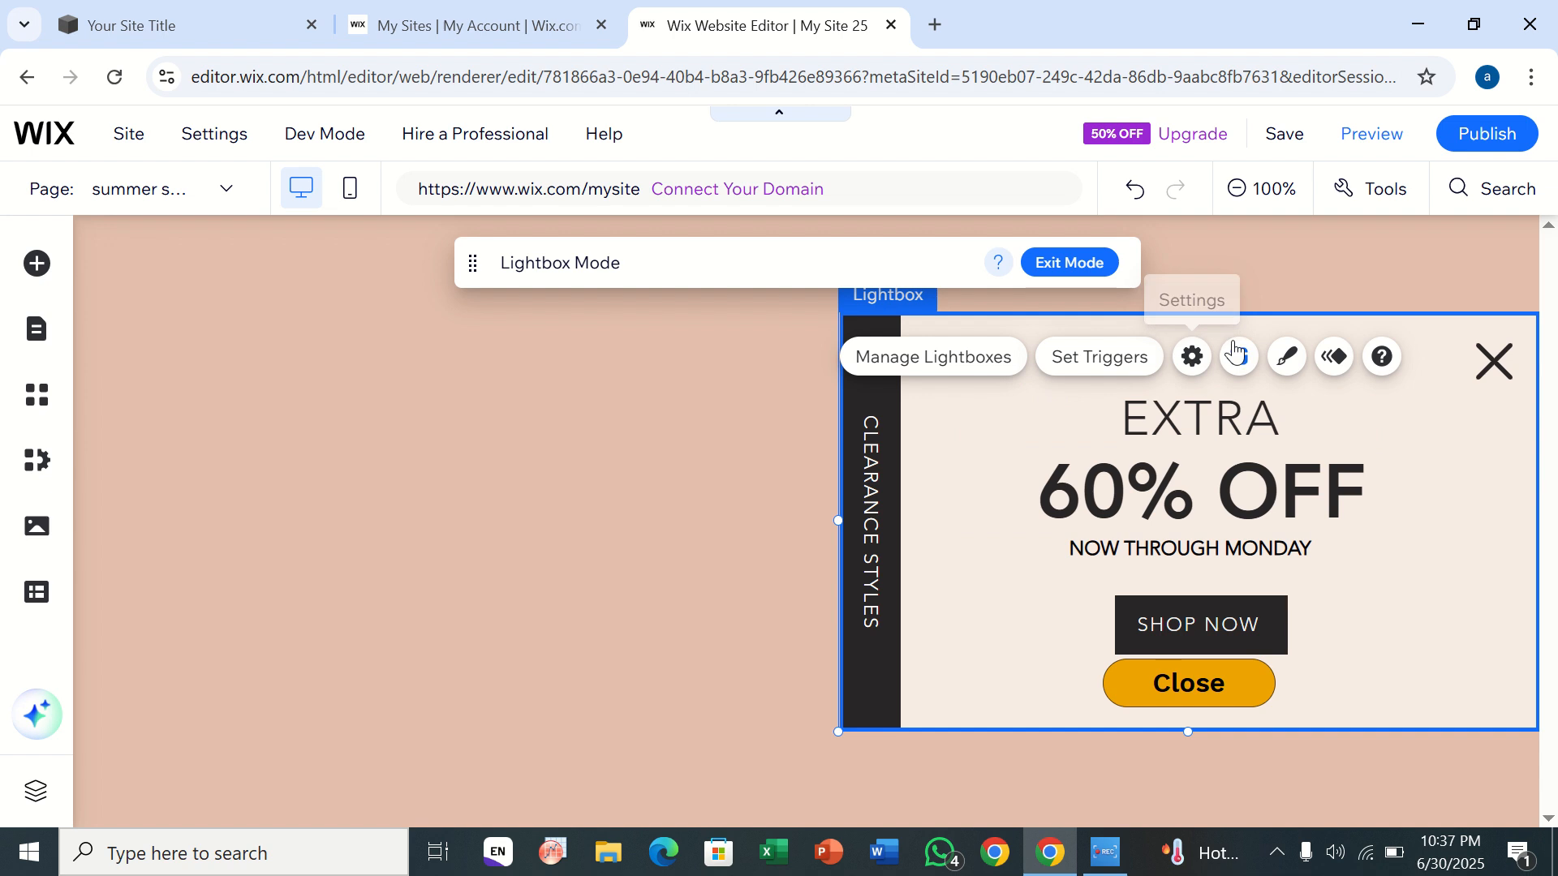
click(1193, 359)
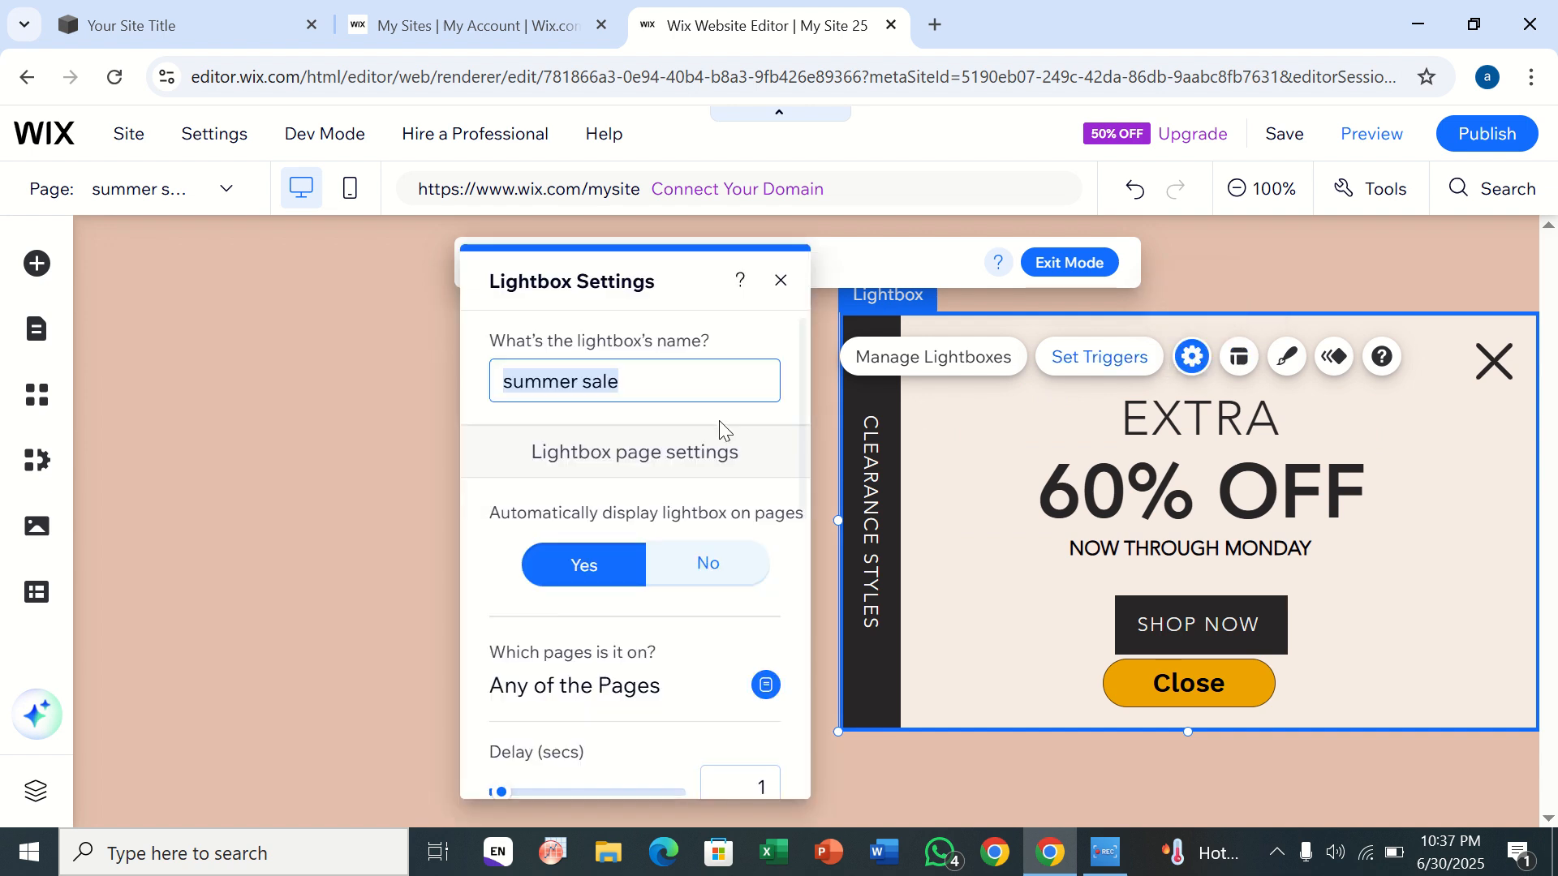
click(781, 281)
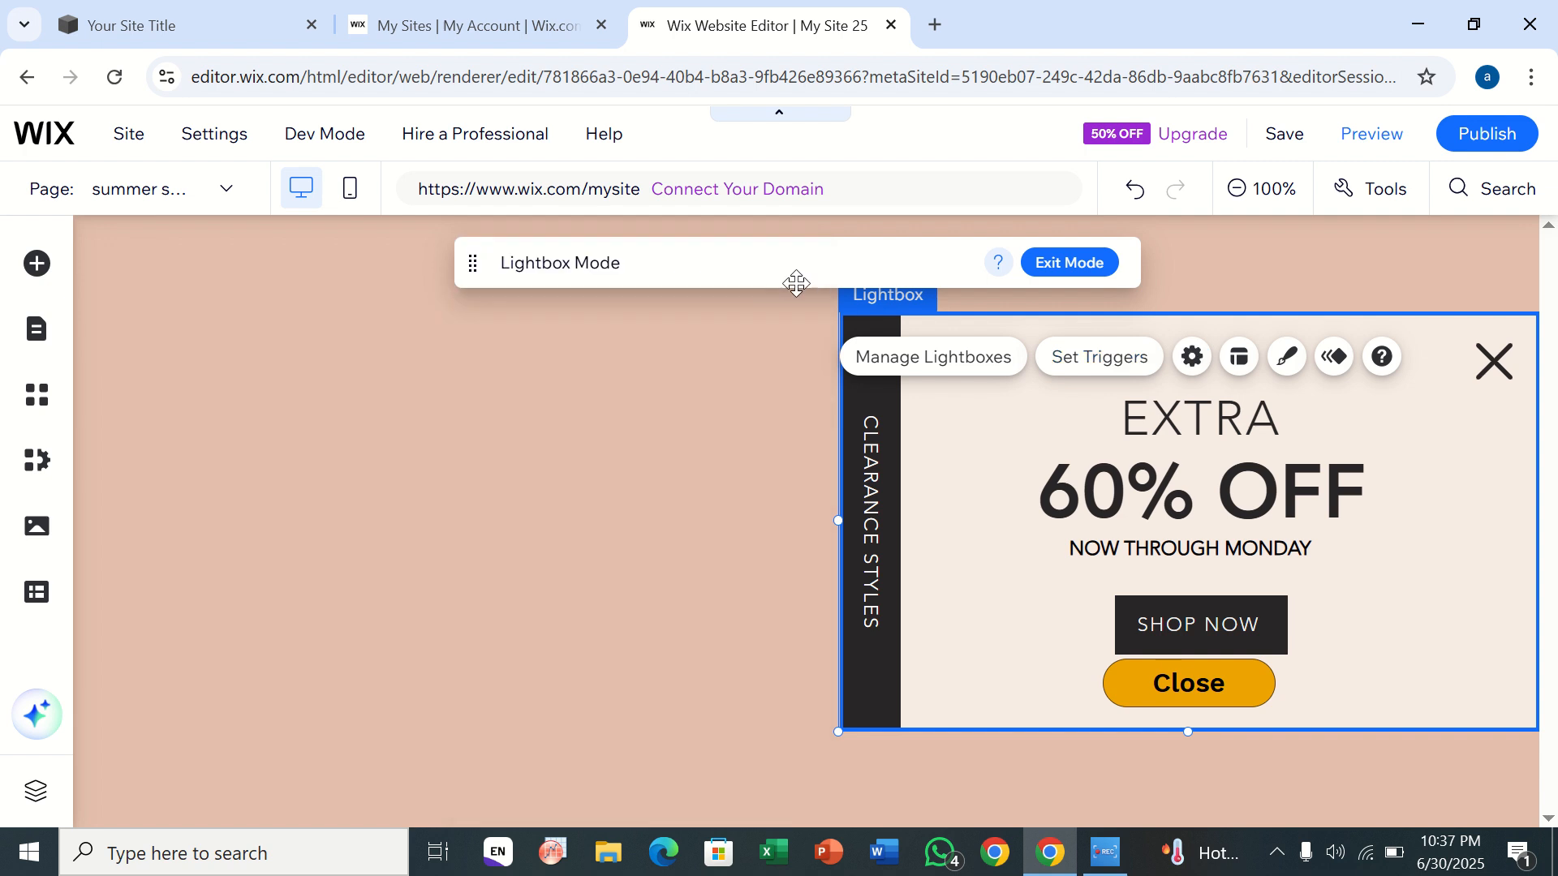
Step: Set the lightbox background color's opacity to 0%
click(1290, 359)
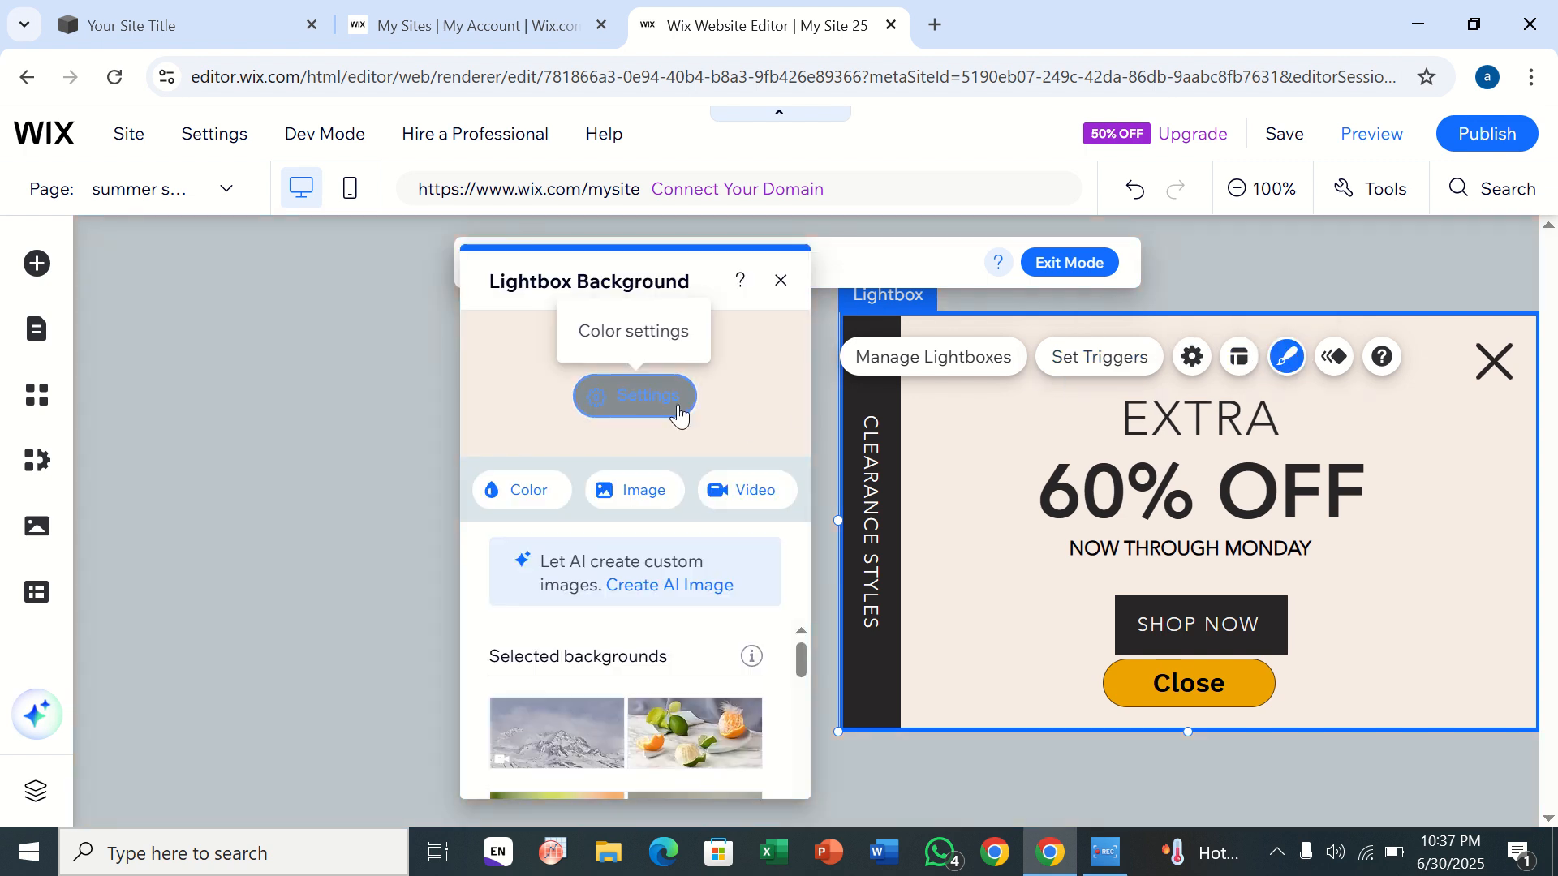
click(680, 414)
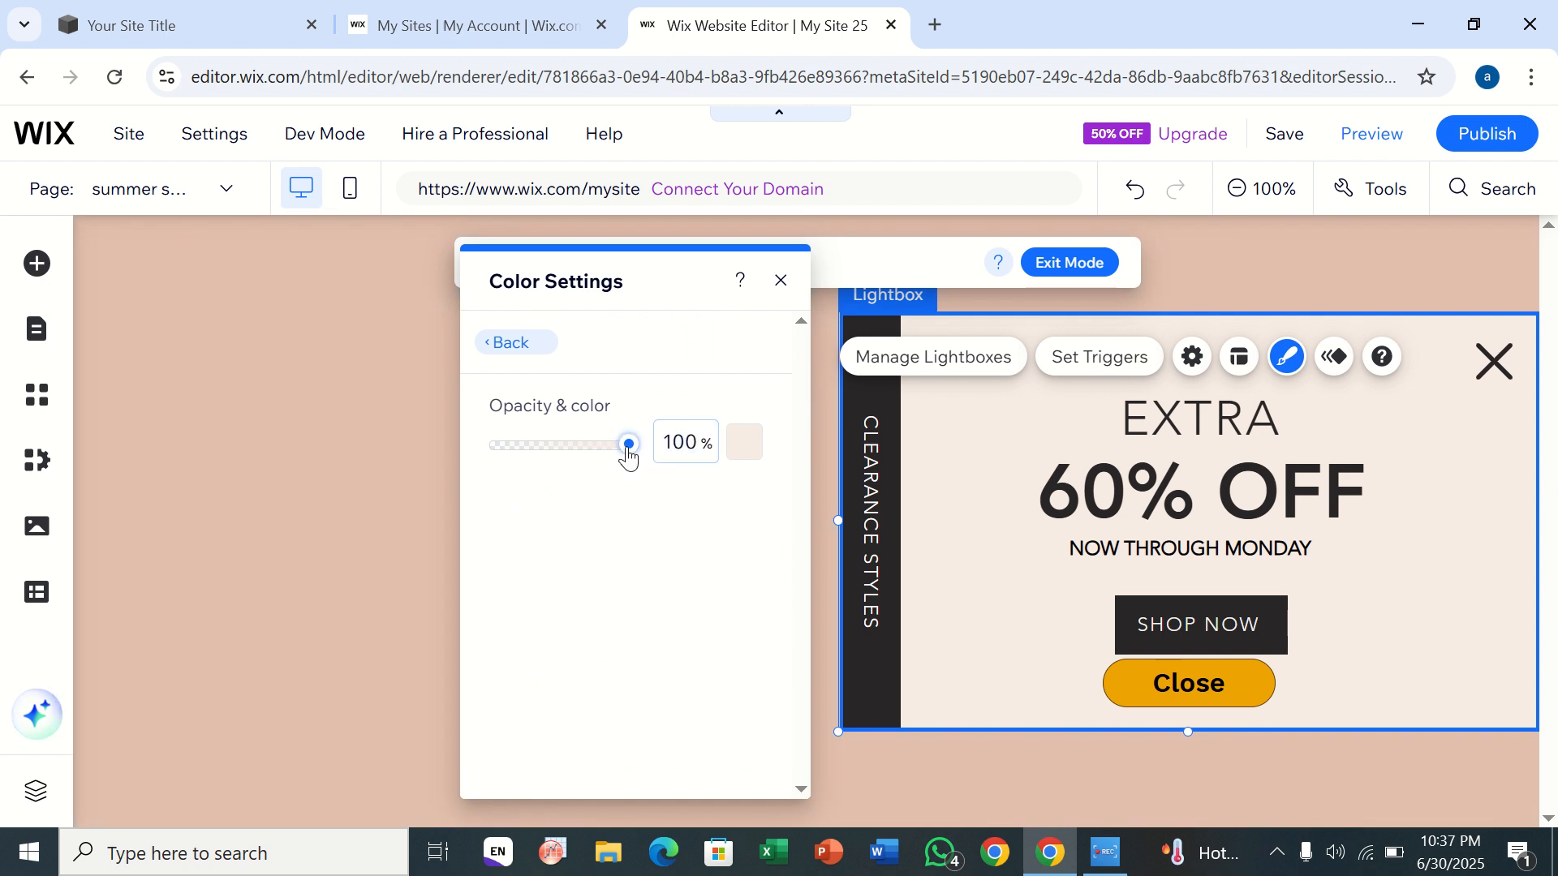
drag(629, 454, 474, 477)
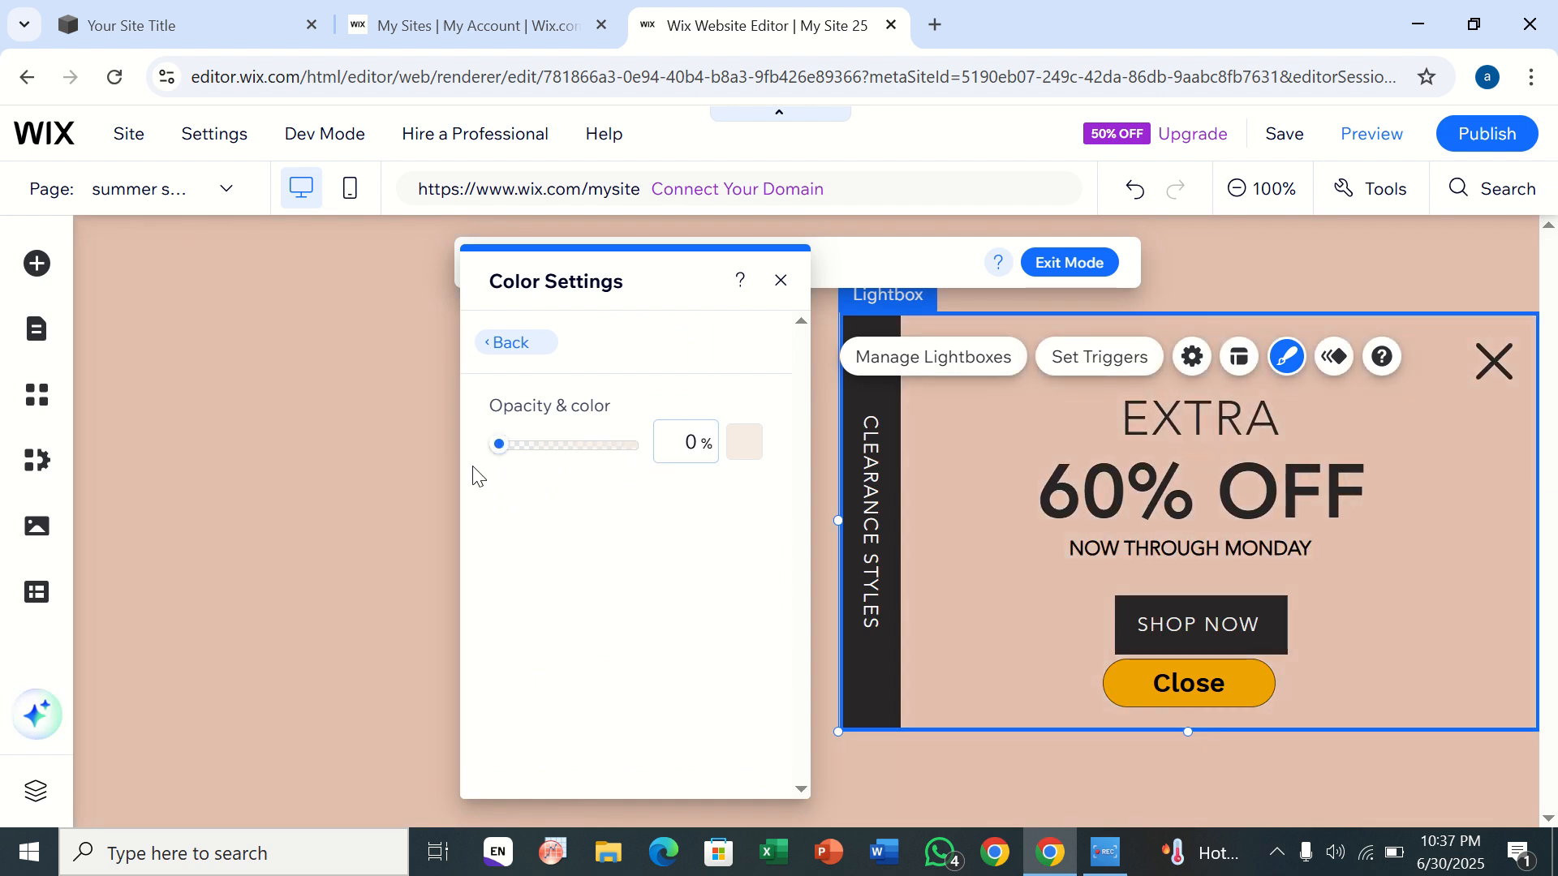
click(779, 280)
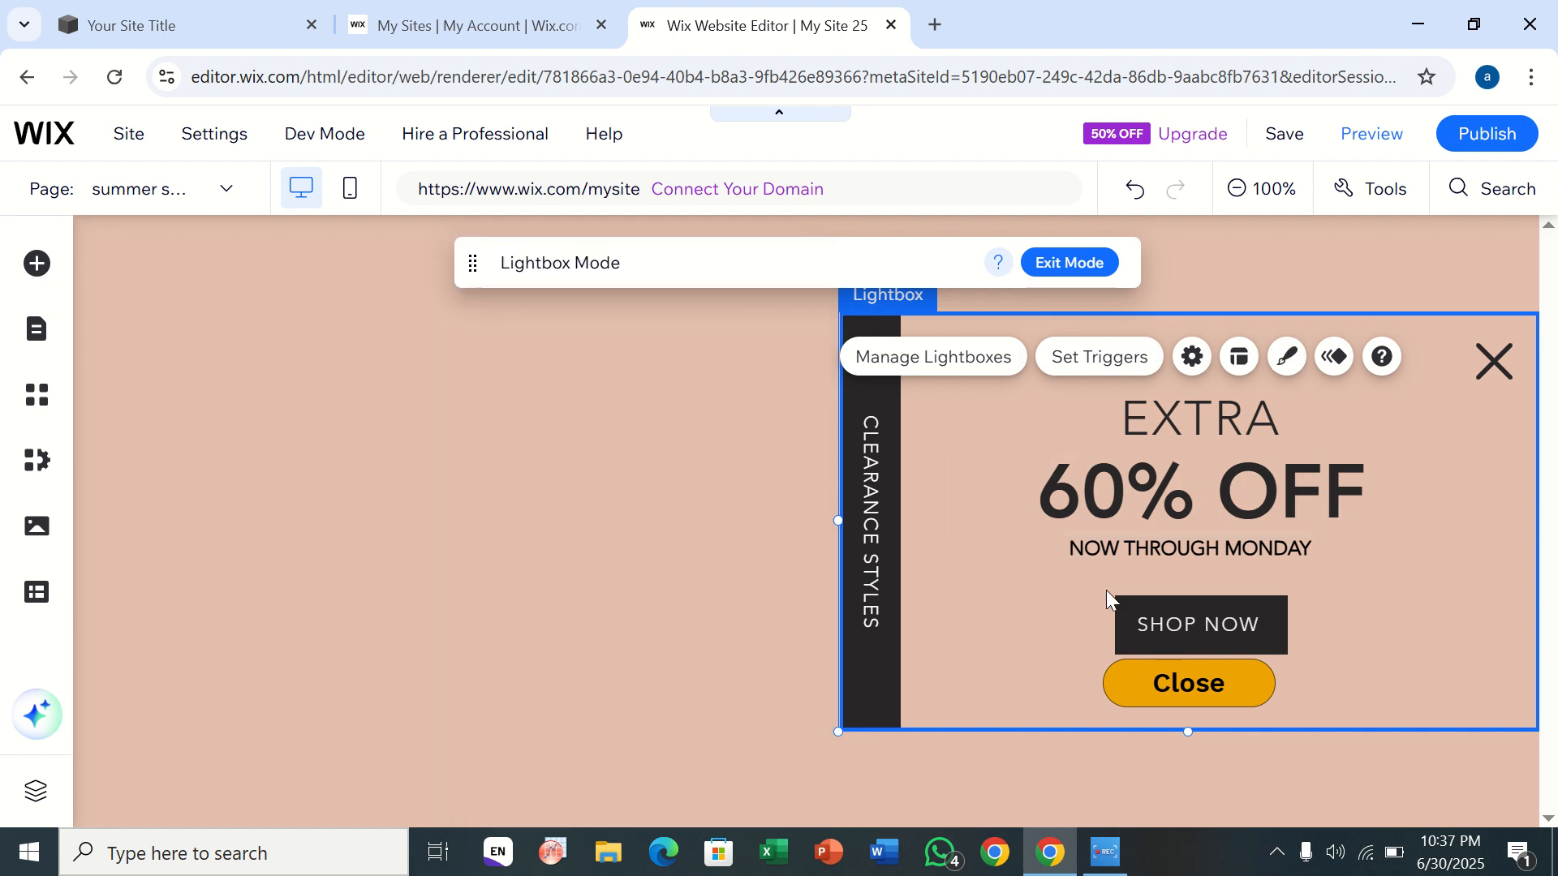
Step: Delete the "EXTRA", "60% OFF" and "NOW THROUGH MONDAY" texts from the lightbox
click(1179, 435)
key(Delete)
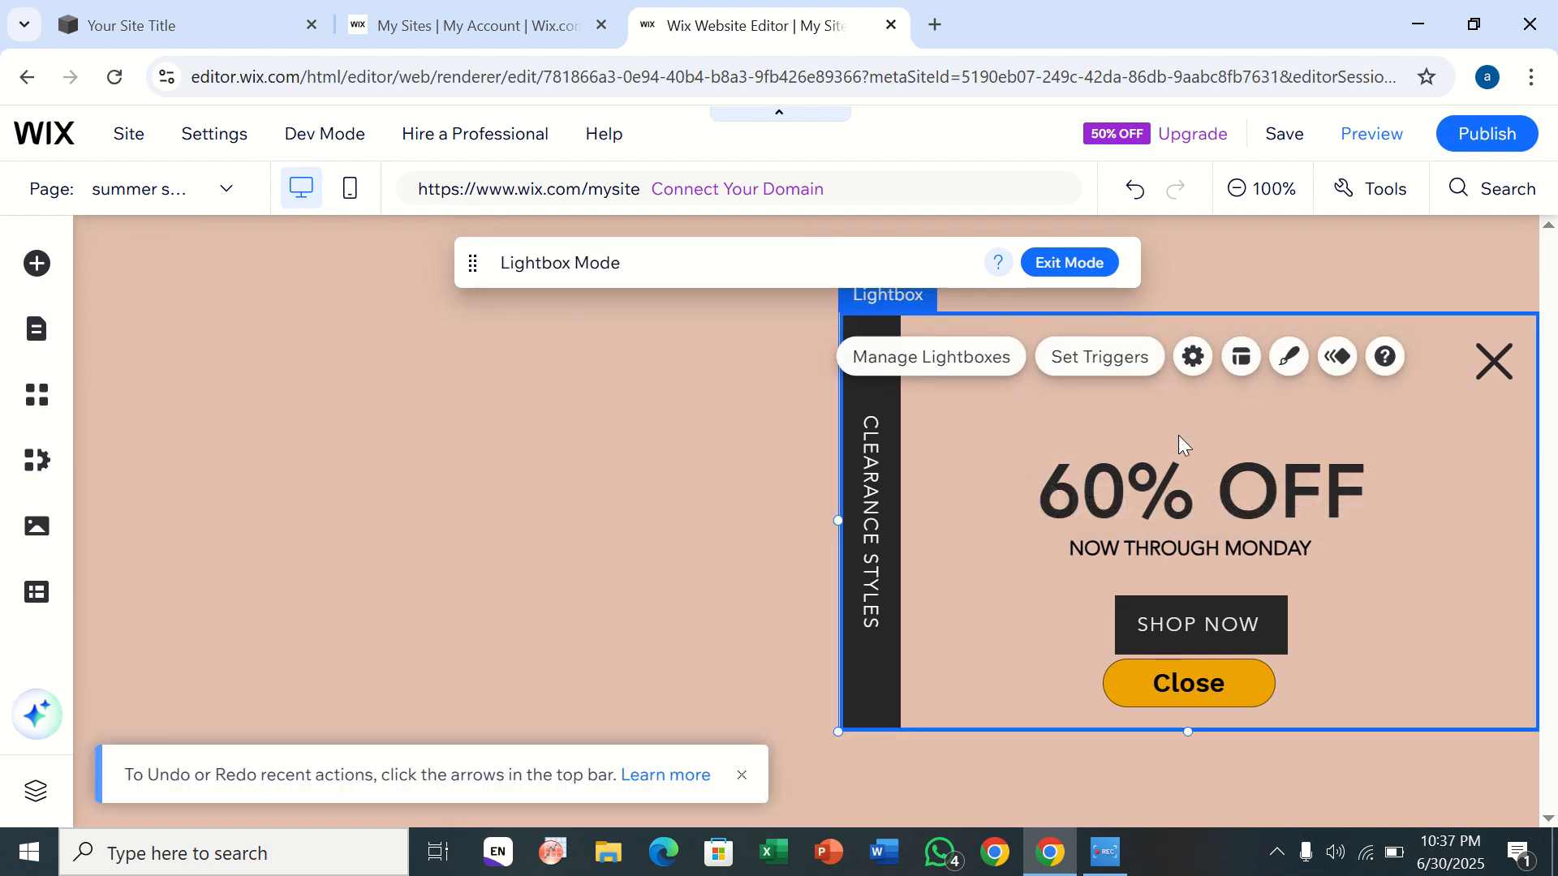
click(1177, 459)
key(Delete)
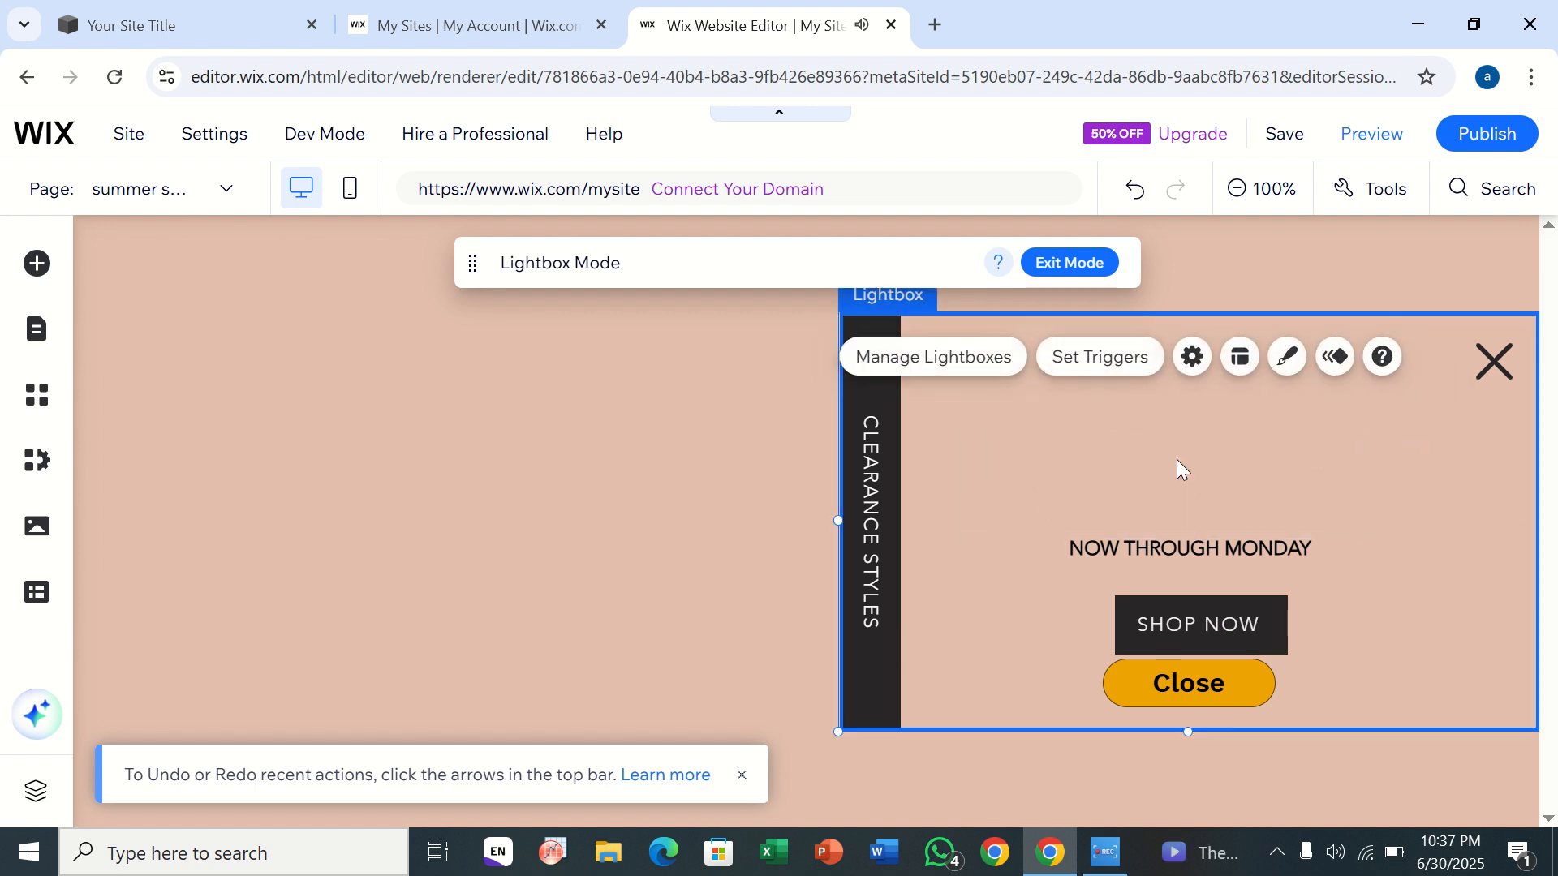
click(1140, 550)
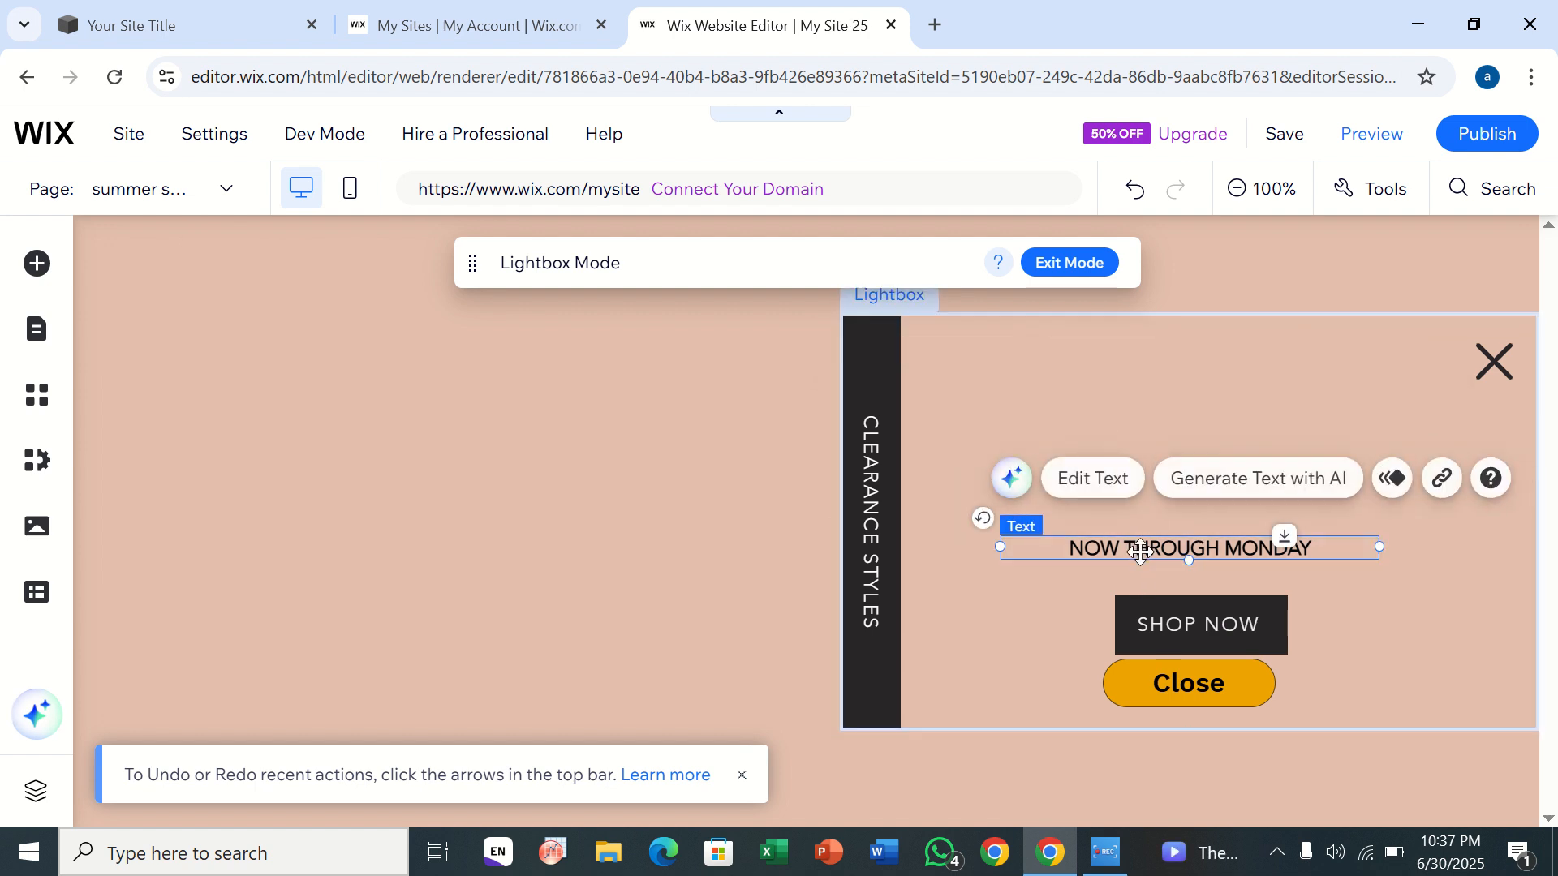
key(Delete)
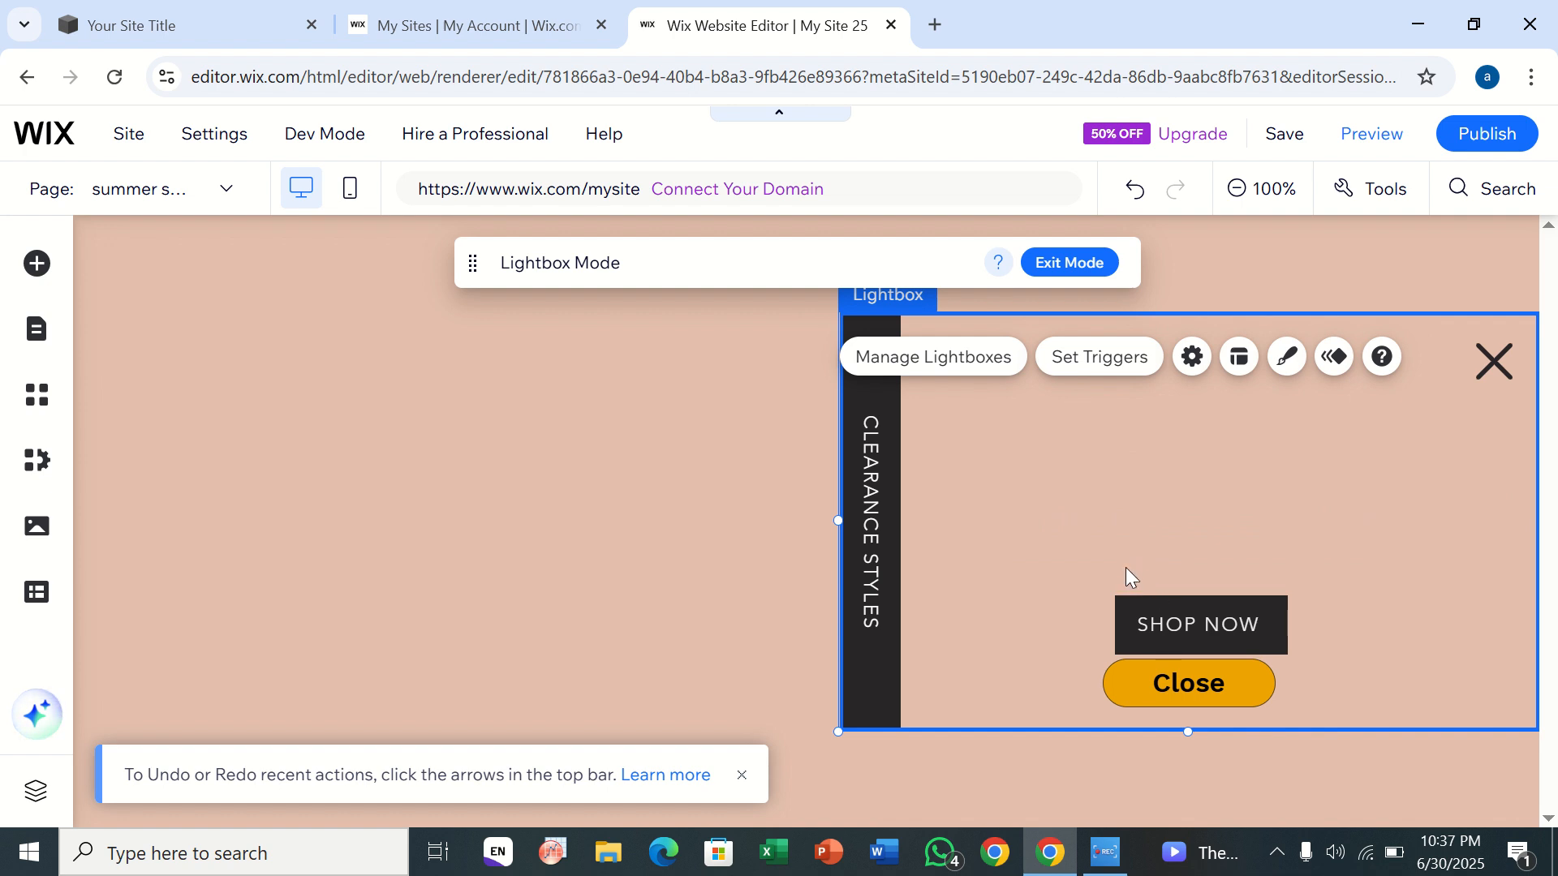
Step: Delete the dark container box behind the vertical "CLEARANCE STYLES" text
click(849, 500)
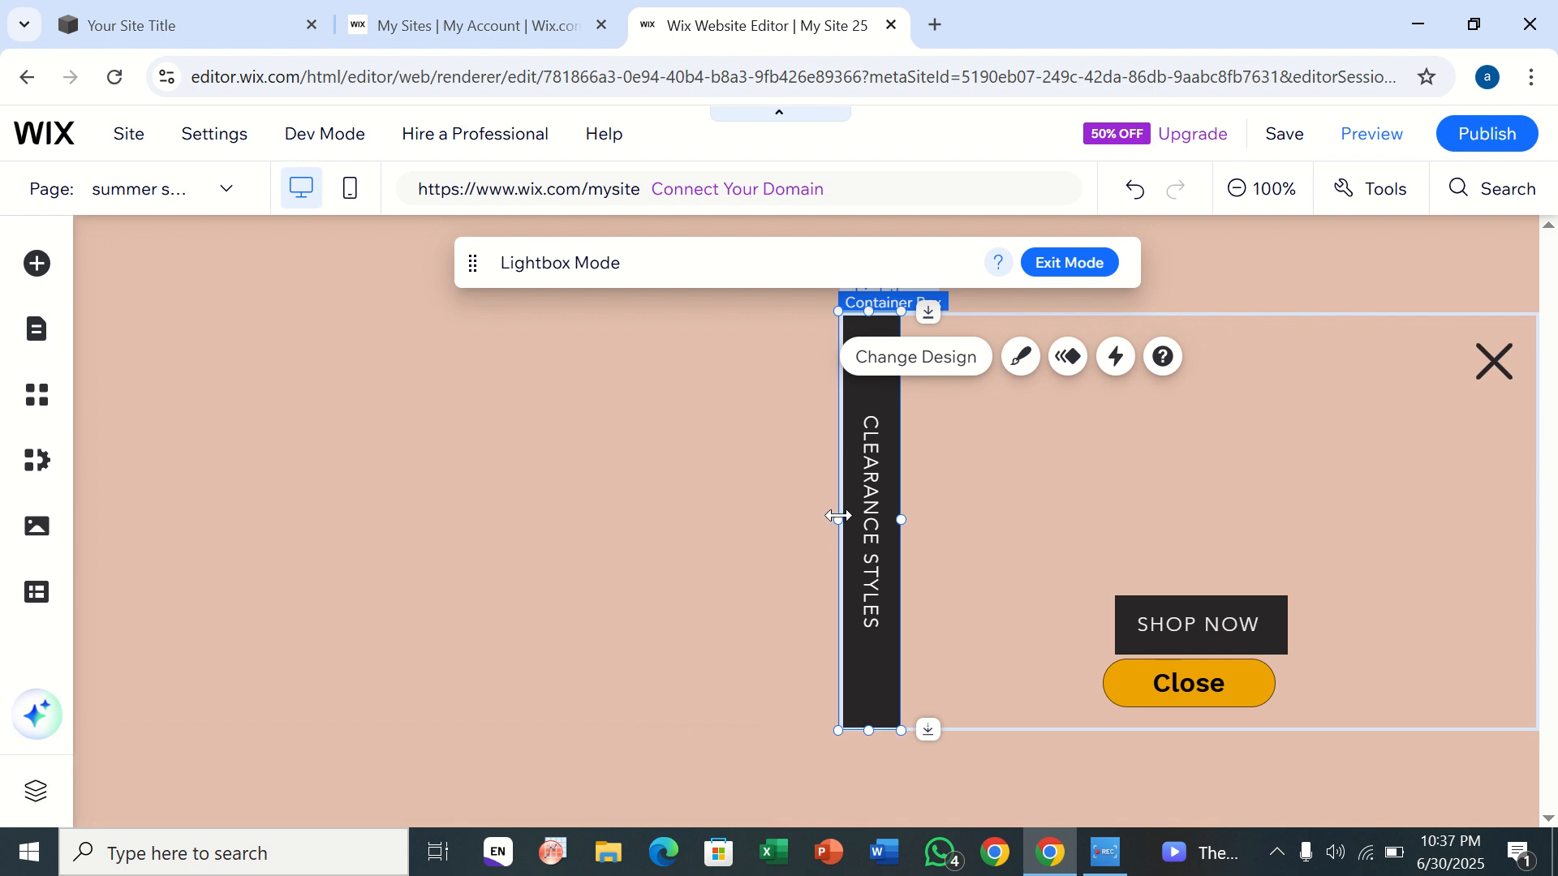
drag(837, 515, 85, 573)
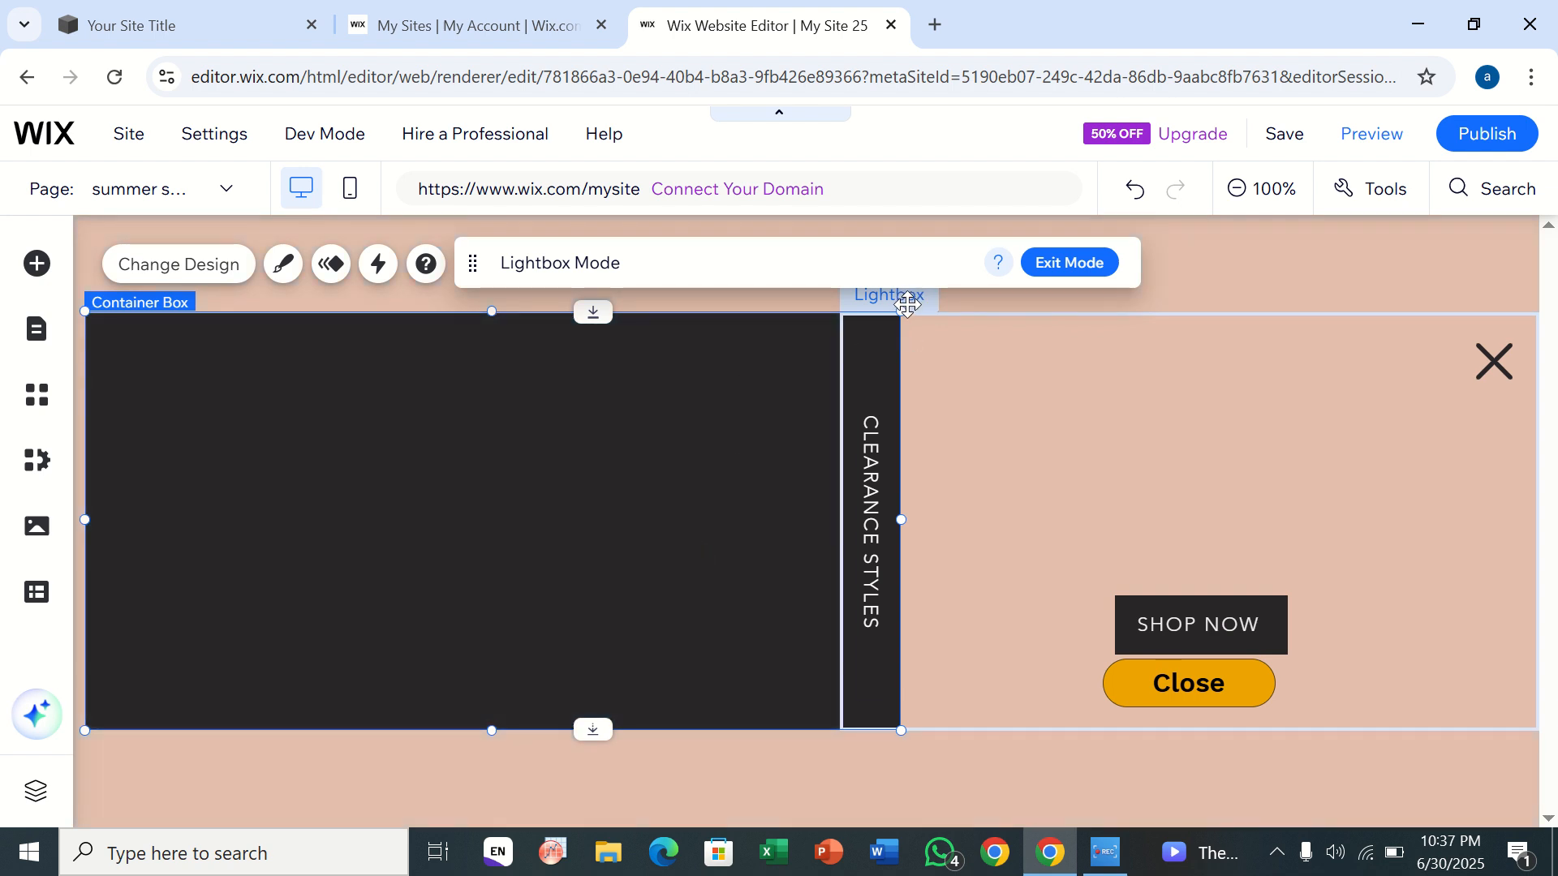
drag(901, 311, 892, 273)
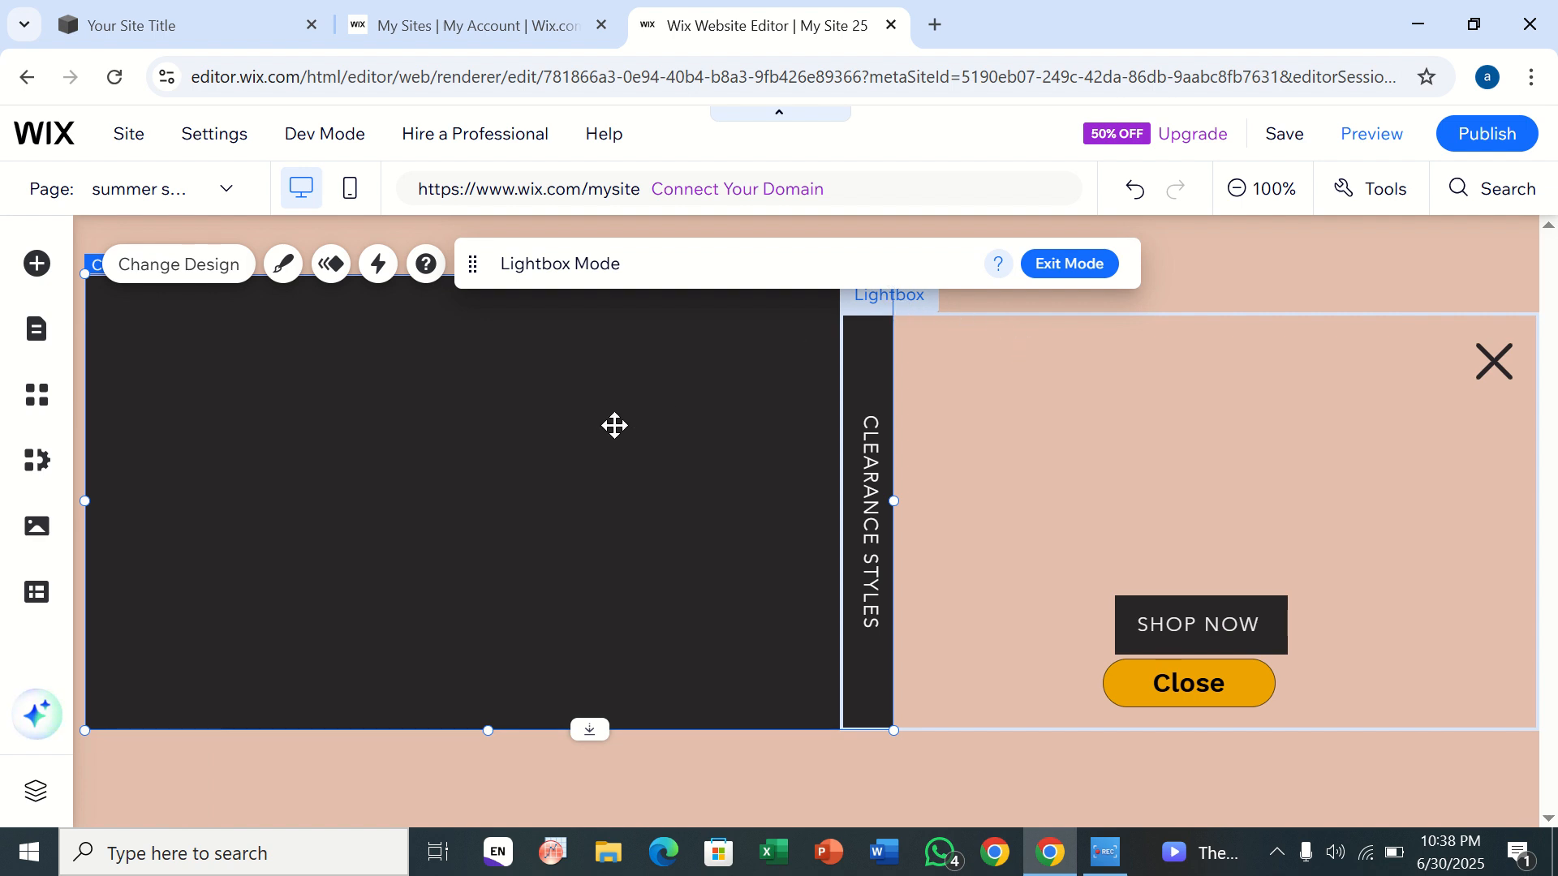
key(Delete)
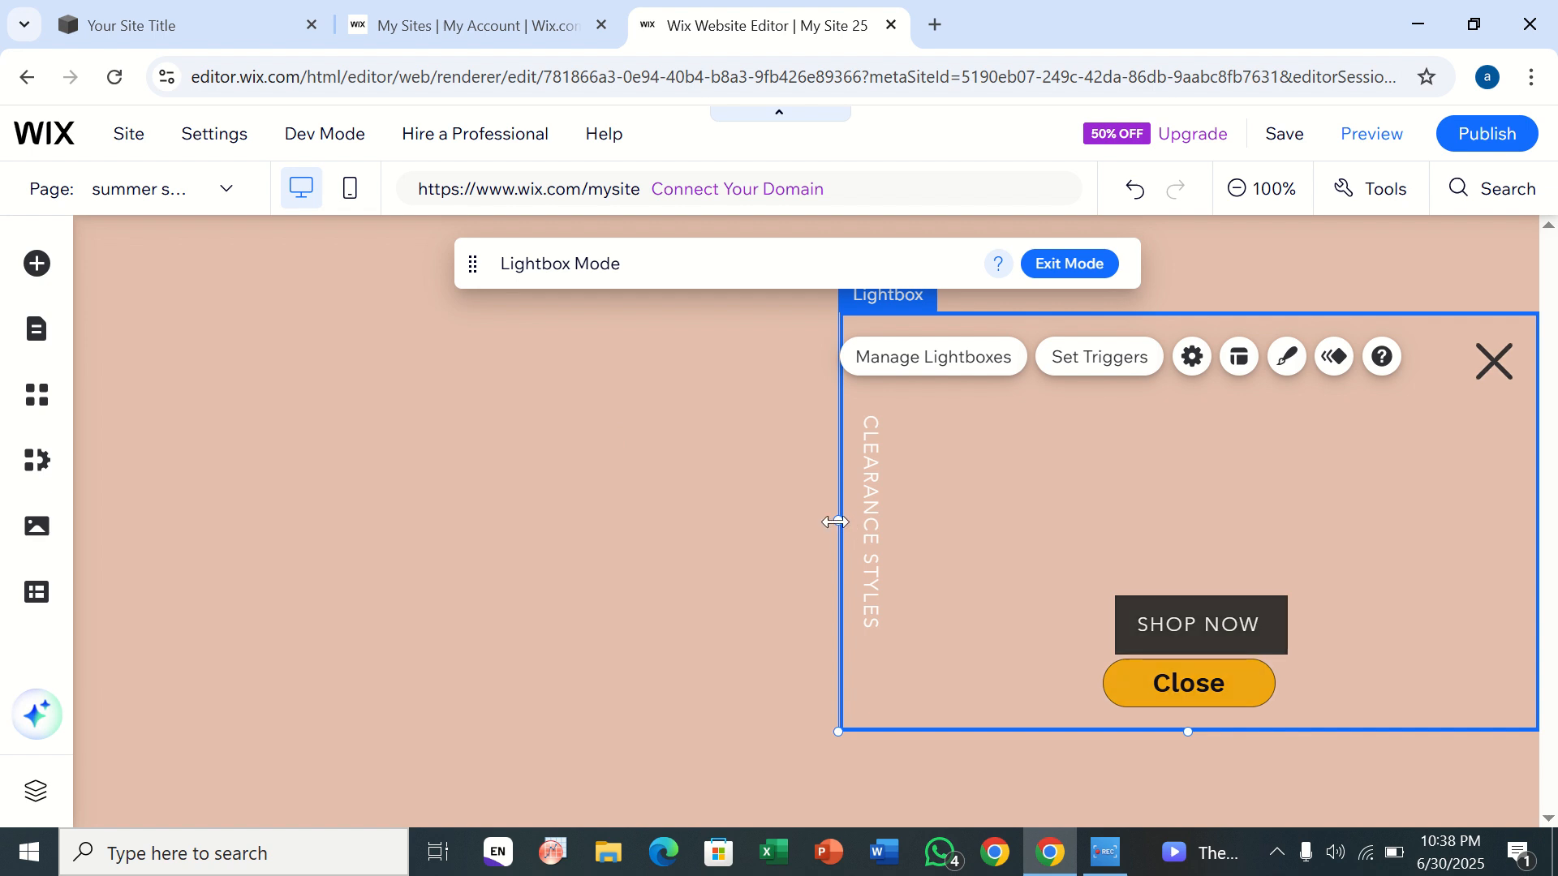
Step: Enlarge the lightbox in width and height until it fills the visible editor canvas
drag(513, 621, 308, 627)
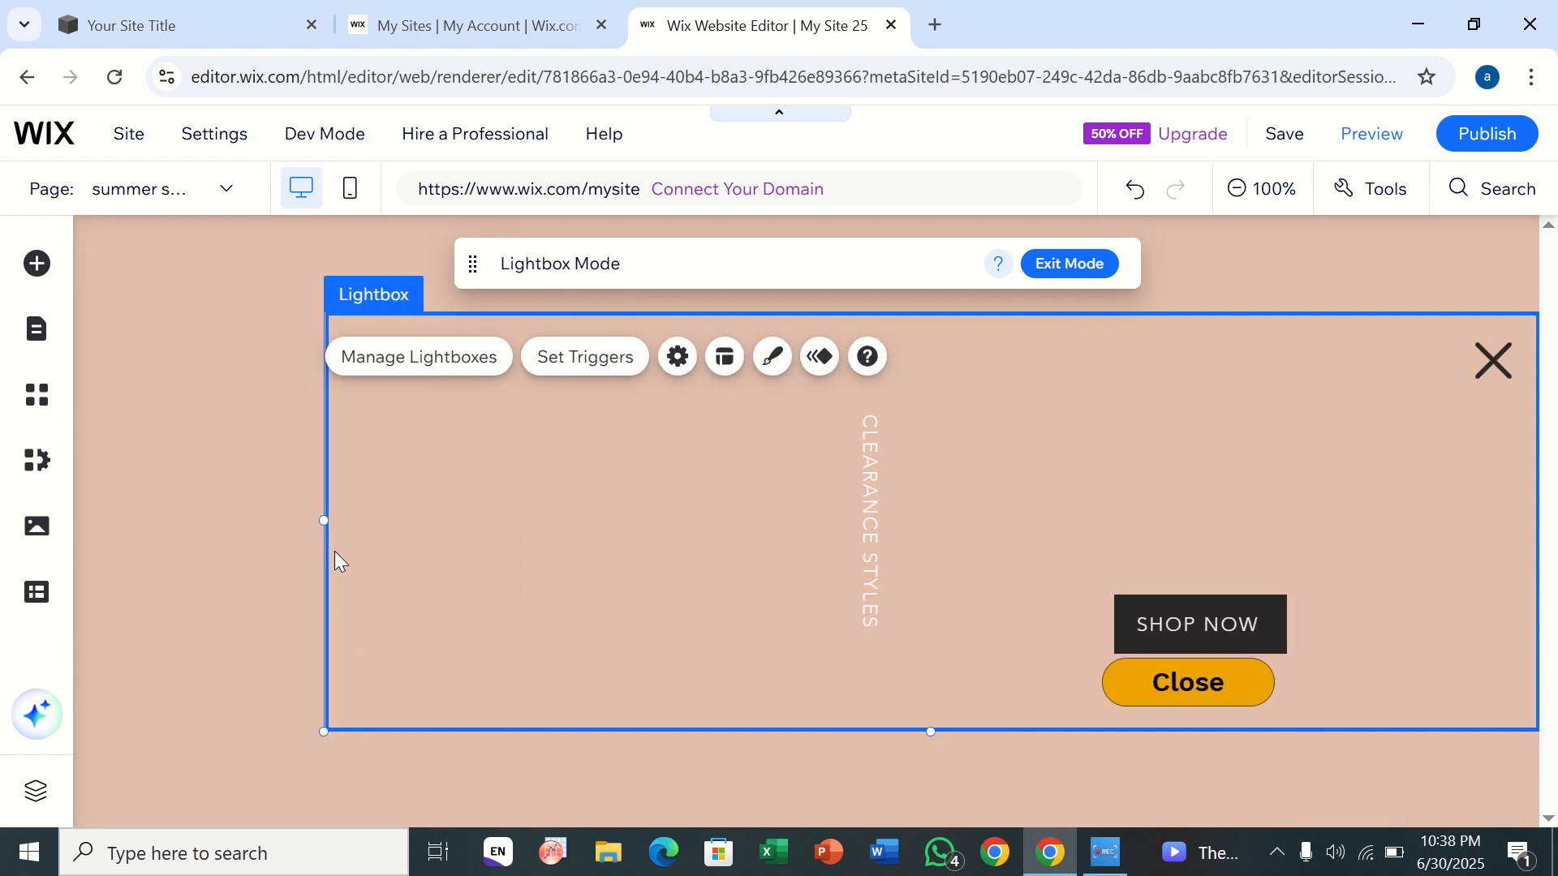
drag(320, 529, 135, 522)
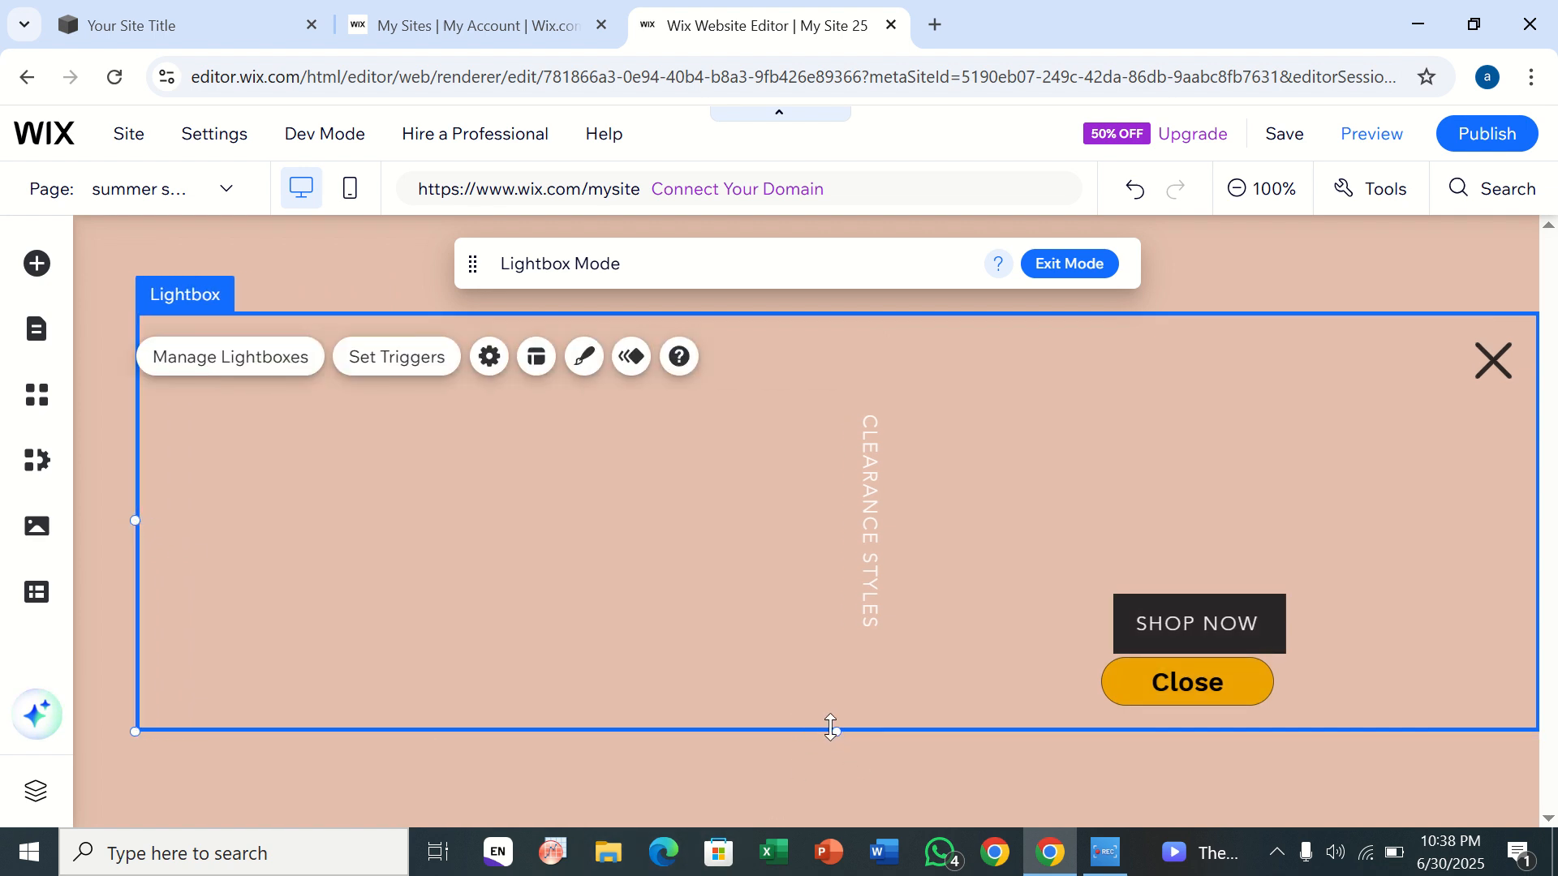
drag(833, 731, 824, 825)
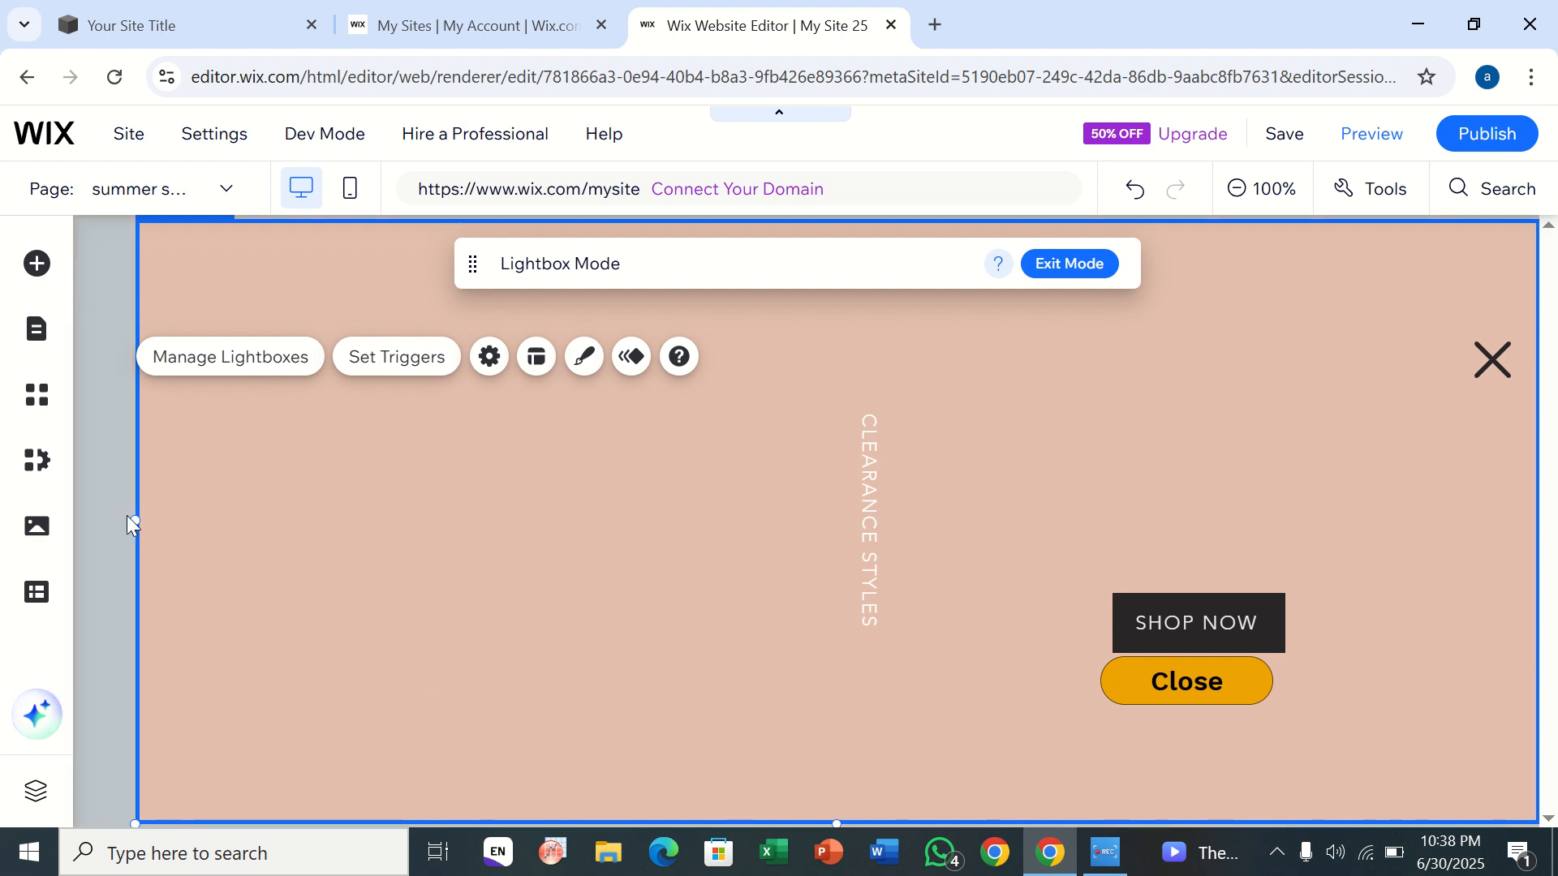
drag(137, 519, 76, 536)
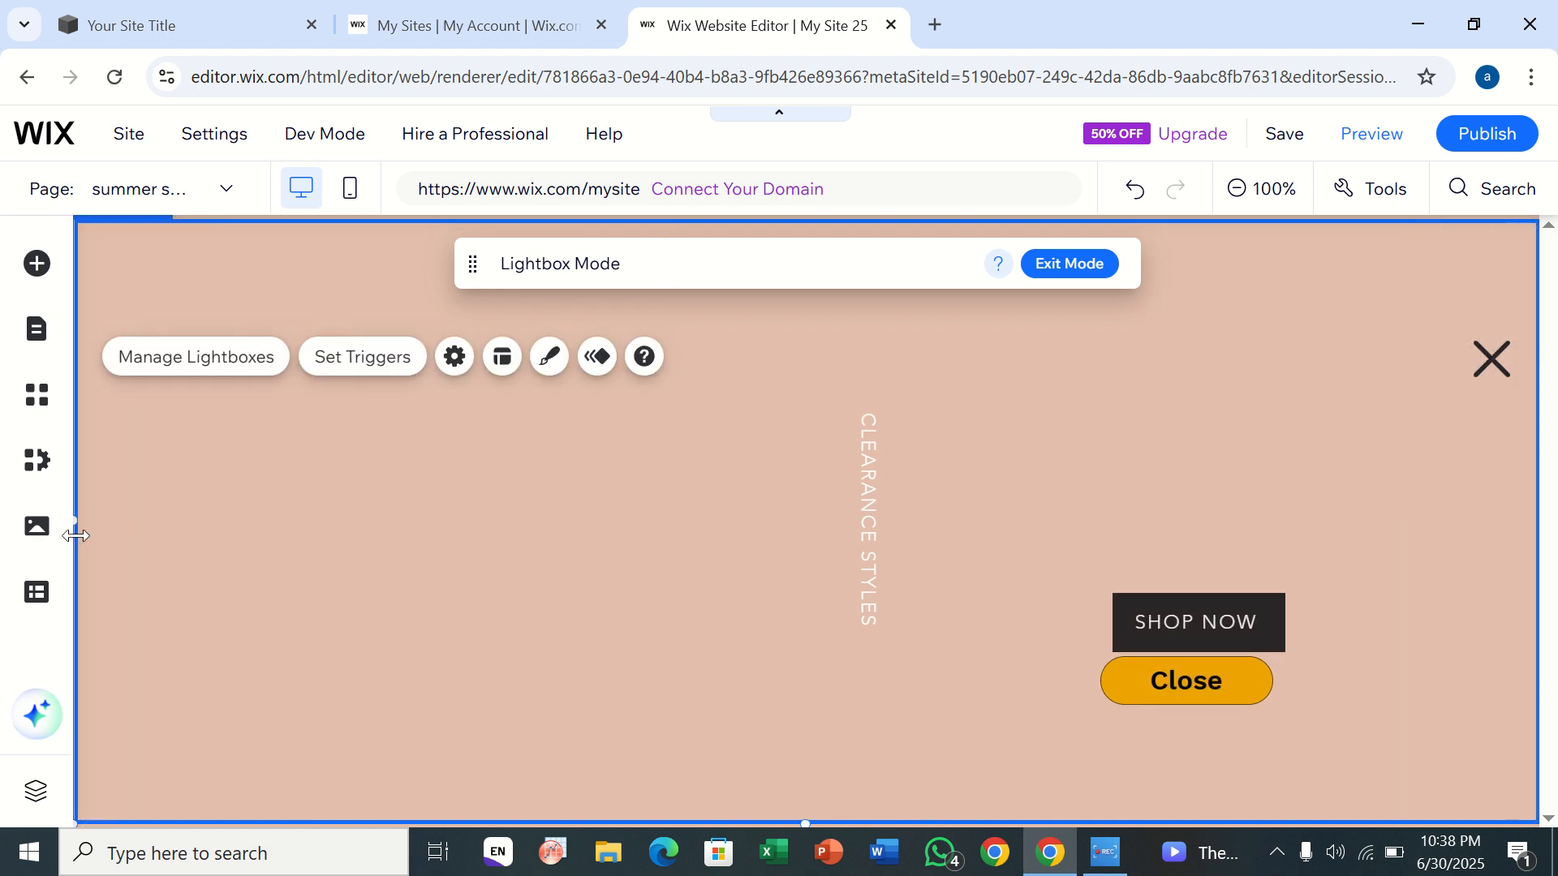
Step: Delete the vertical "CLEARANCE STYLES" text, the "SHOP NOW" button, the X close icon and the yellow "Close" button from the lightbox
click(867, 475)
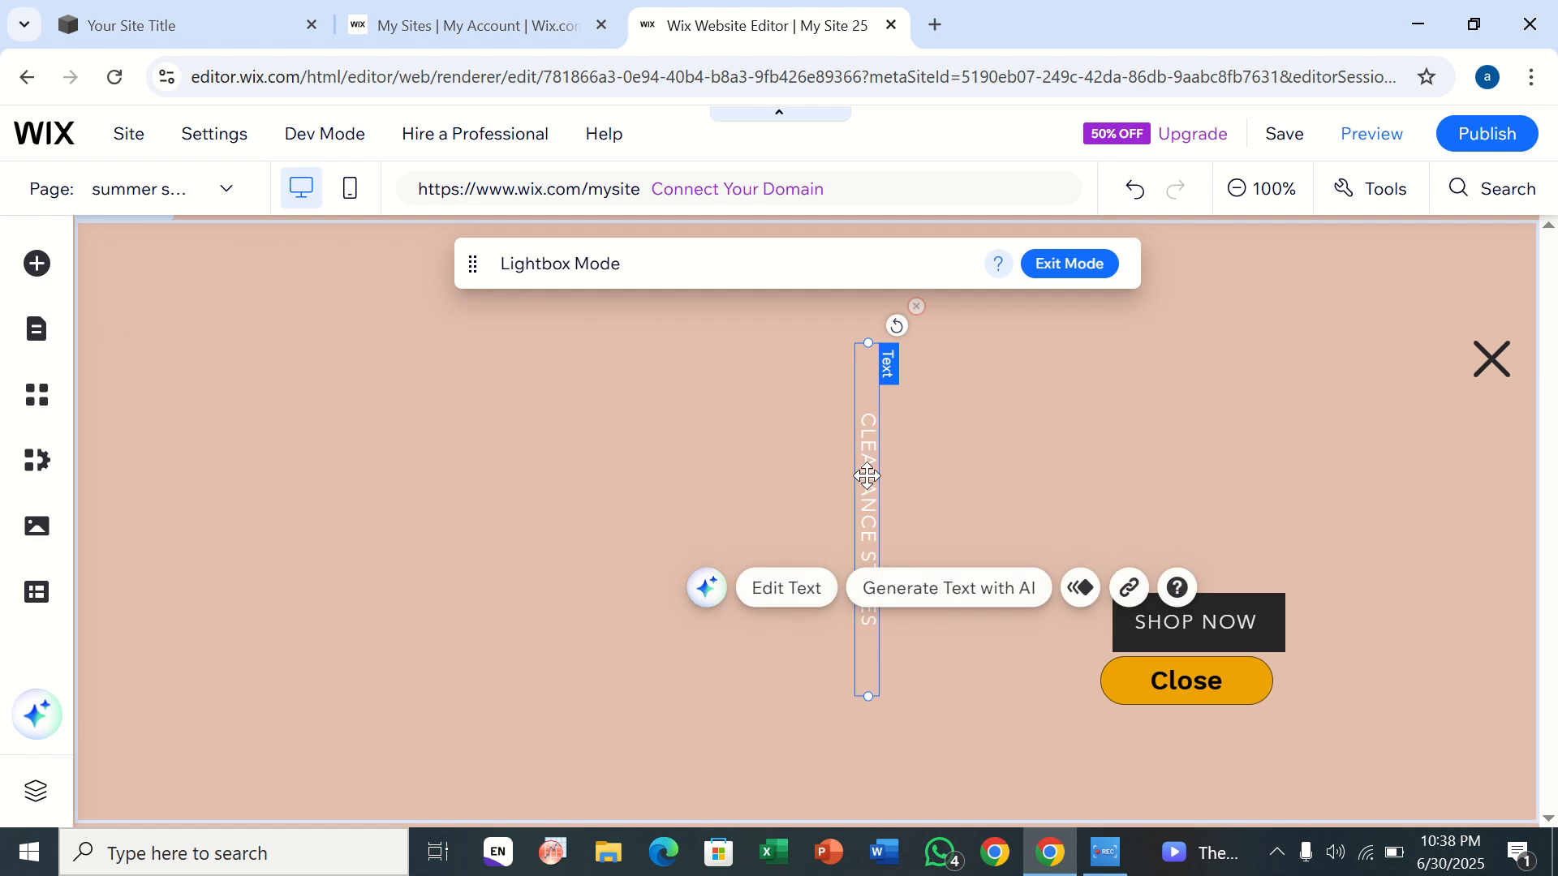
key(Delete)
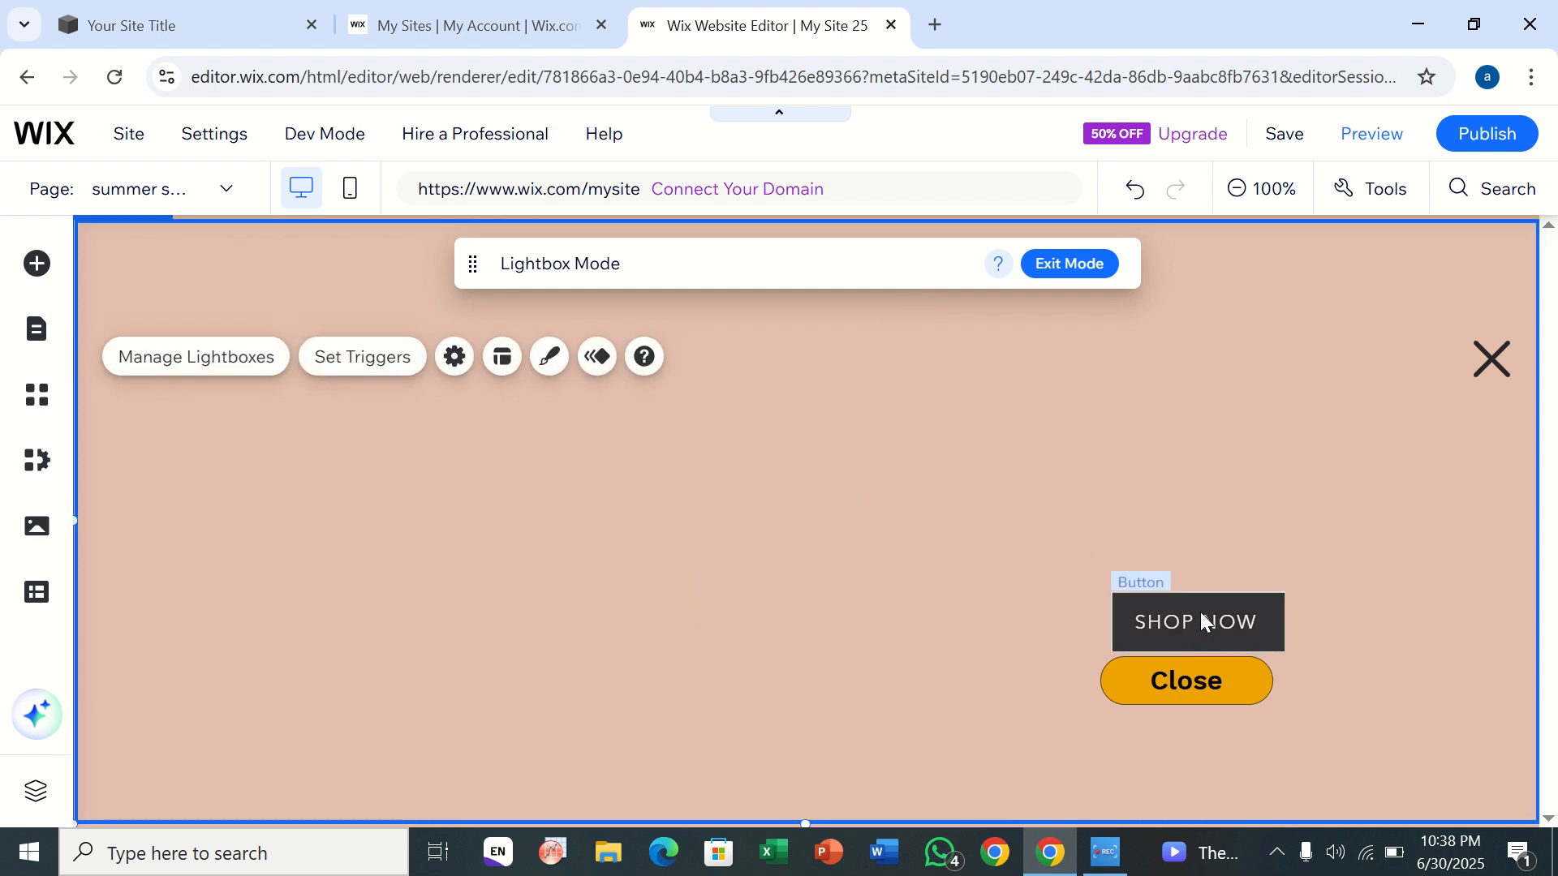
click(1200, 612)
key(Delete)
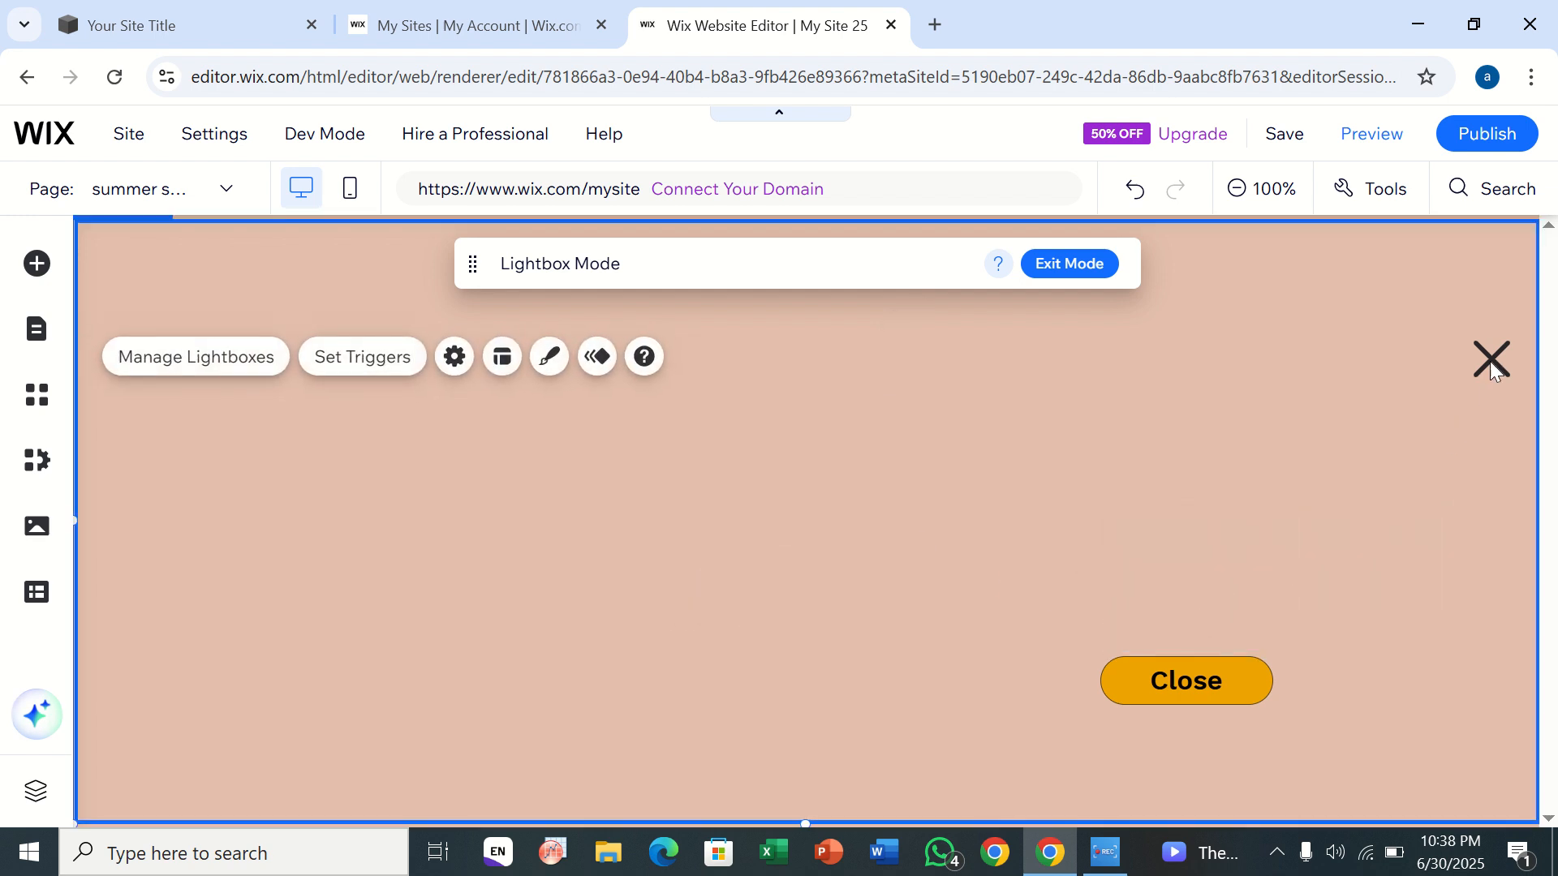
click(1487, 352)
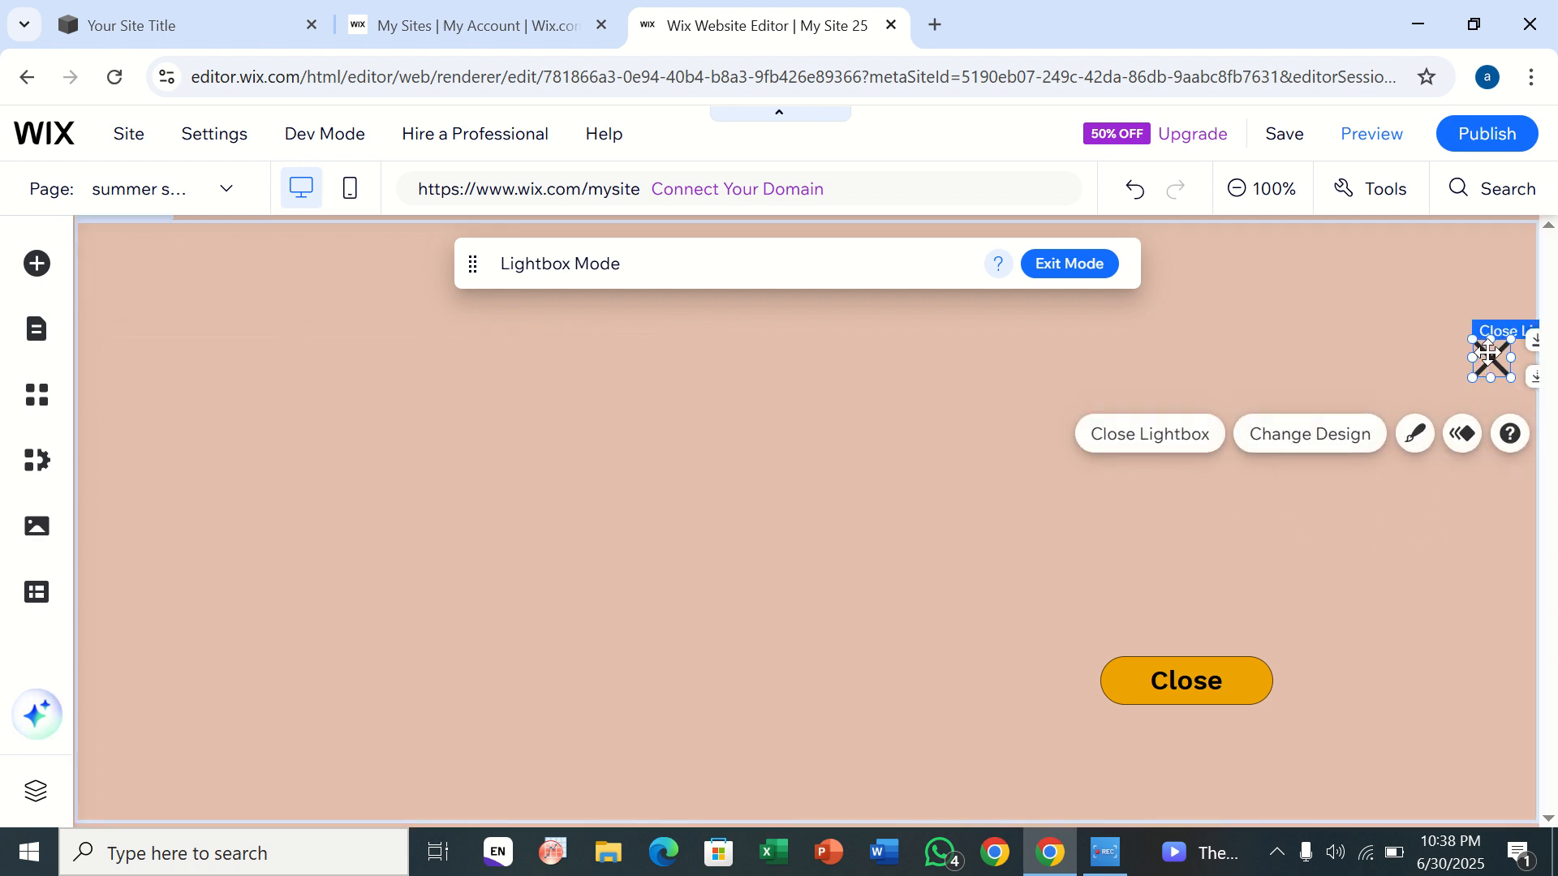
key(Delete)
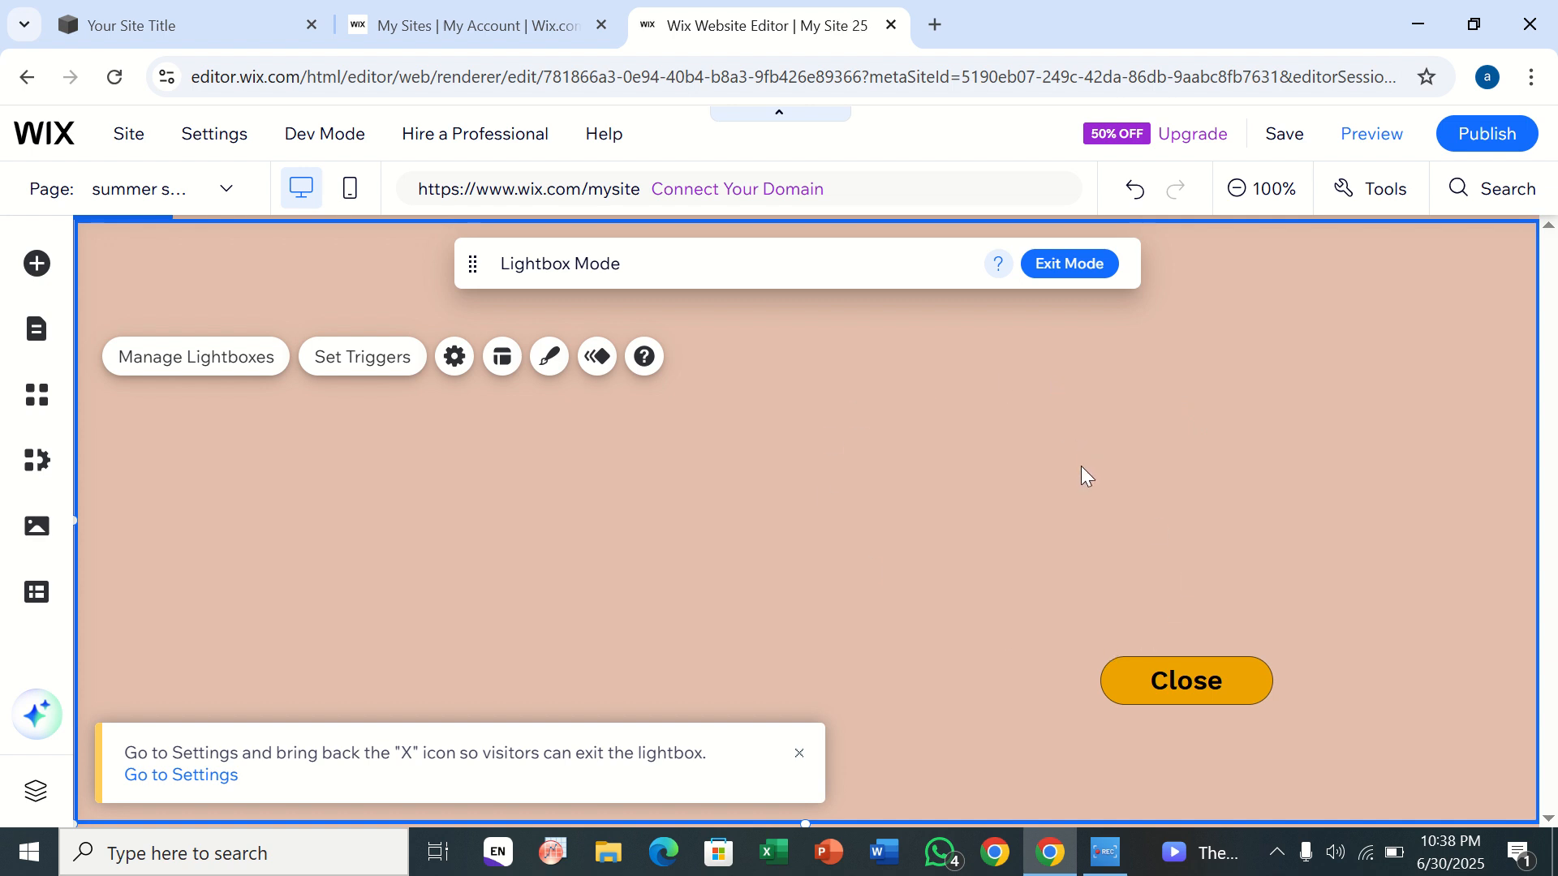
click(1184, 670)
key(Delete)
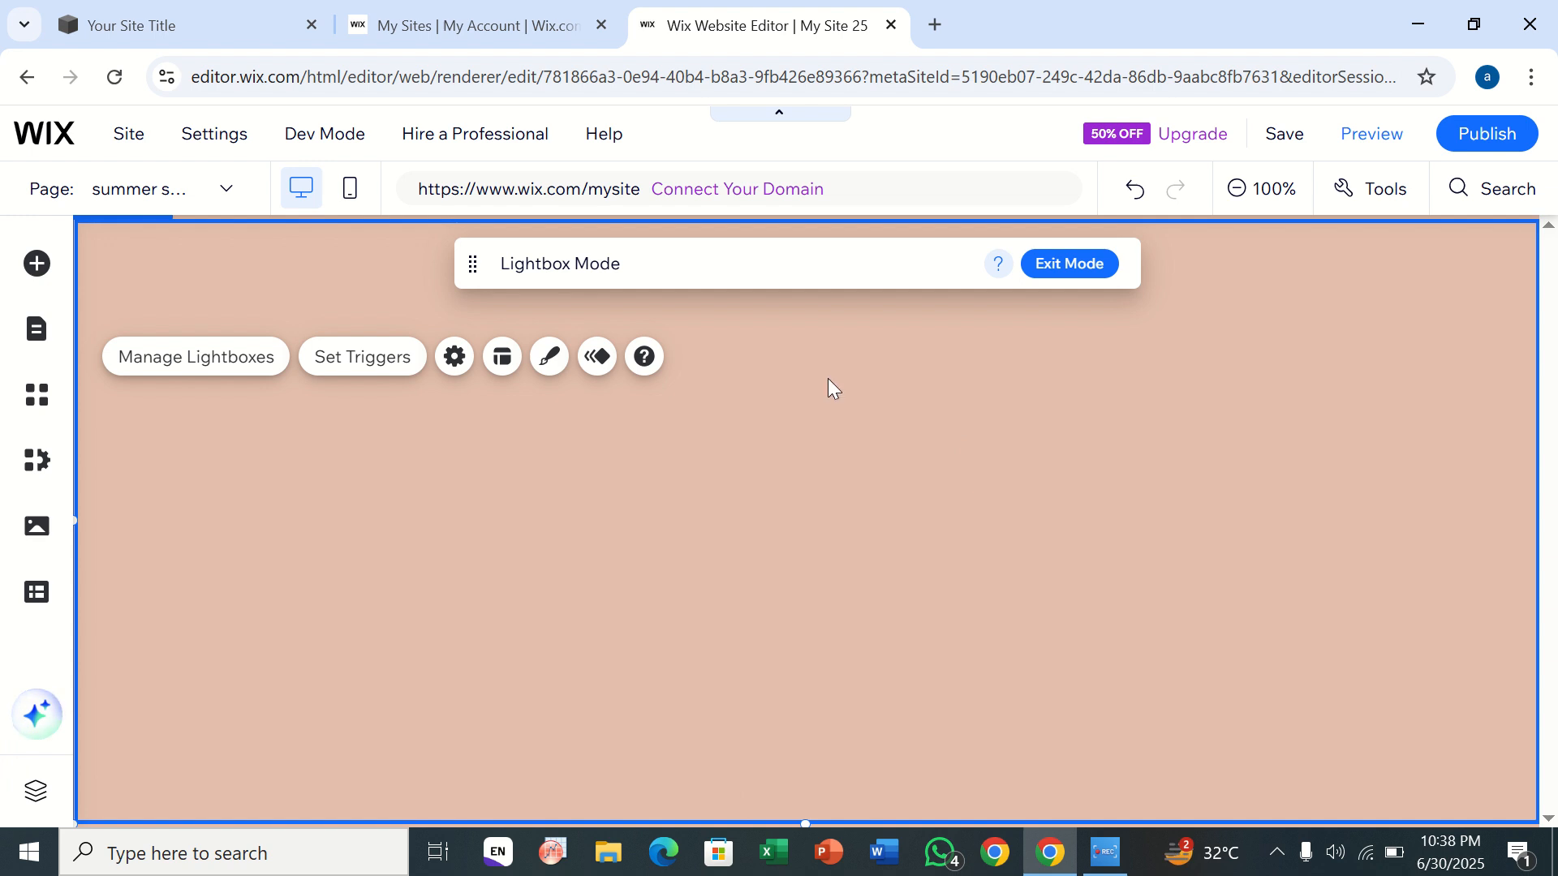
Step: Add the vertical menu with orange-outlined items from the Menu & Anchor elements to the empty lightbox
click(36, 266)
click(122, 768)
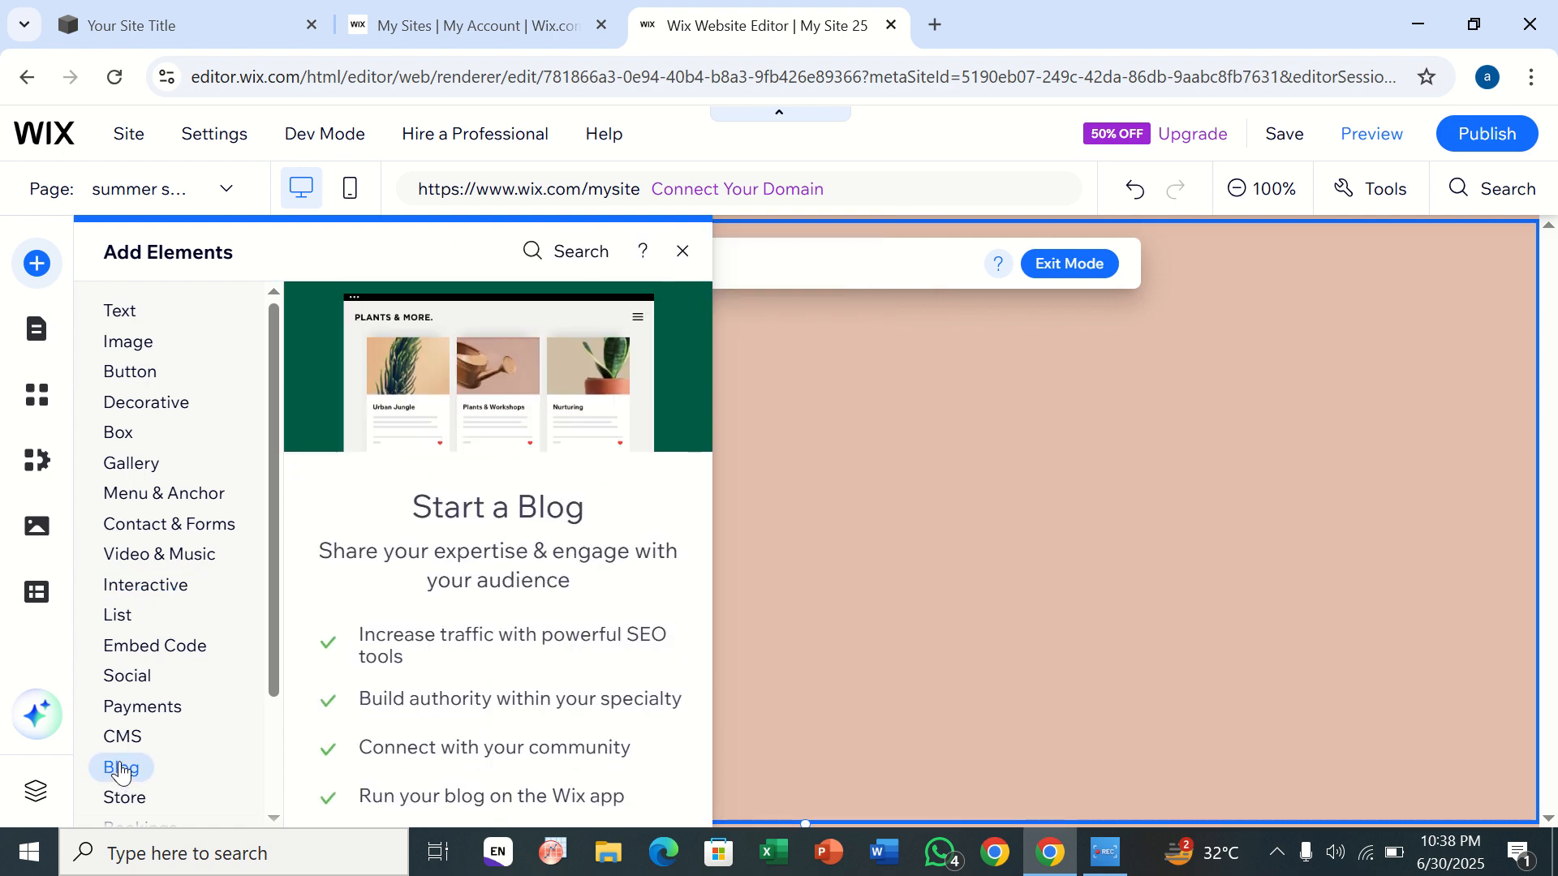
mouse_move(129, 617)
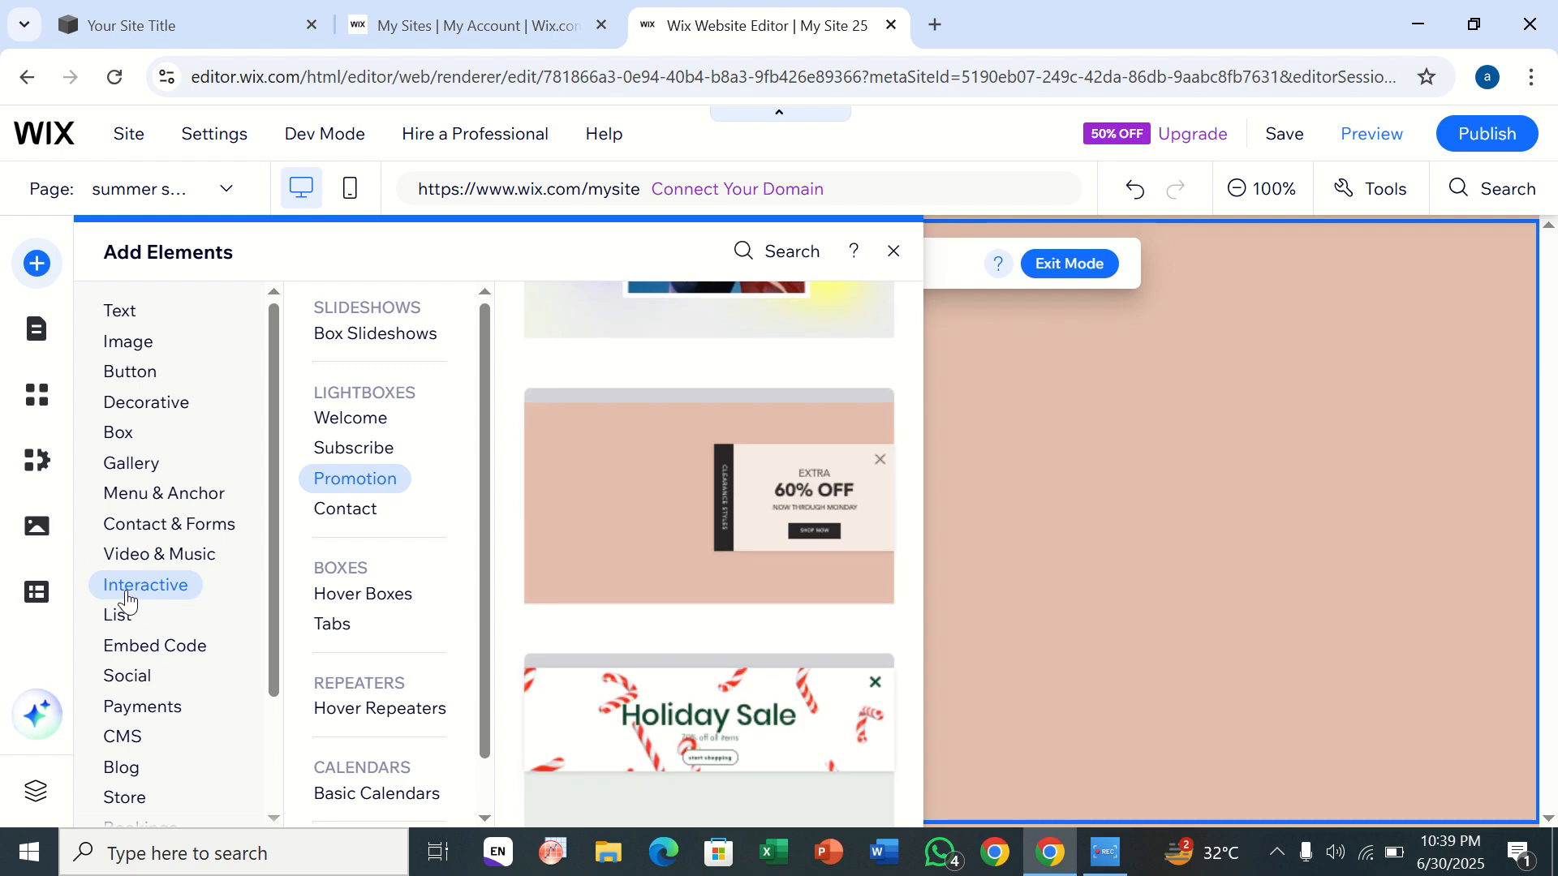
mouse_move(124, 767)
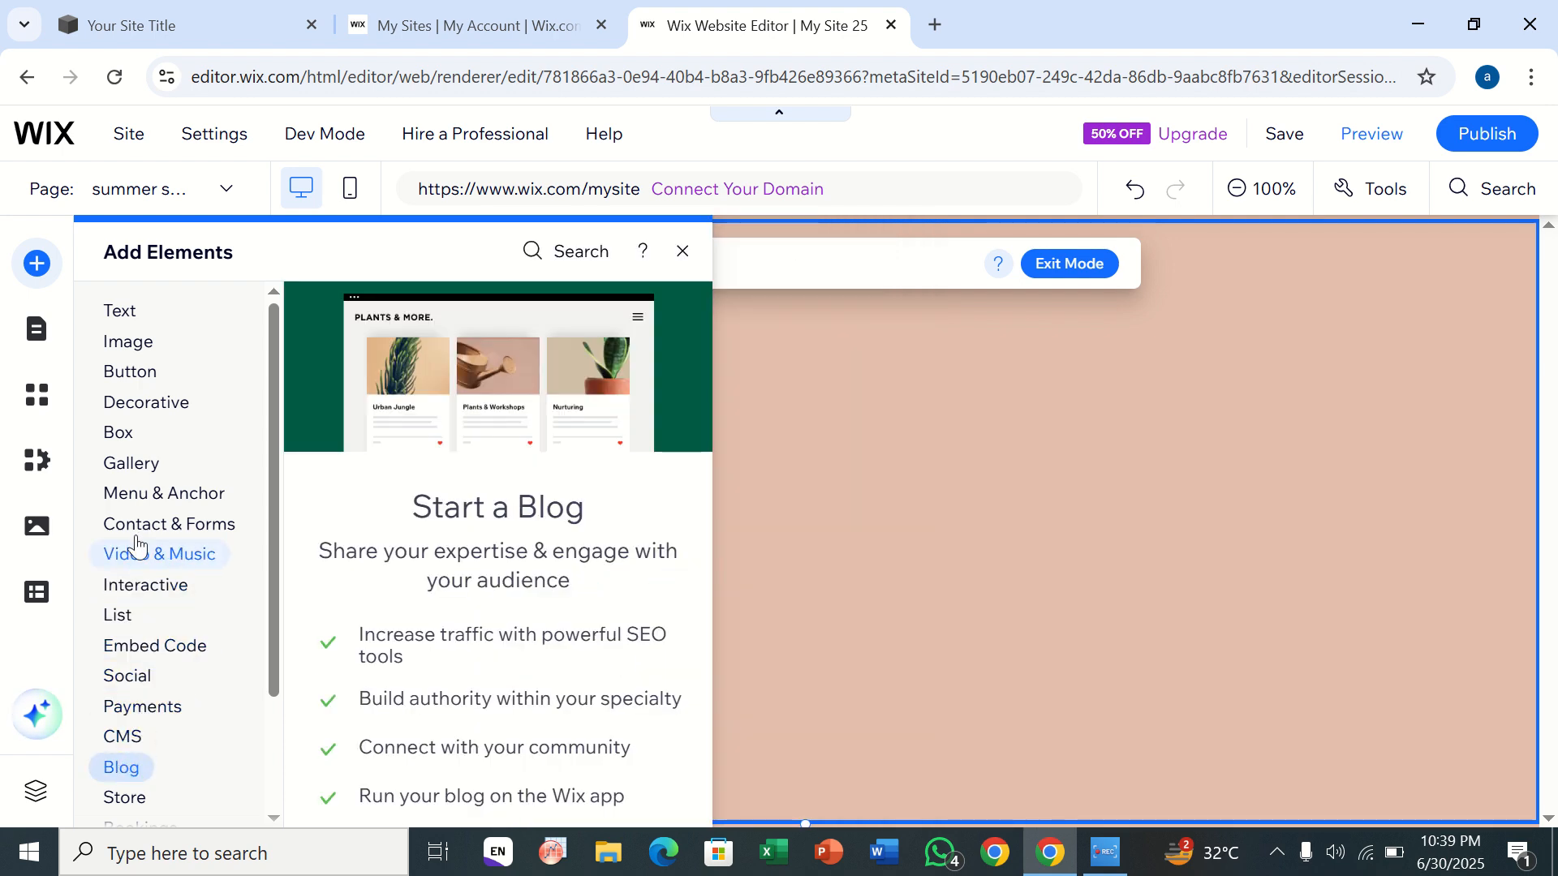
mouse_move(144, 443)
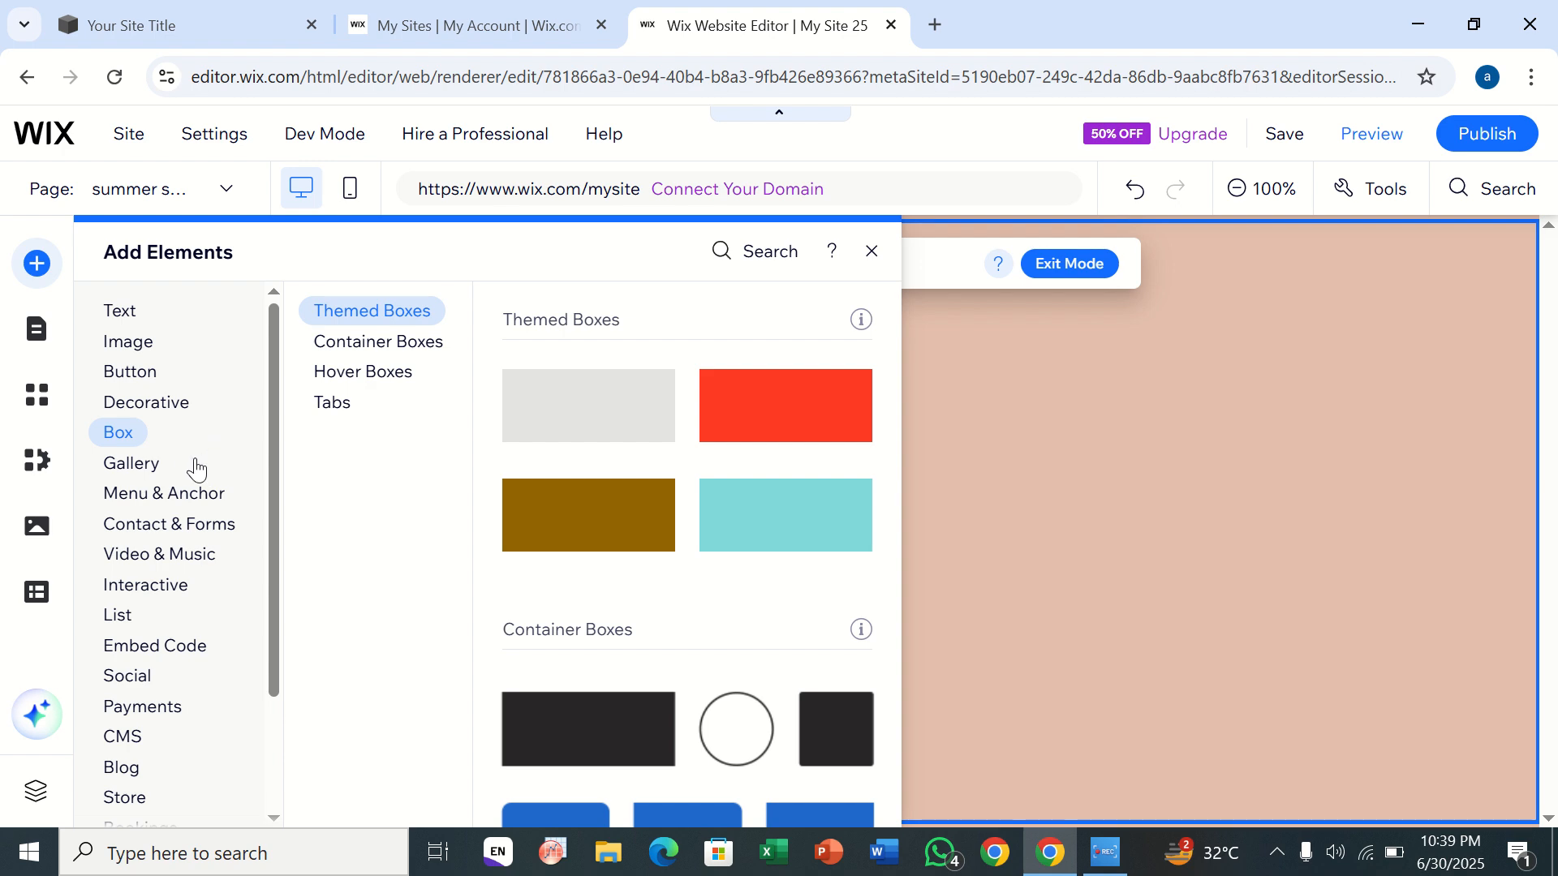
mouse_move(159, 503)
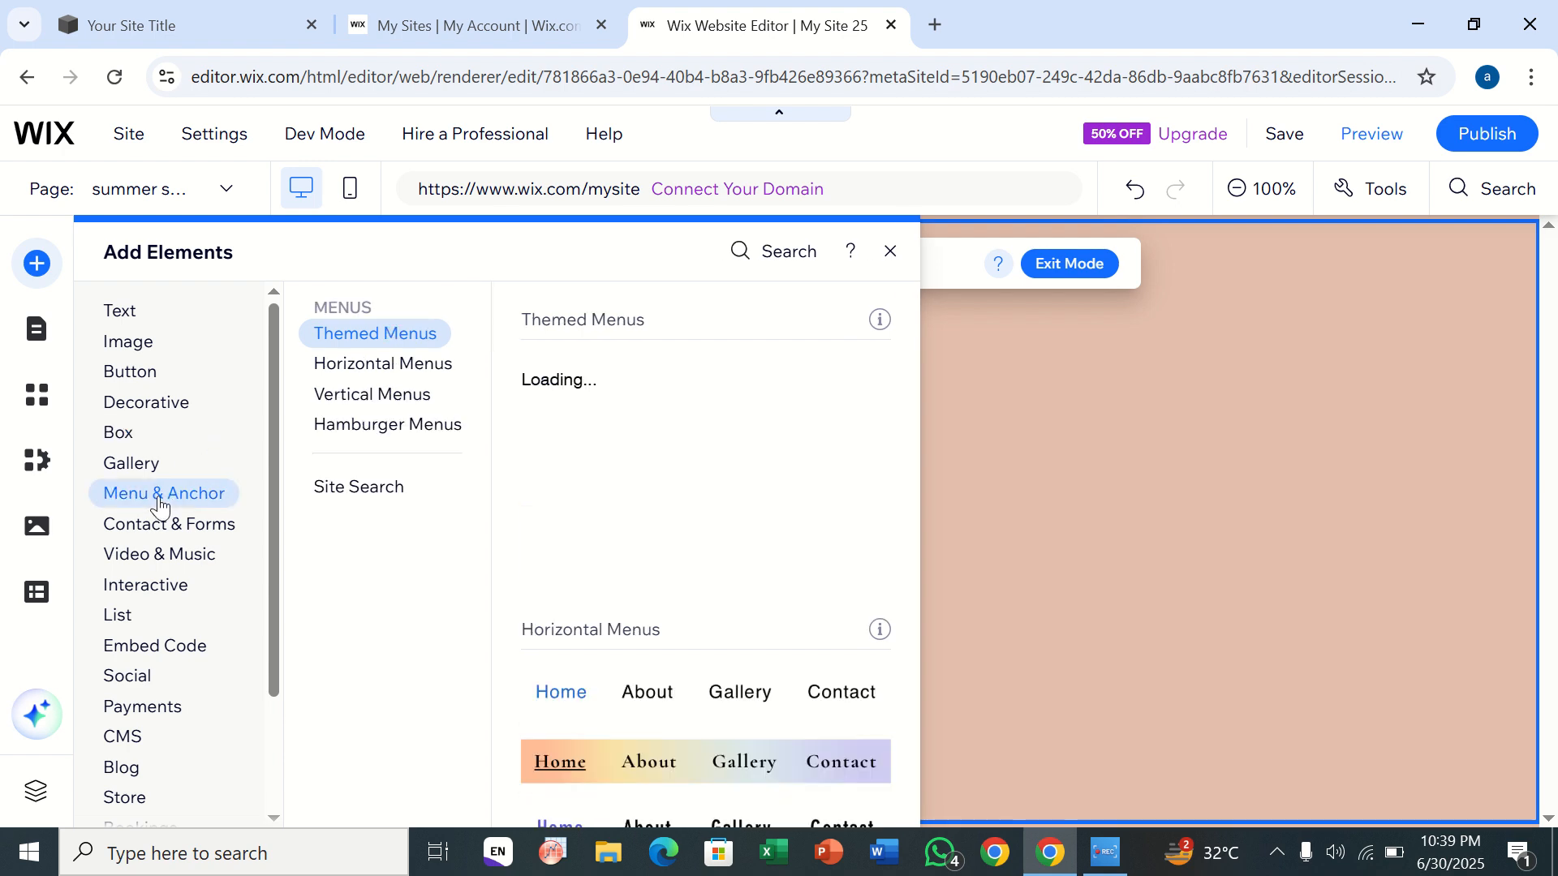
click(369, 396)
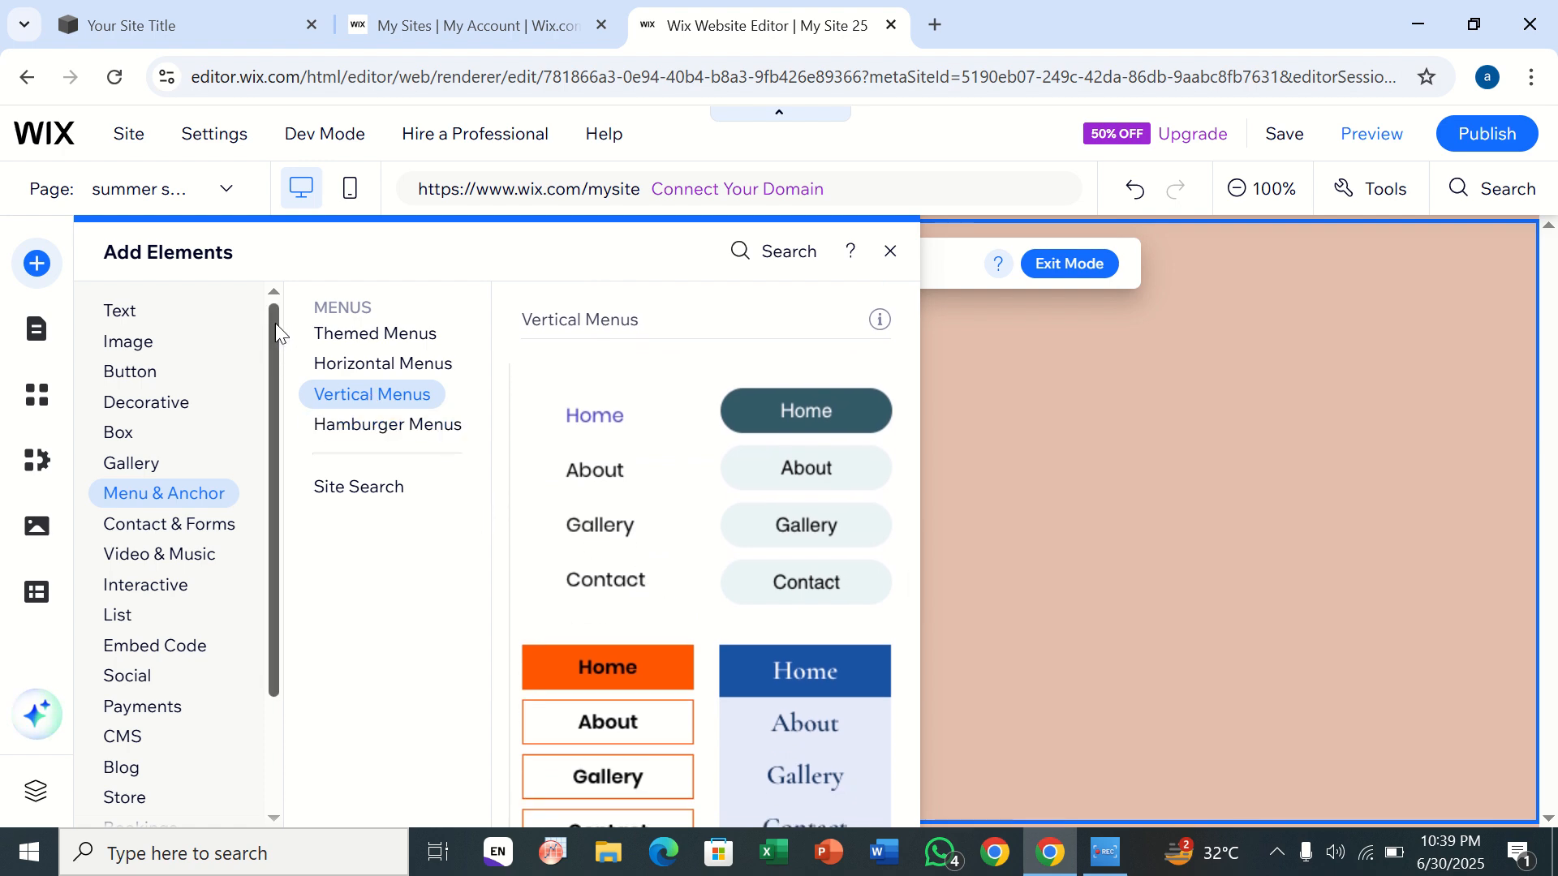
click(337, 366)
click(339, 341)
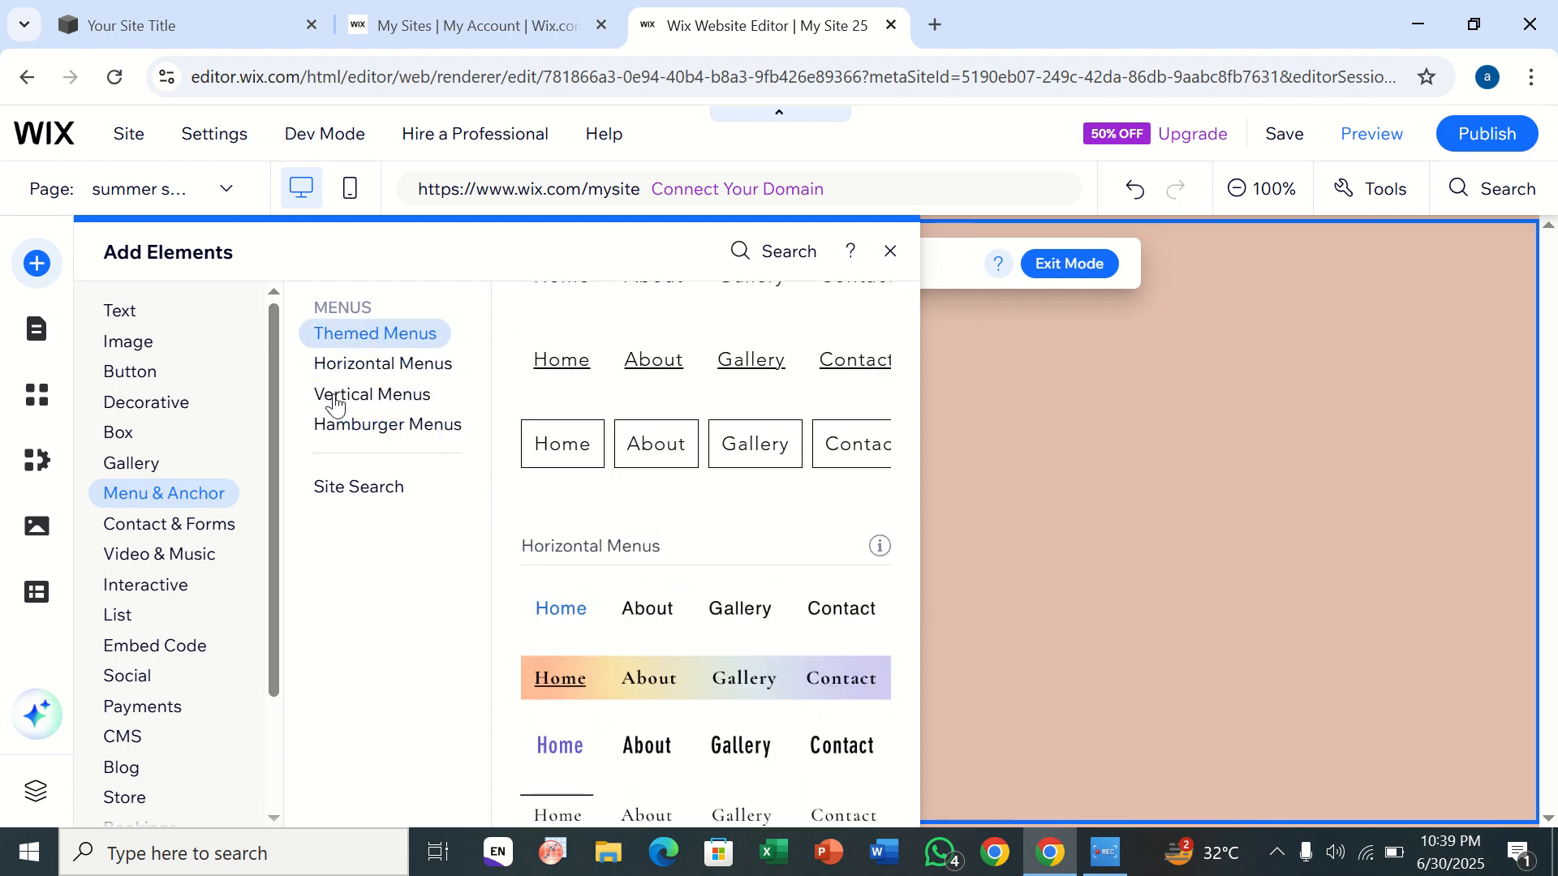
click(357, 495)
click(358, 410)
click(351, 426)
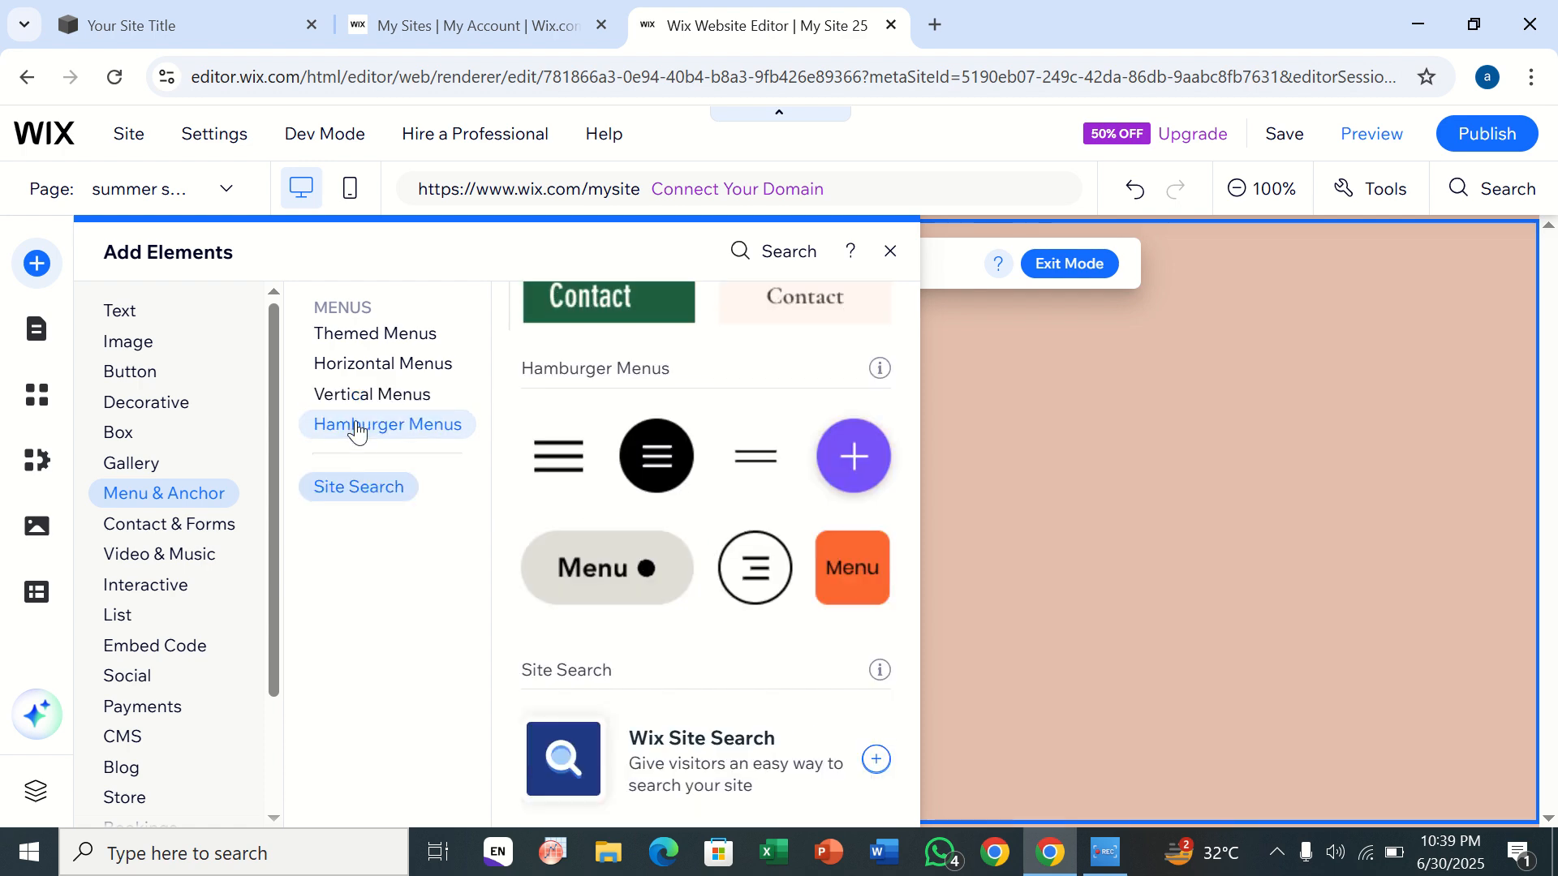
click(360, 412)
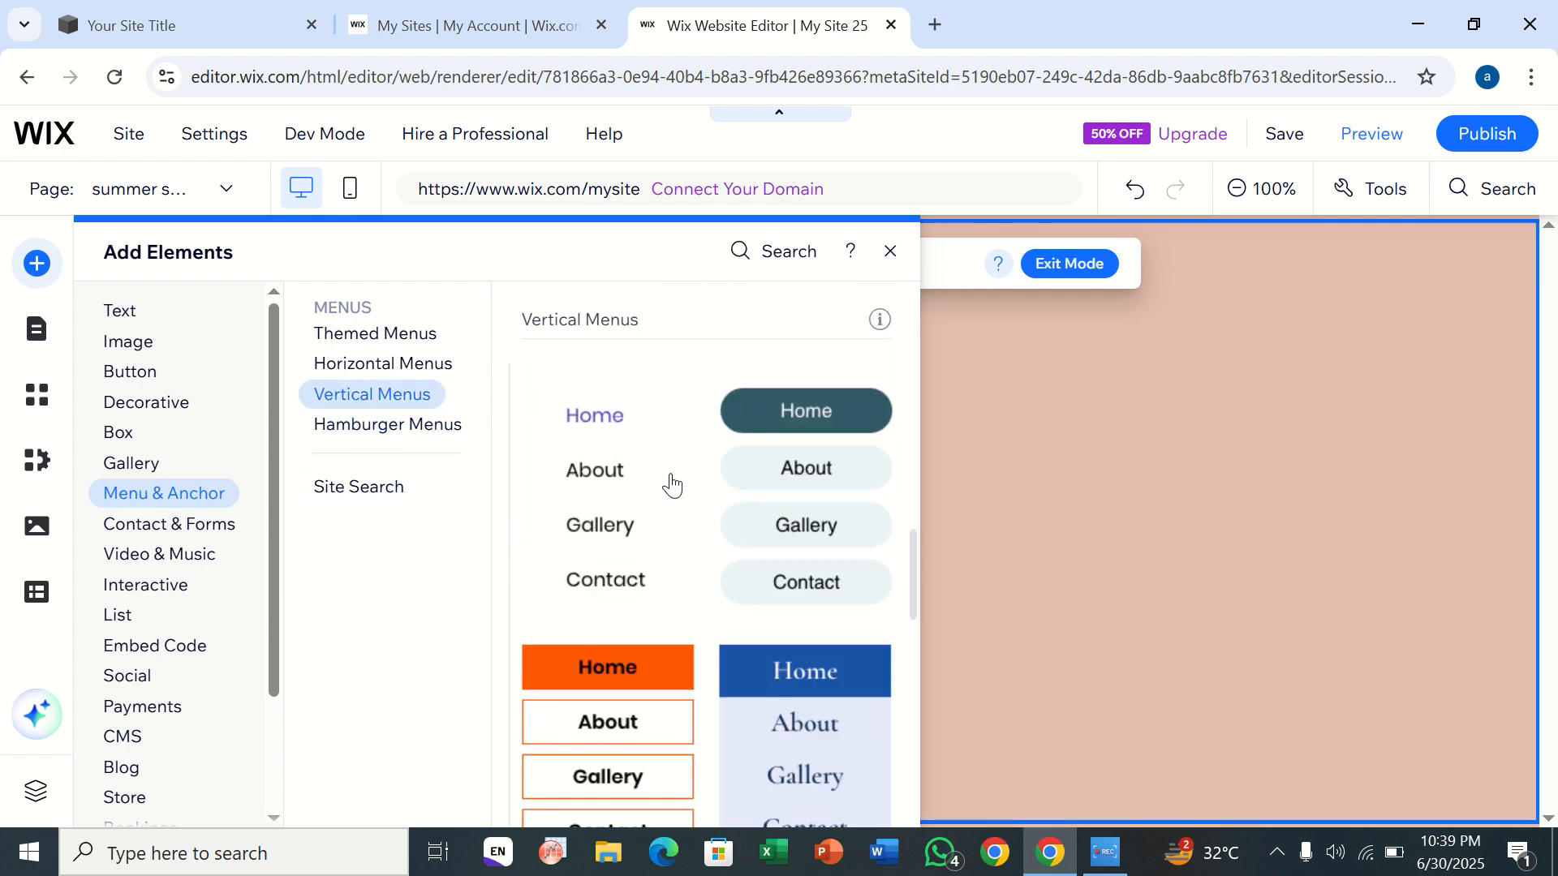
click(641, 753)
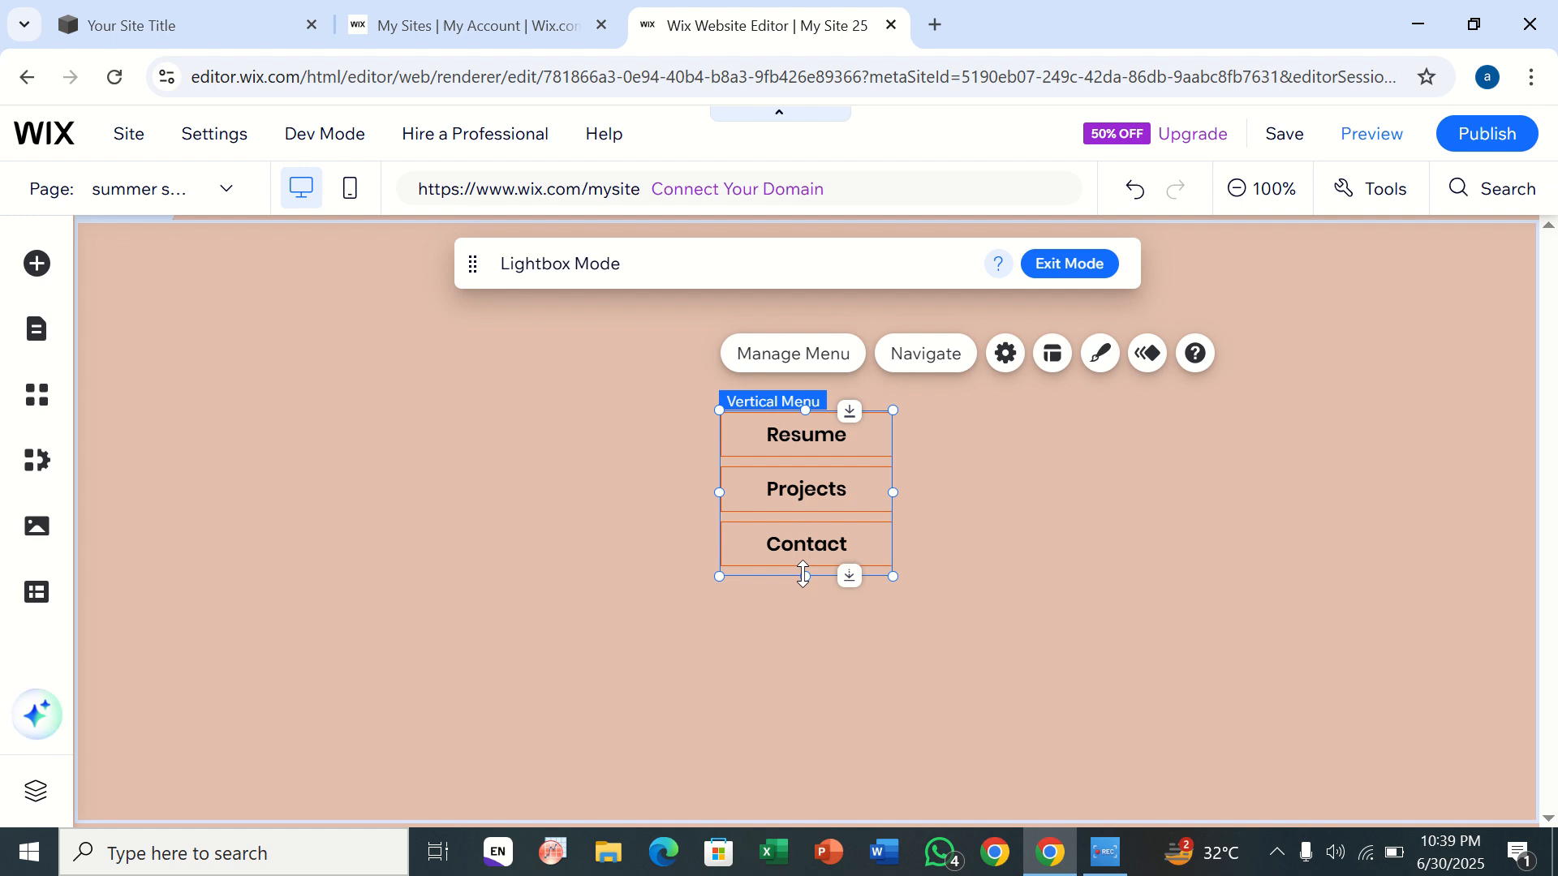
Step: Stretch the vertical menu taller and wider on both sides, and move it to the horizontal centre of the lightbox
drag(803, 575, 844, 767)
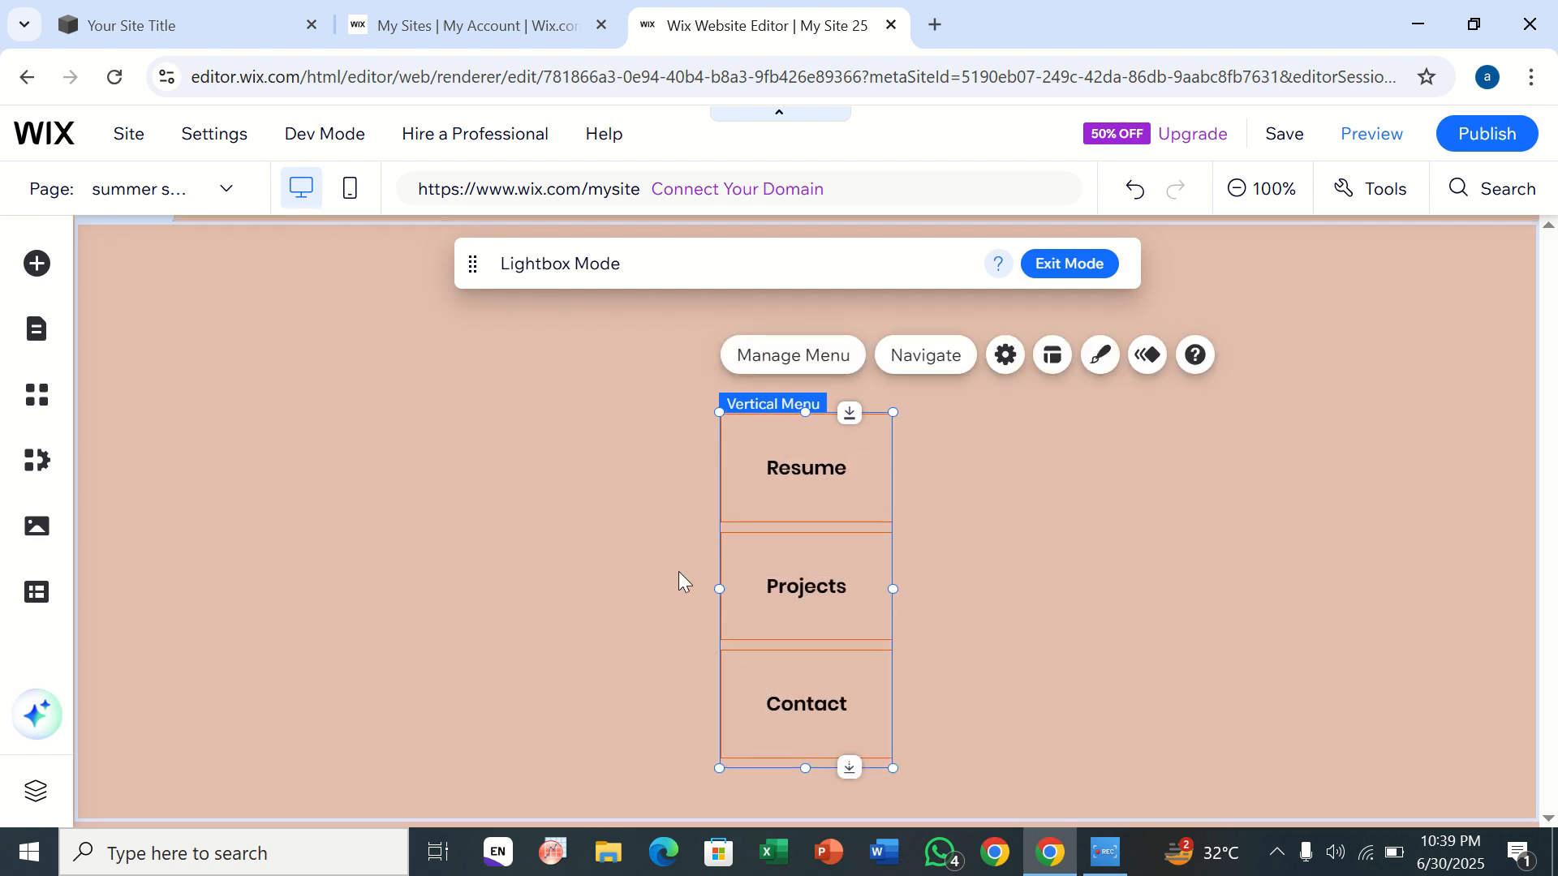
drag(719, 589, 458, 588)
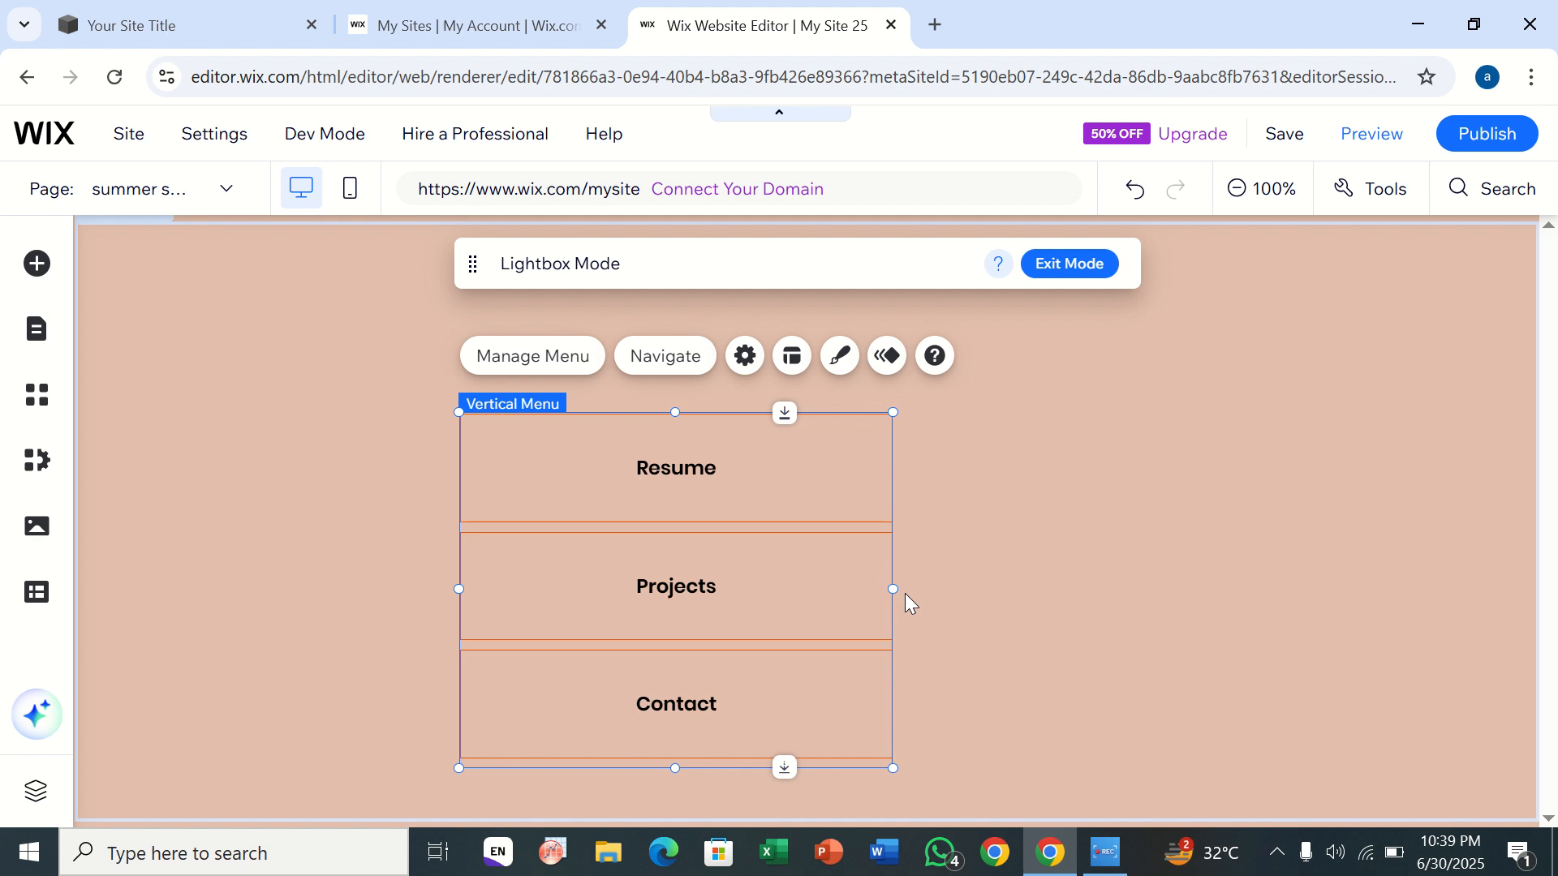
drag(893, 589, 1256, 643)
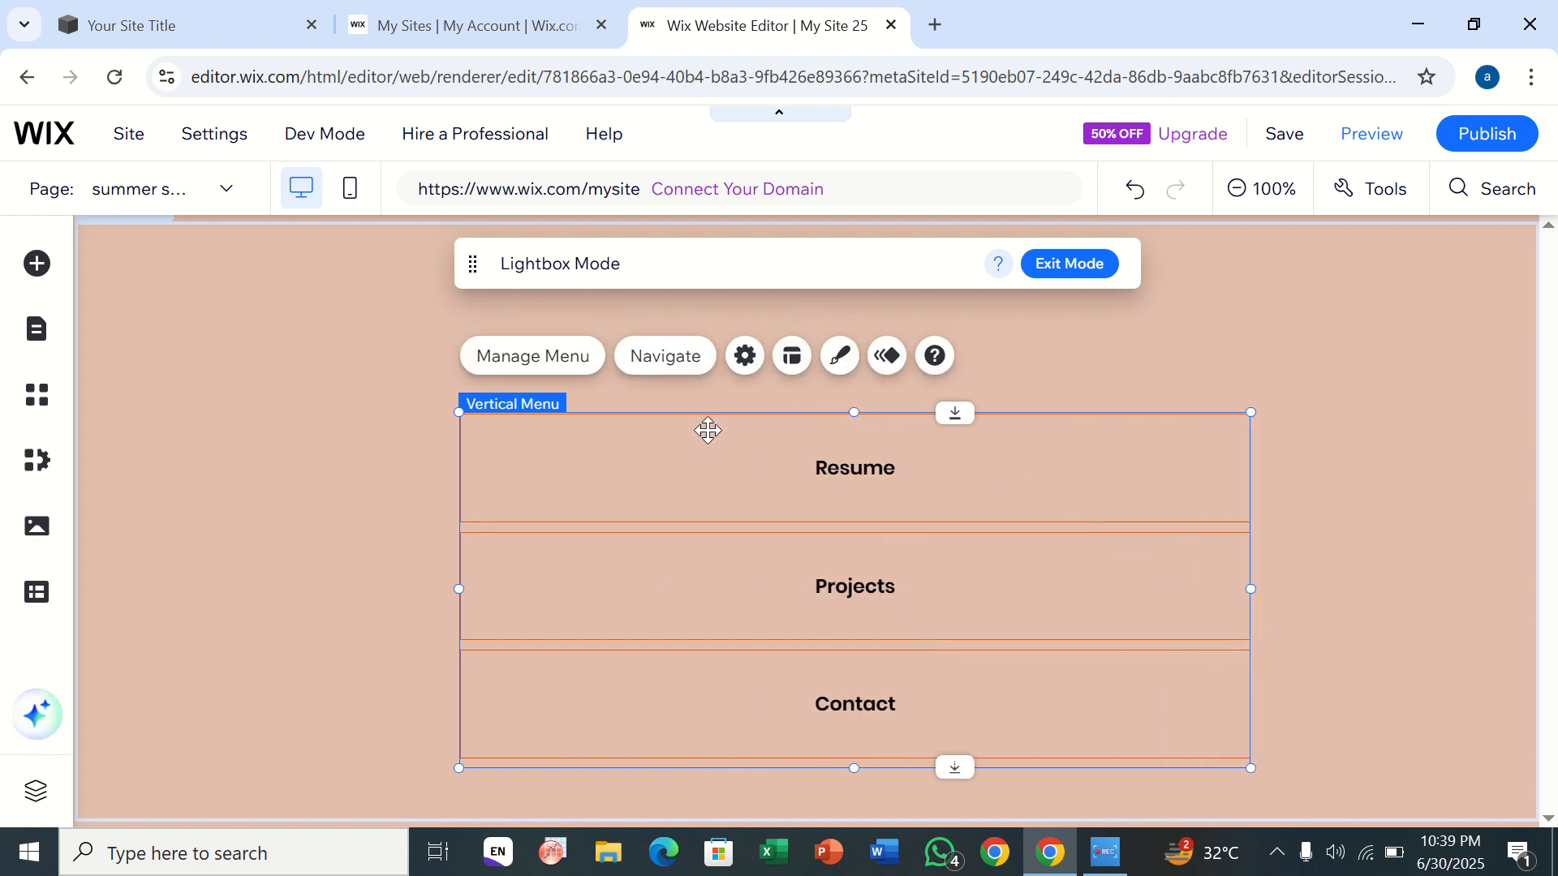
drag(702, 431, 643, 389)
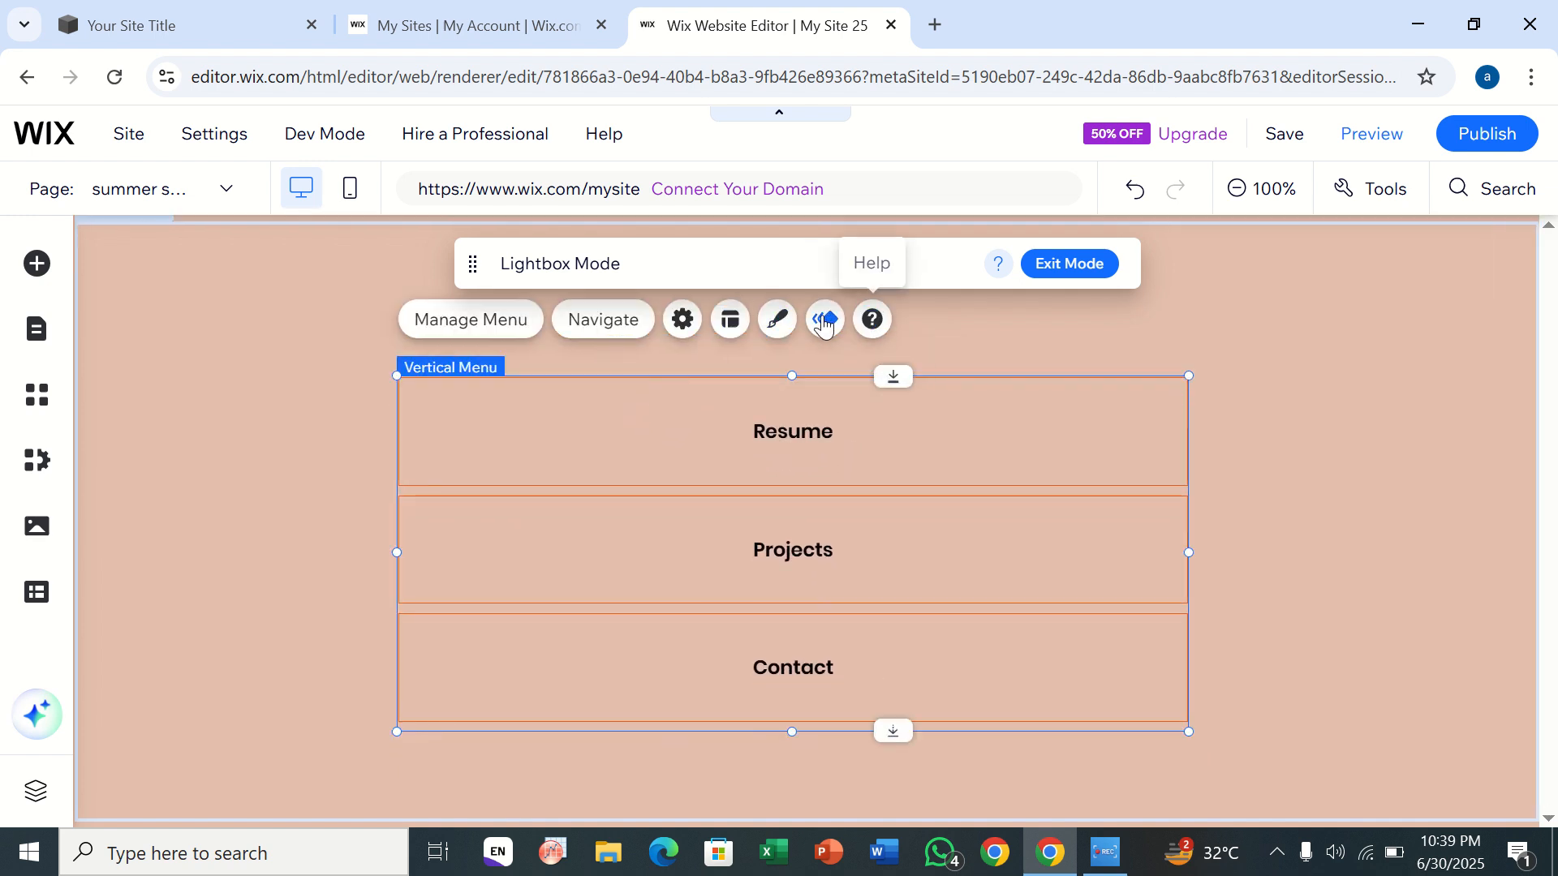
Step: Apply the pale peach preset with dark serif text as the vertical menu's design
click(781, 318)
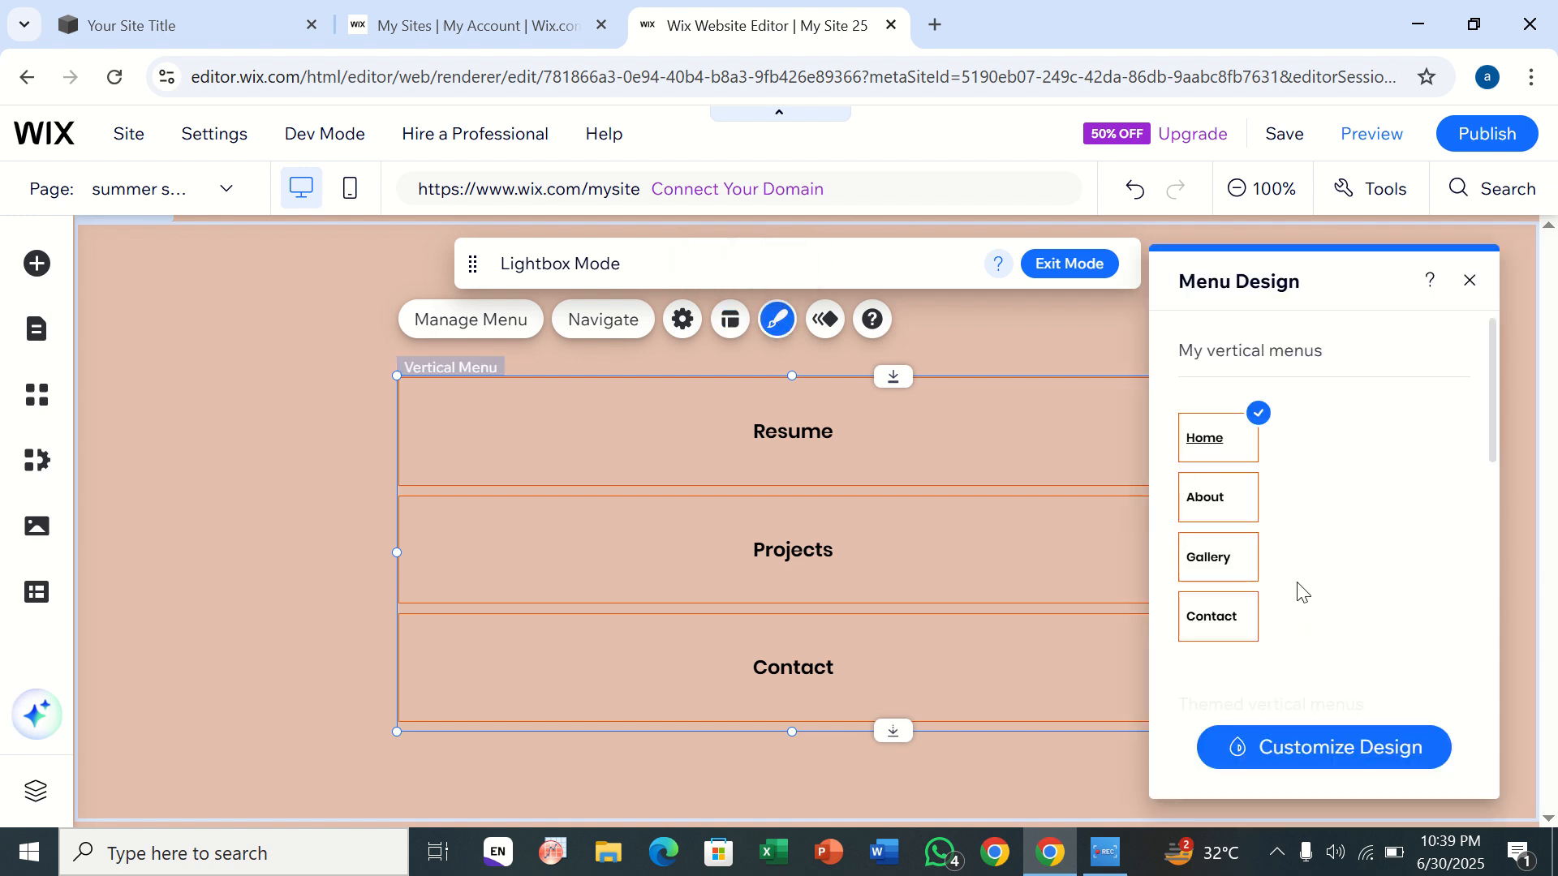
scroll(1299, 592, down, 5)
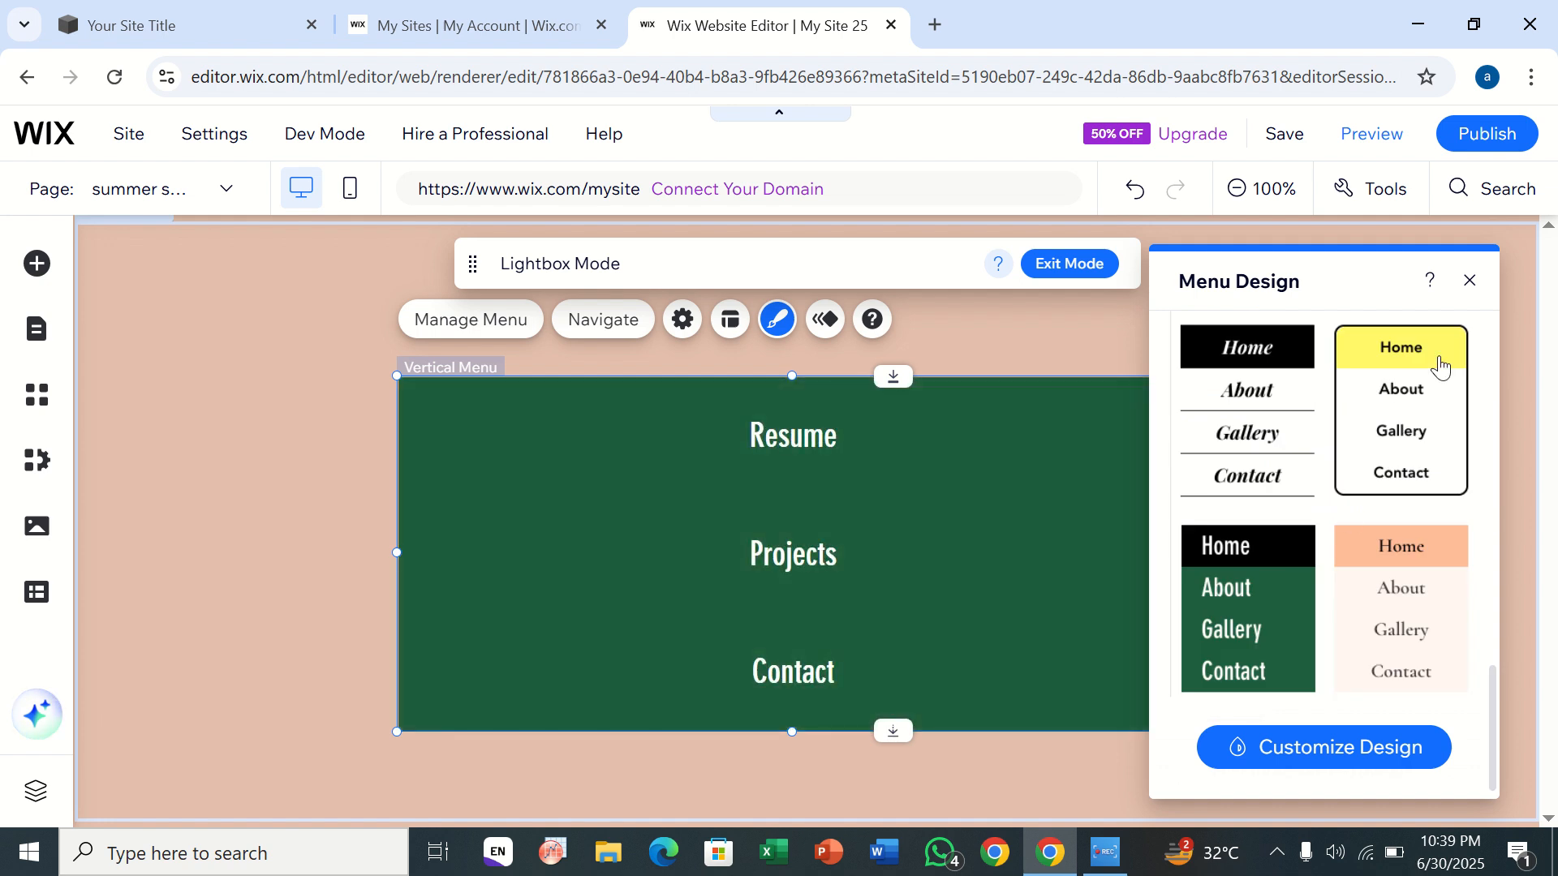
click(1394, 623)
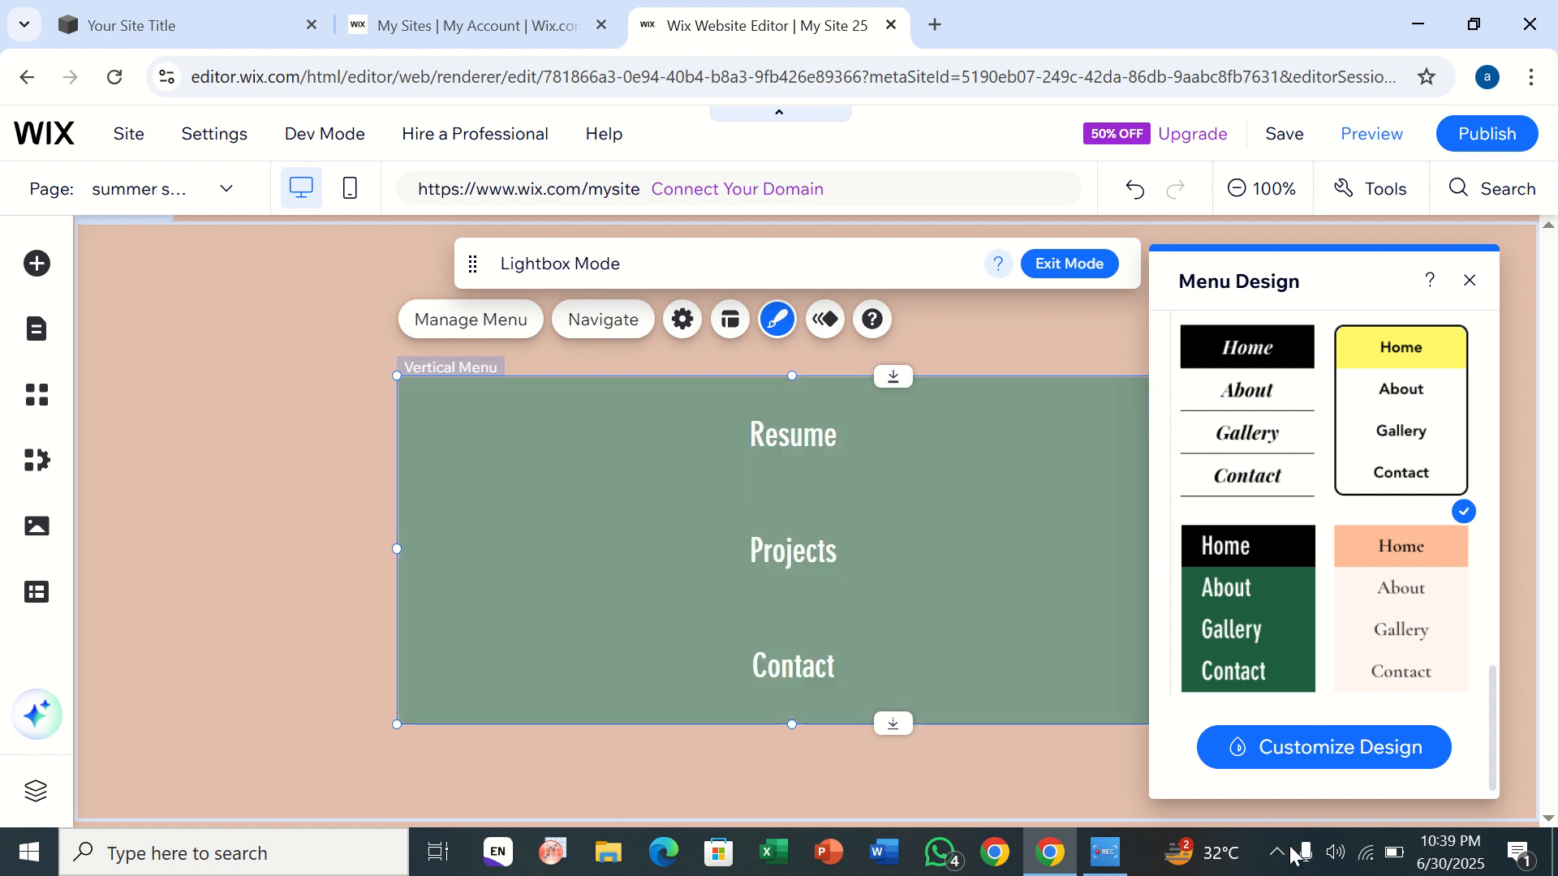
Step: Review the vertical menu's settings and the site pages it contains
click(685, 333)
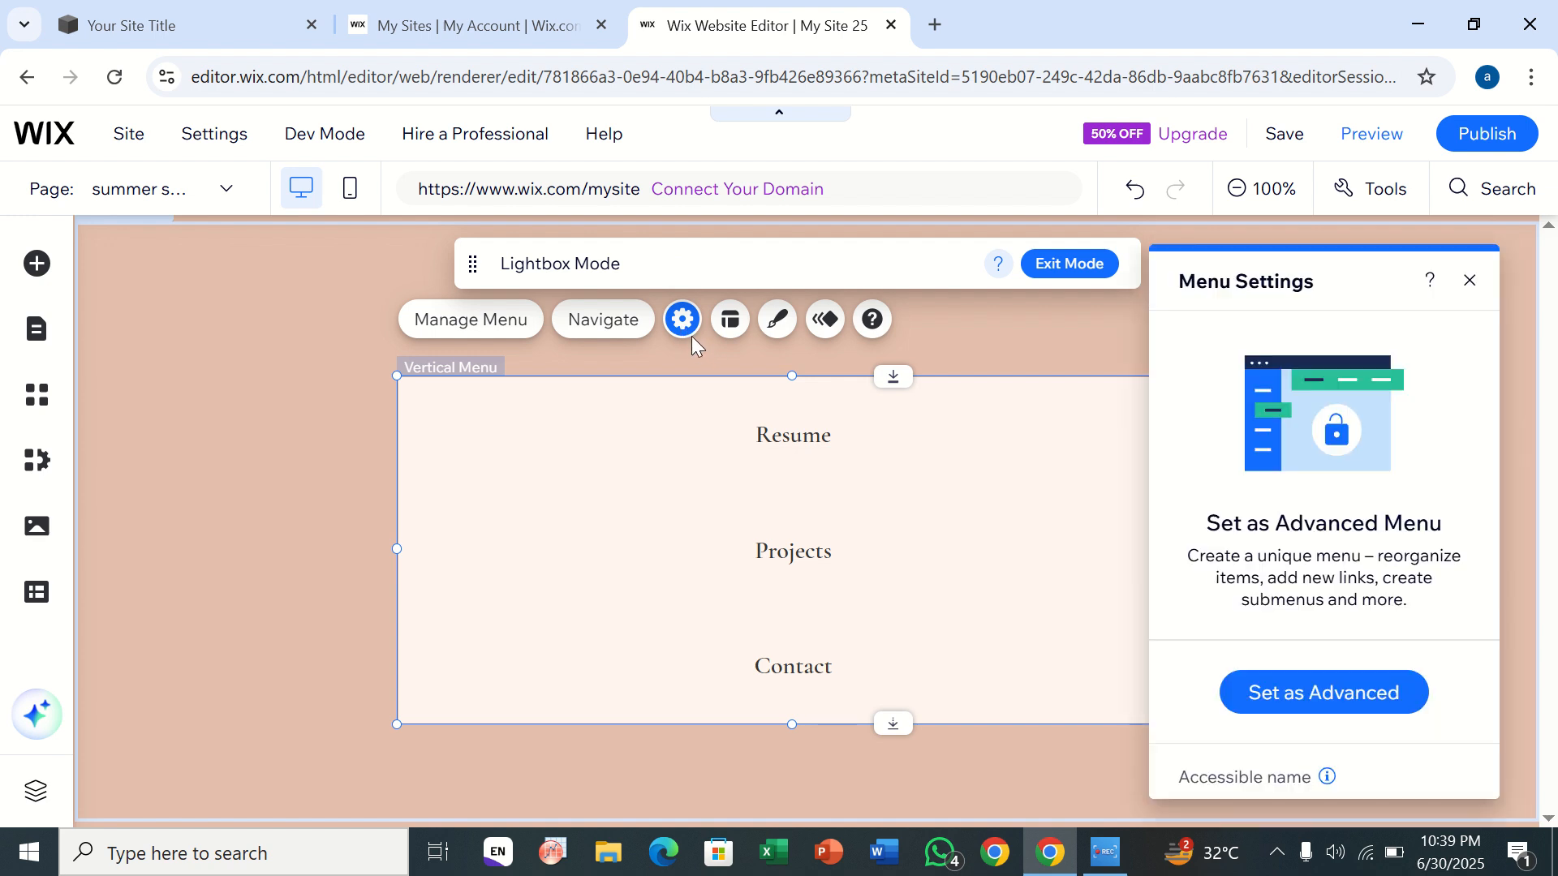
scroll(1369, 716, down, 2)
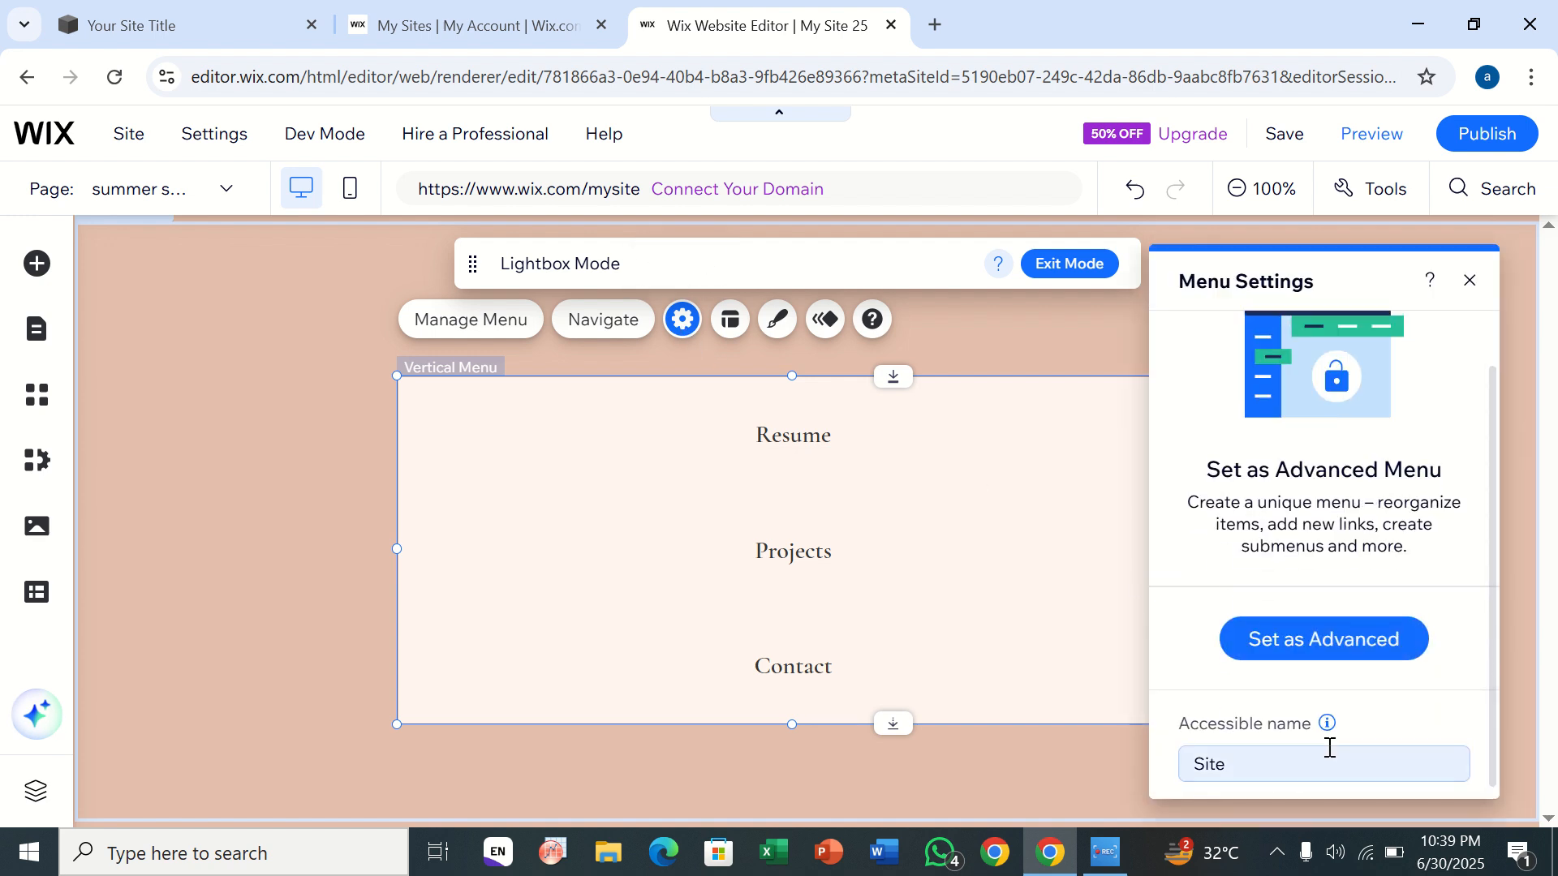
click(476, 316)
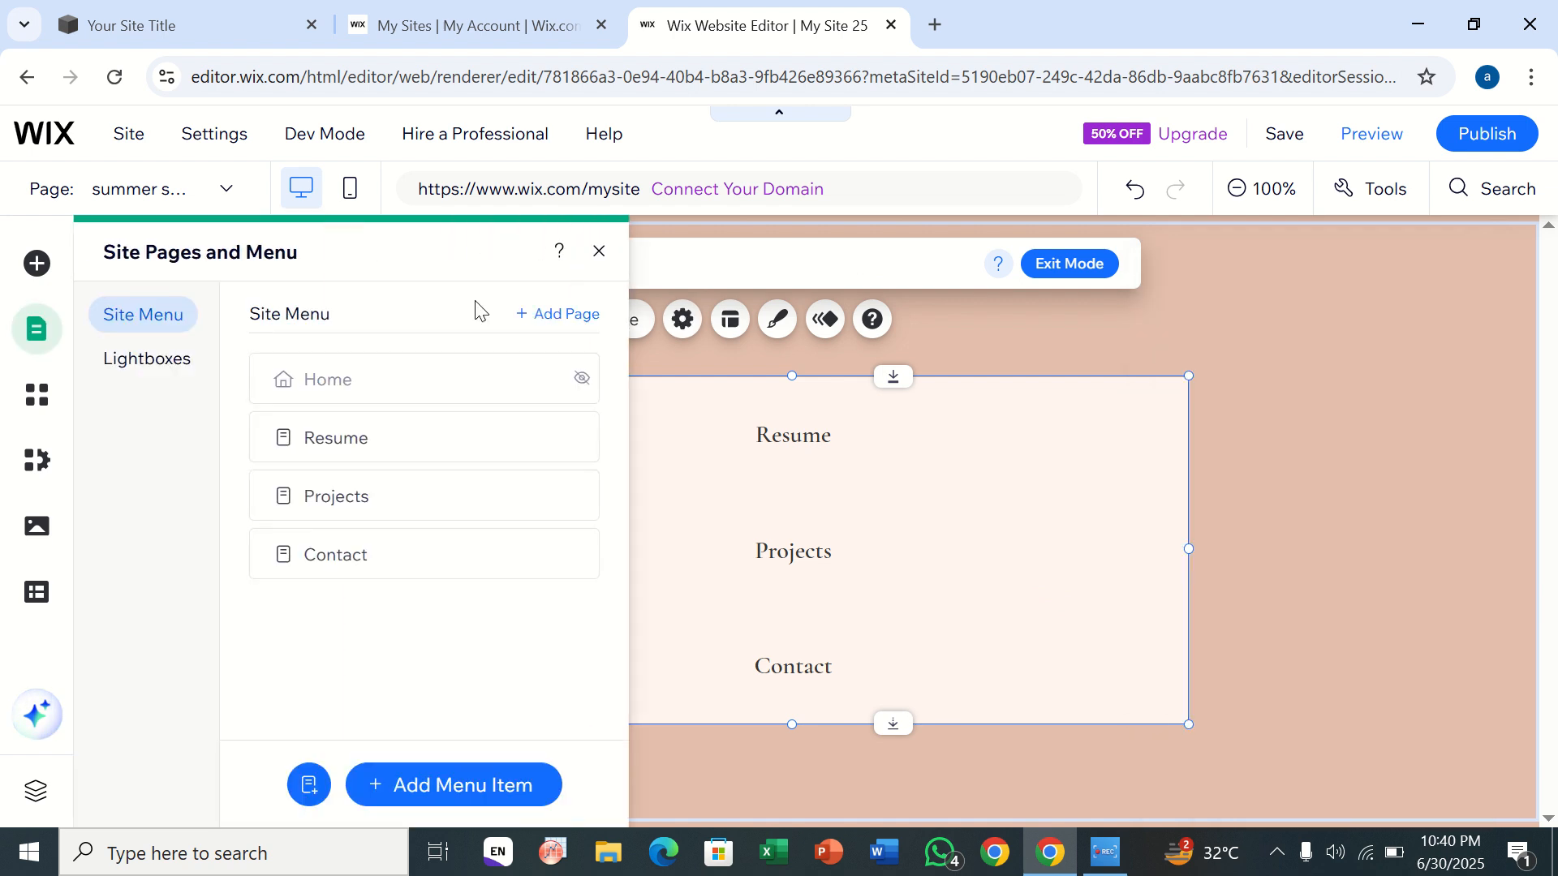
click(599, 250)
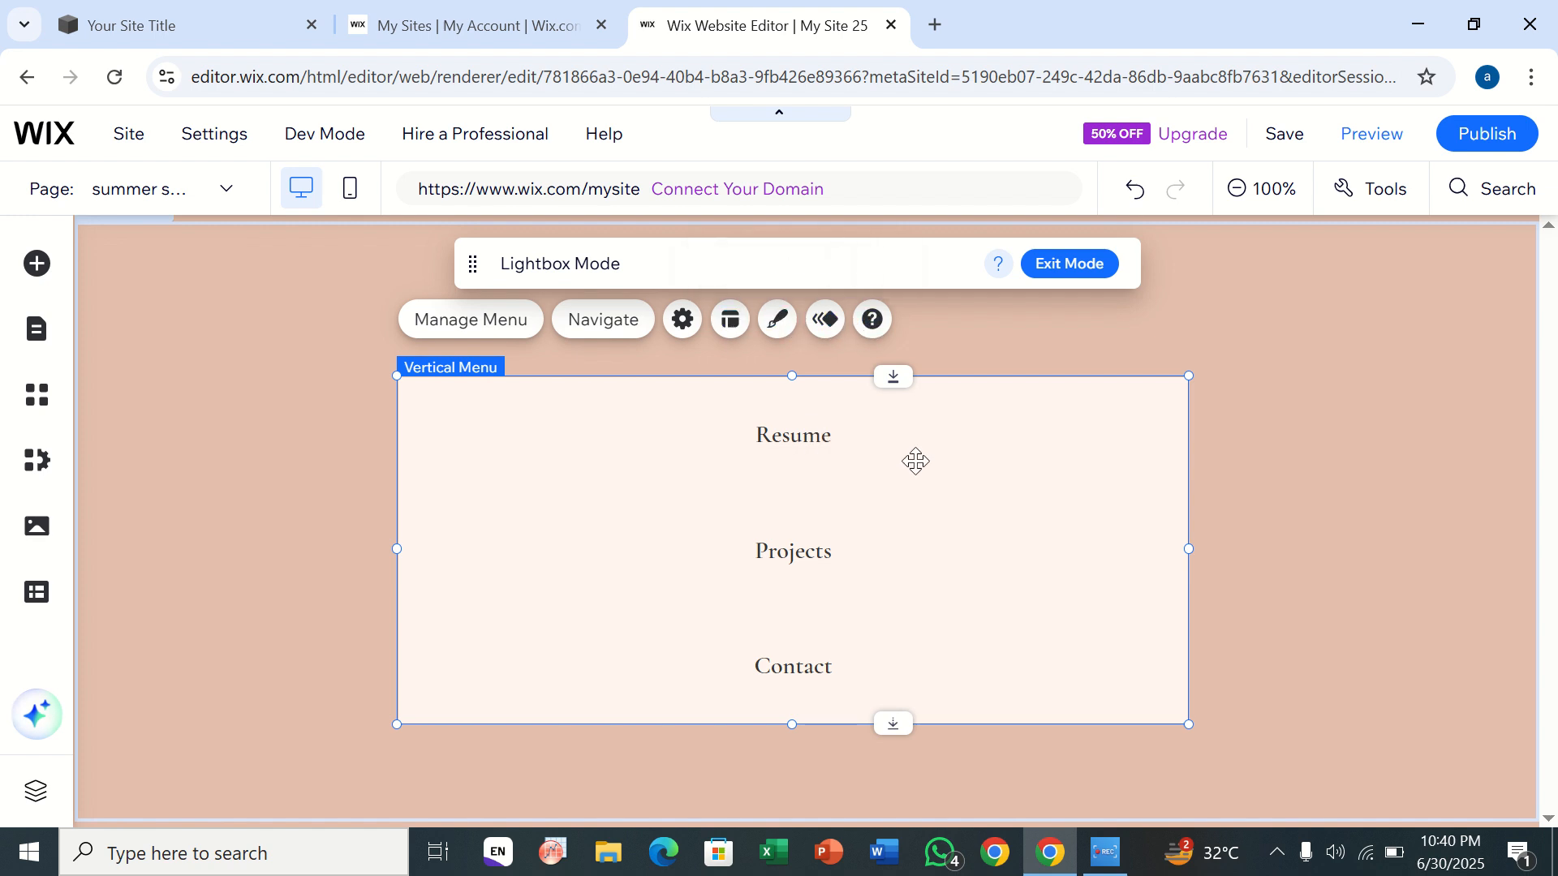
Step: Pin the vertical menu to the bottom centre of the screen with a 70 px horizontal and 36 px vertical offset
right_click(985, 498)
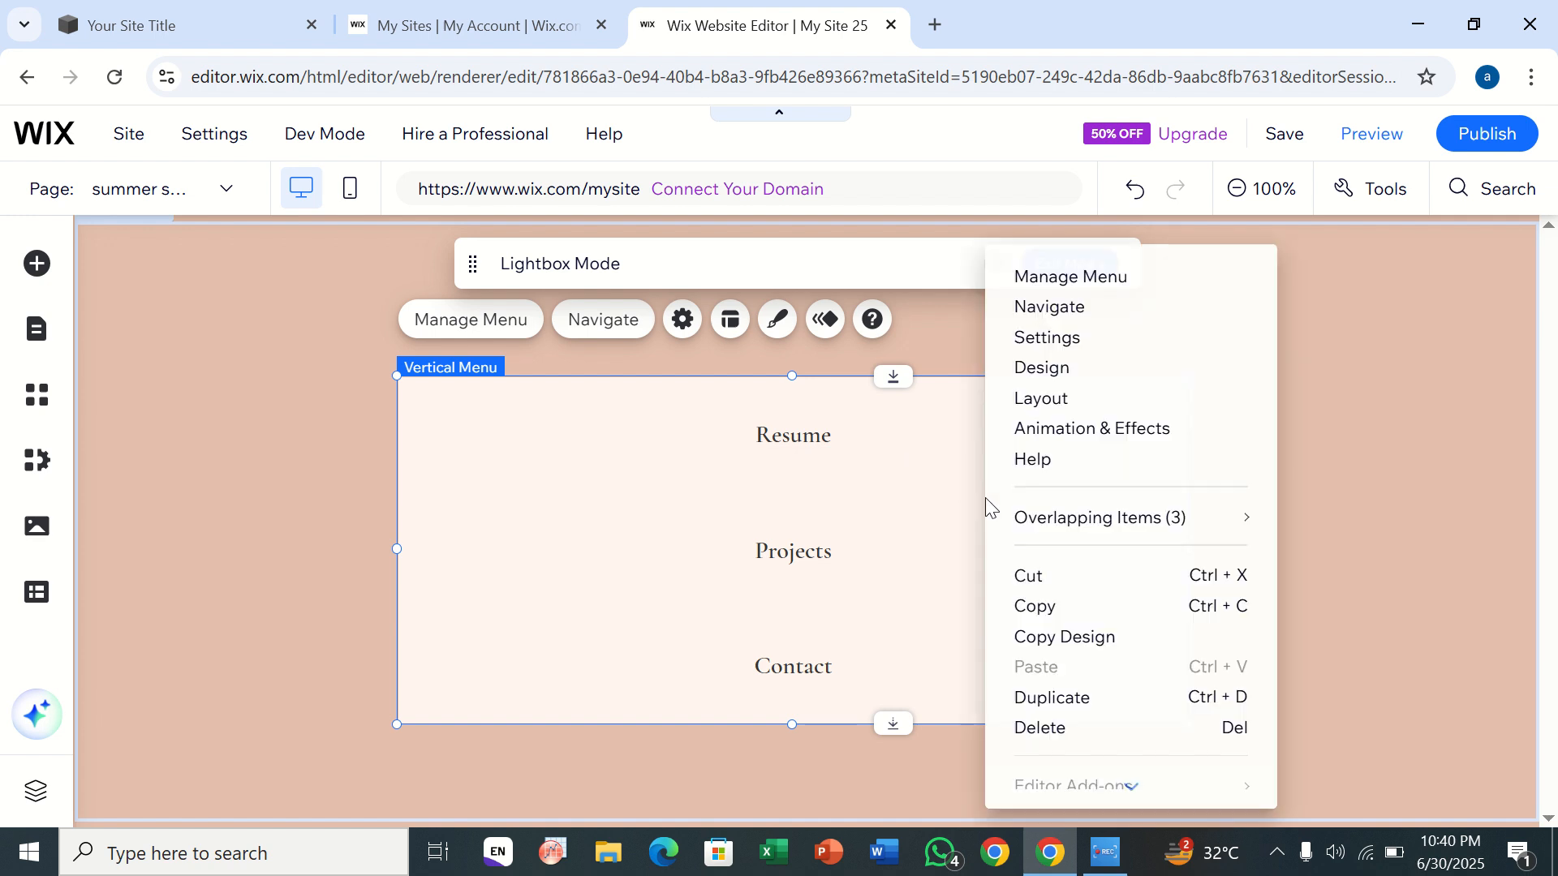
scroll(1018, 568, down, 1)
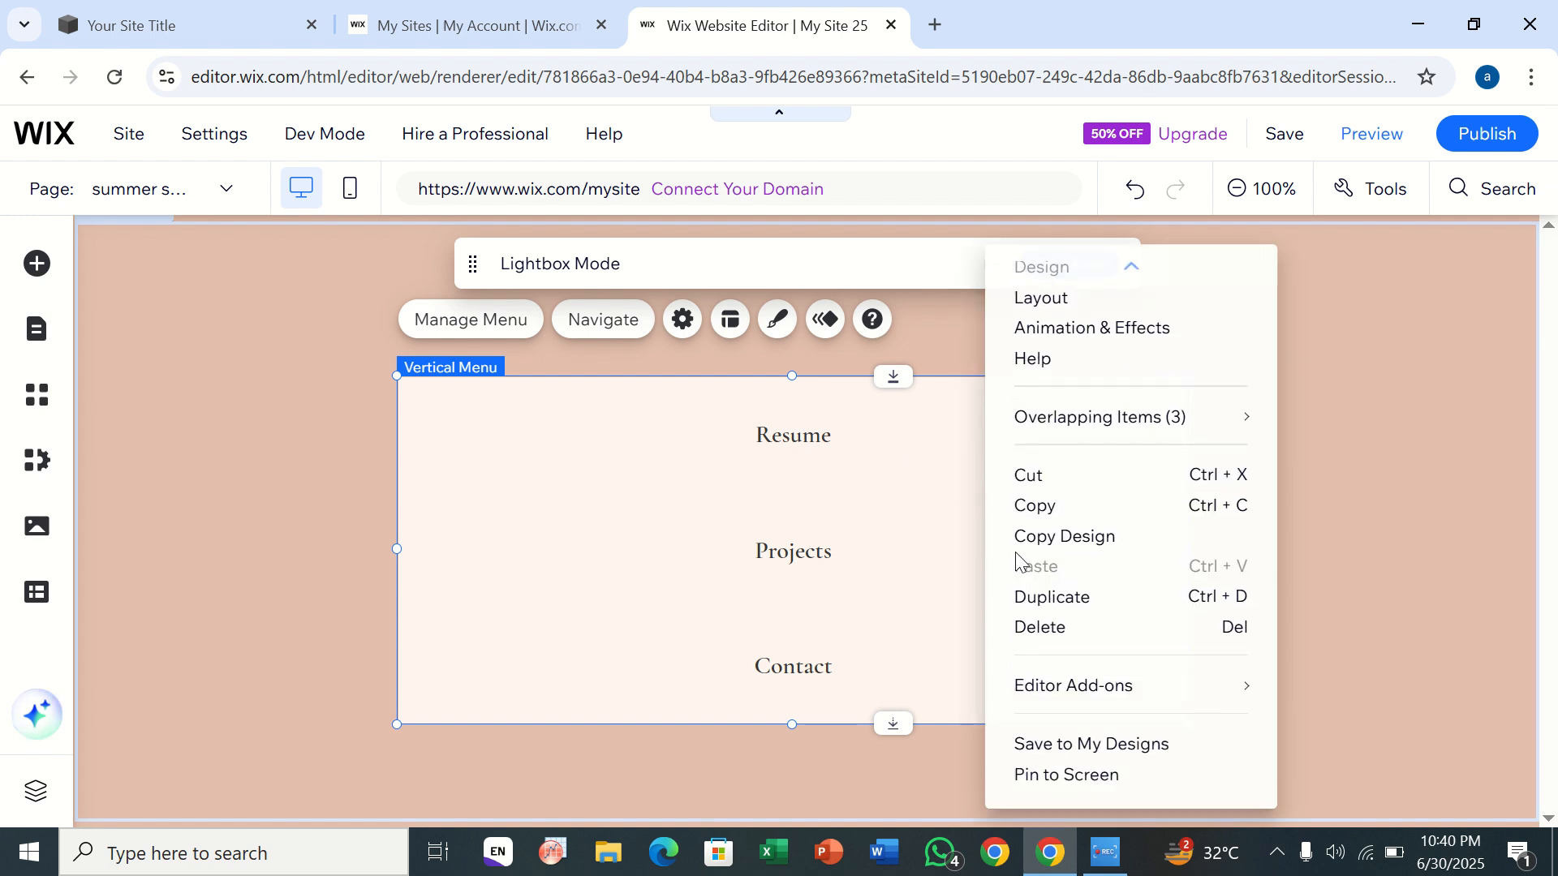
scroll(1023, 783, down, 1)
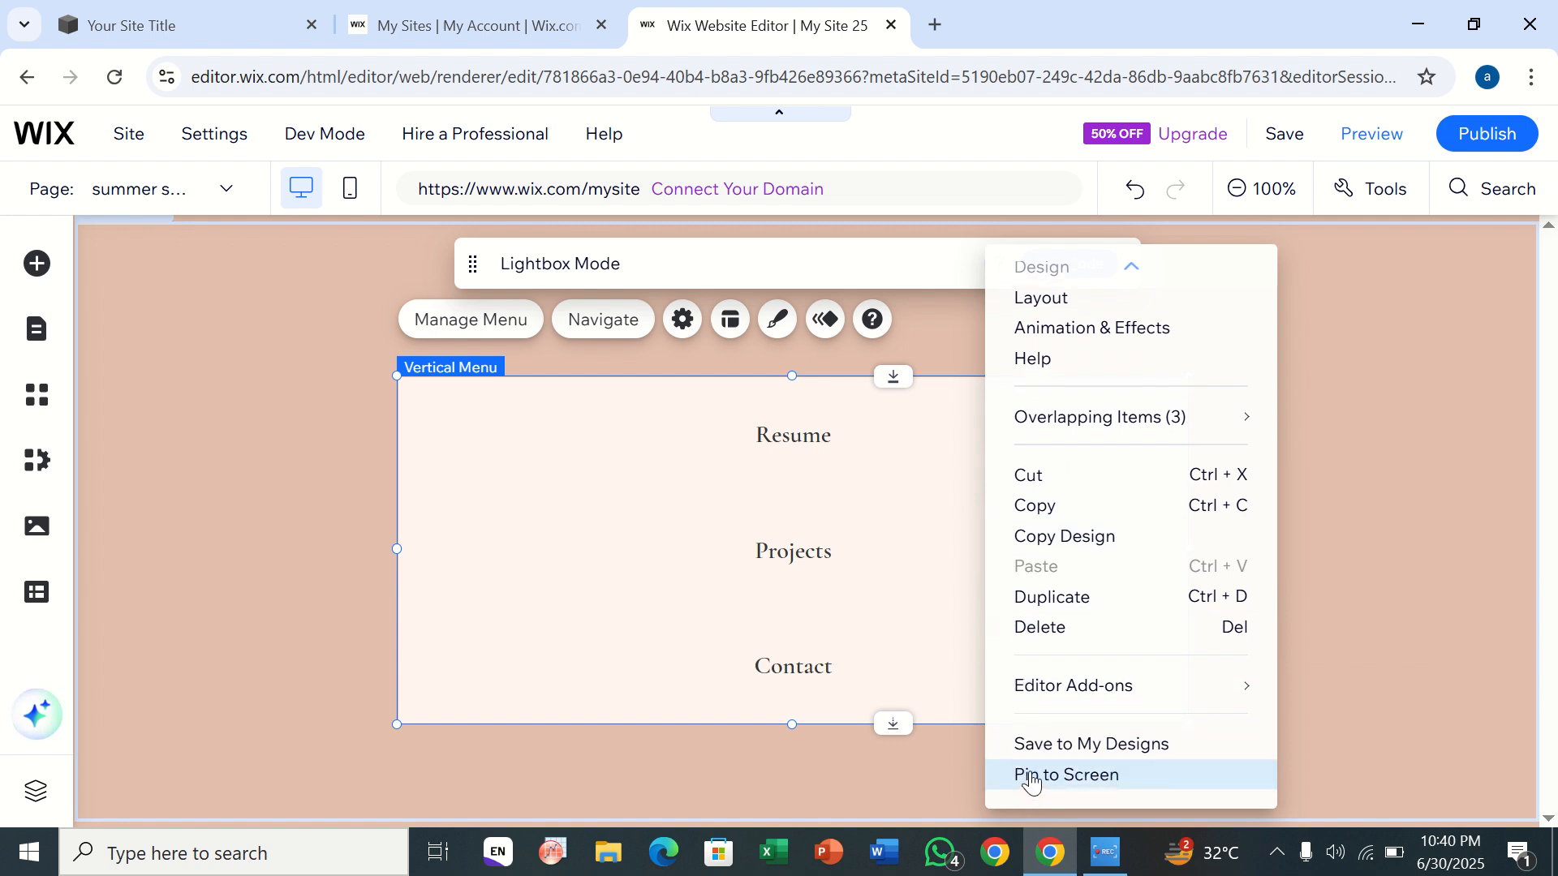
click(1032, 777)
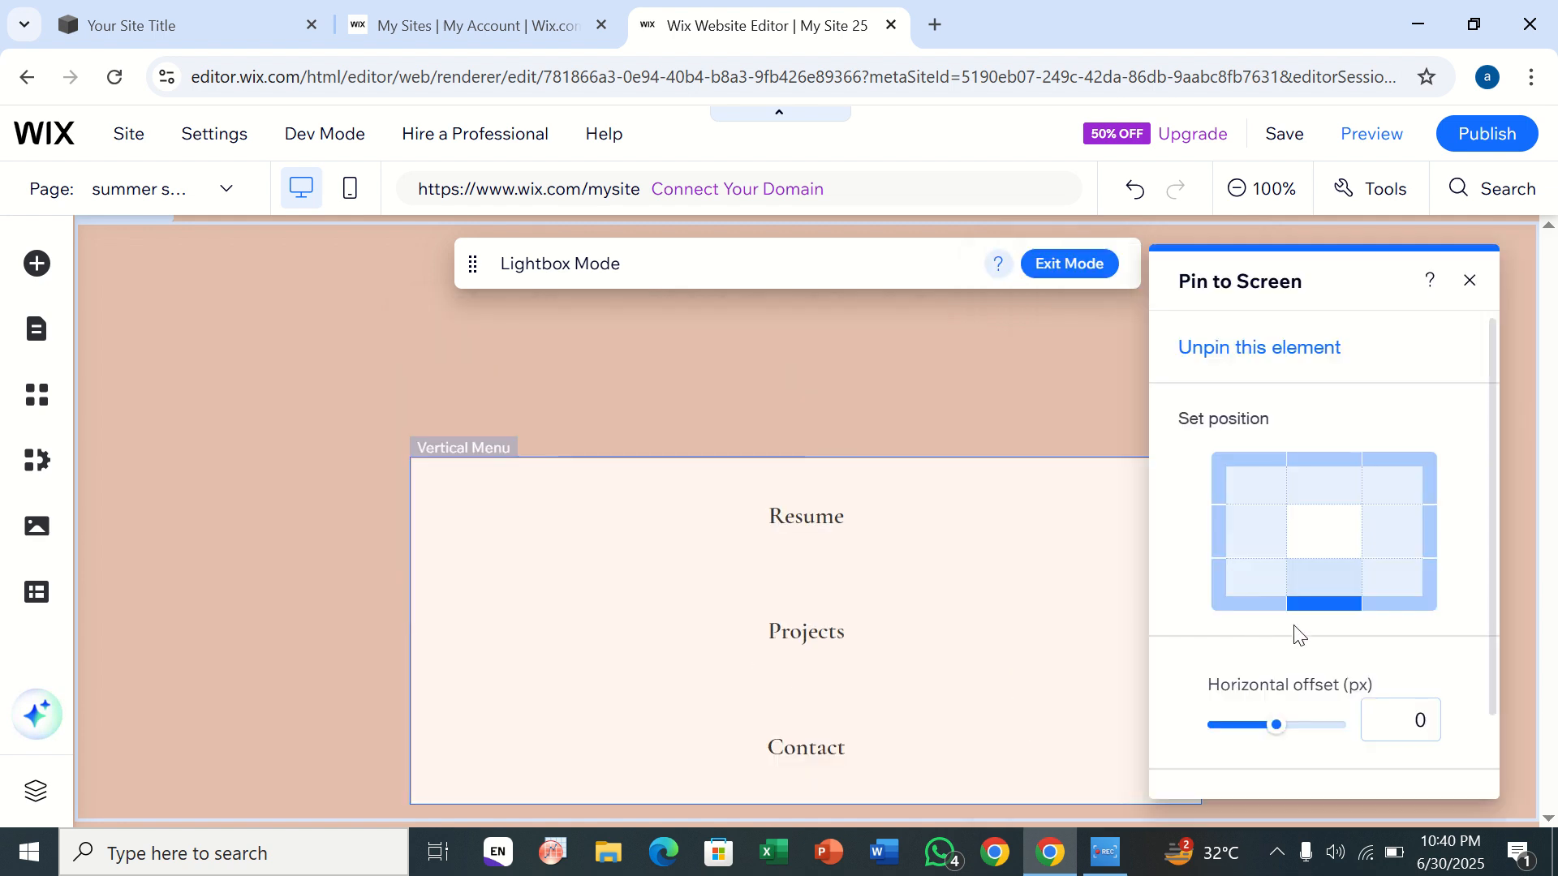
scroll(1323, 621, down, 1)
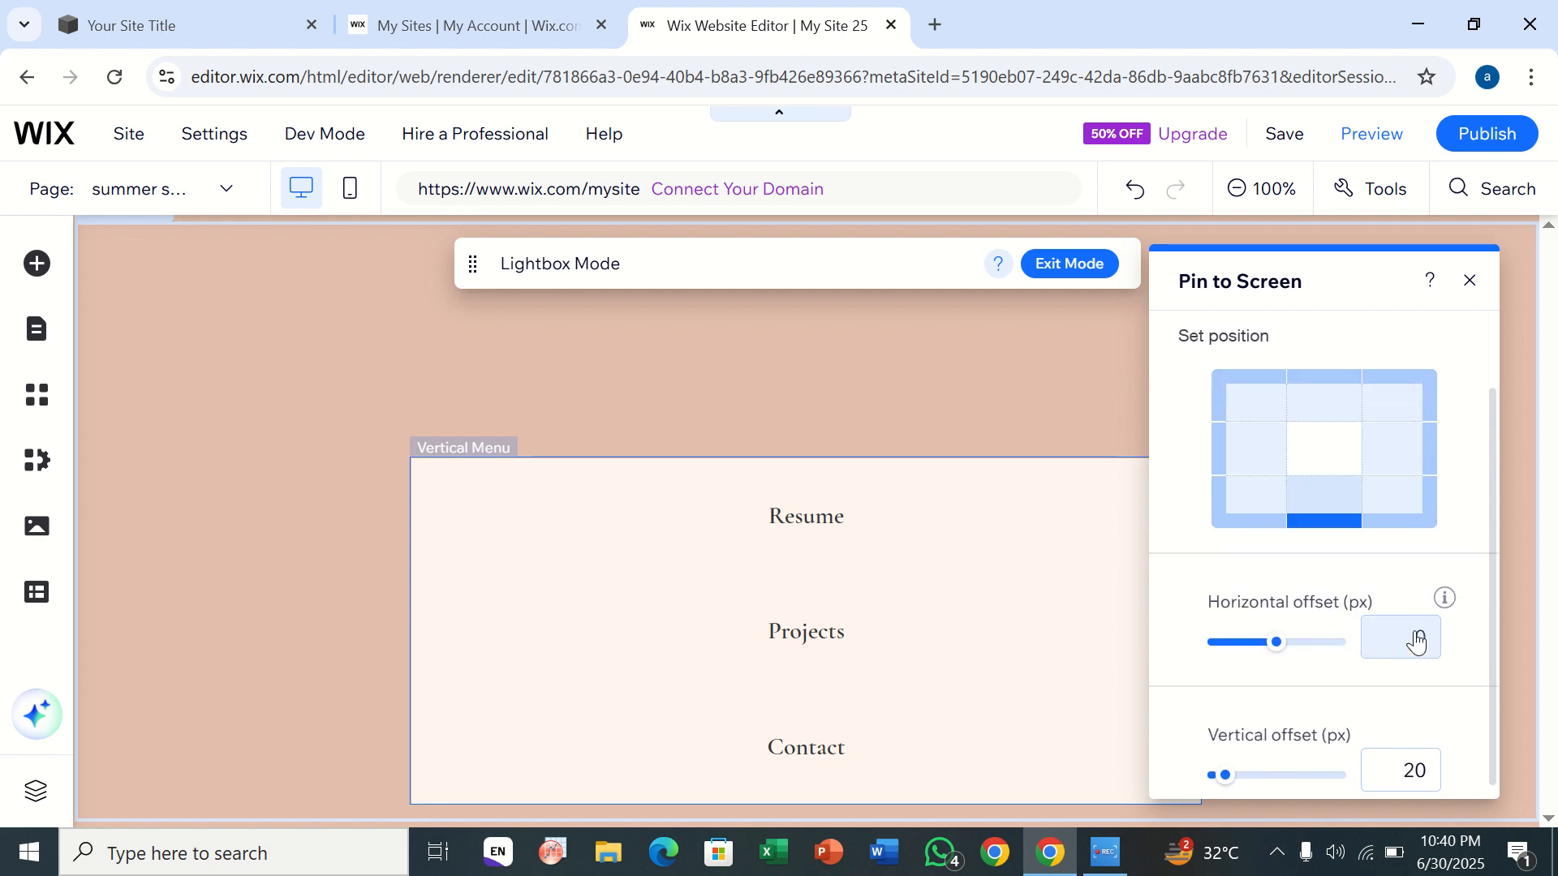
click(1418, 633)
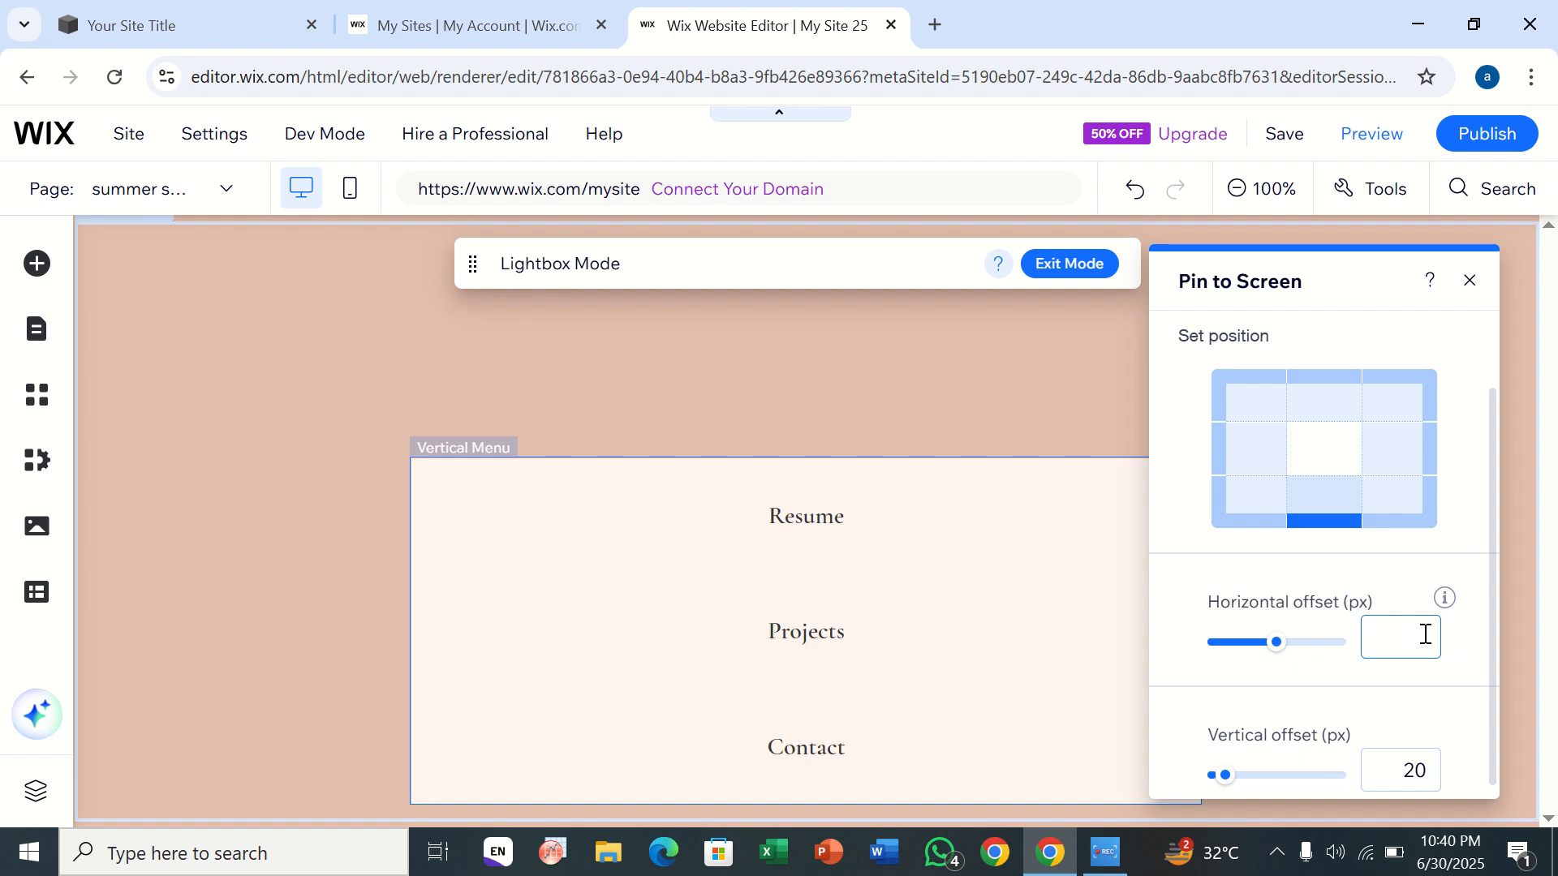
text(70)
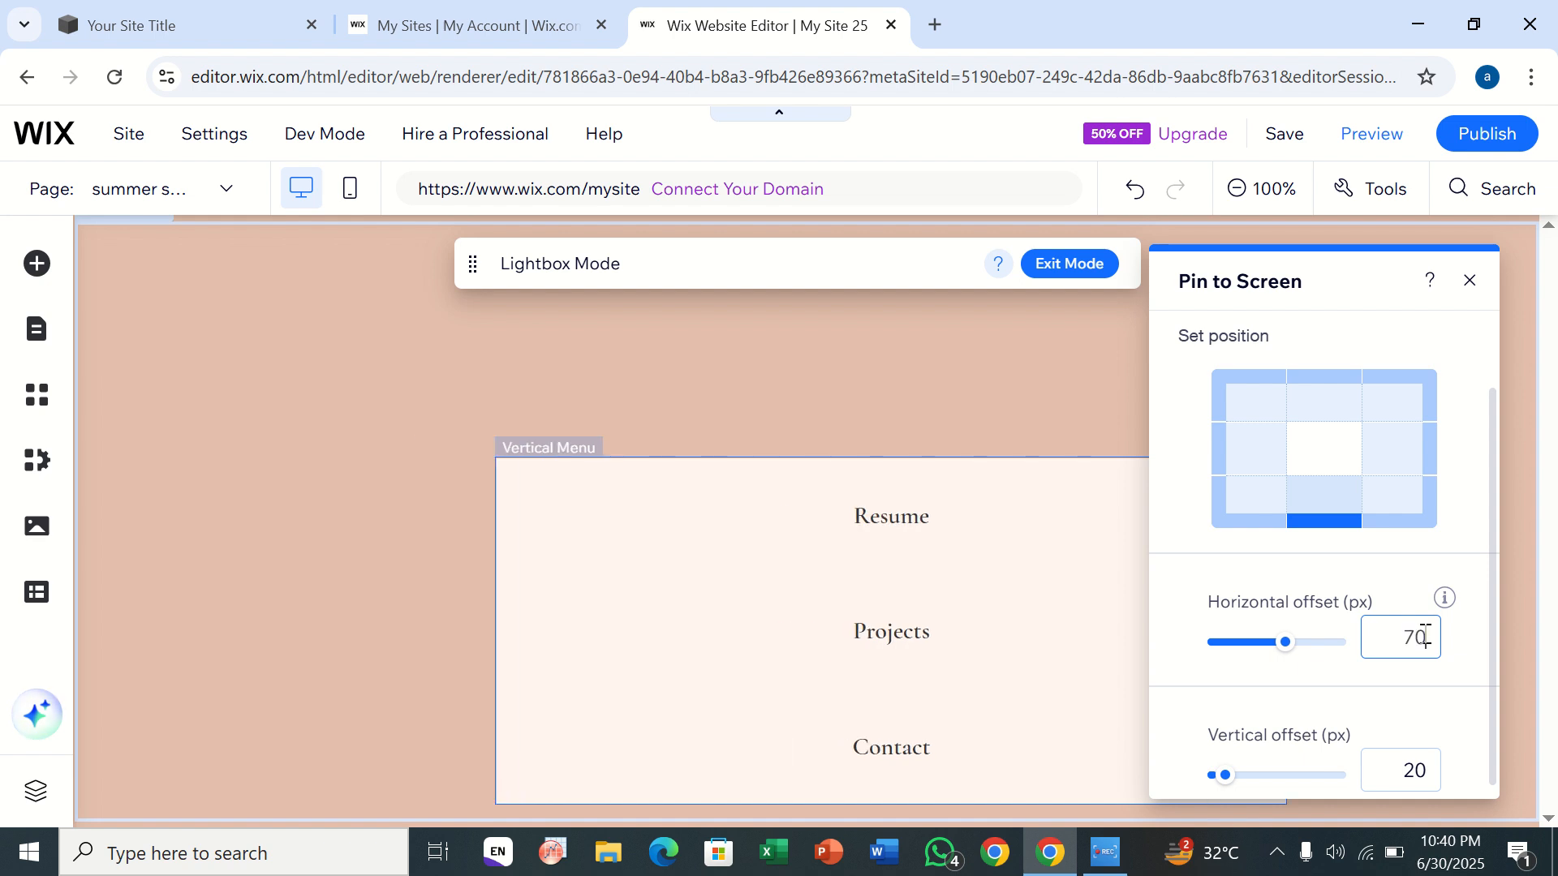
click(1419, 775)
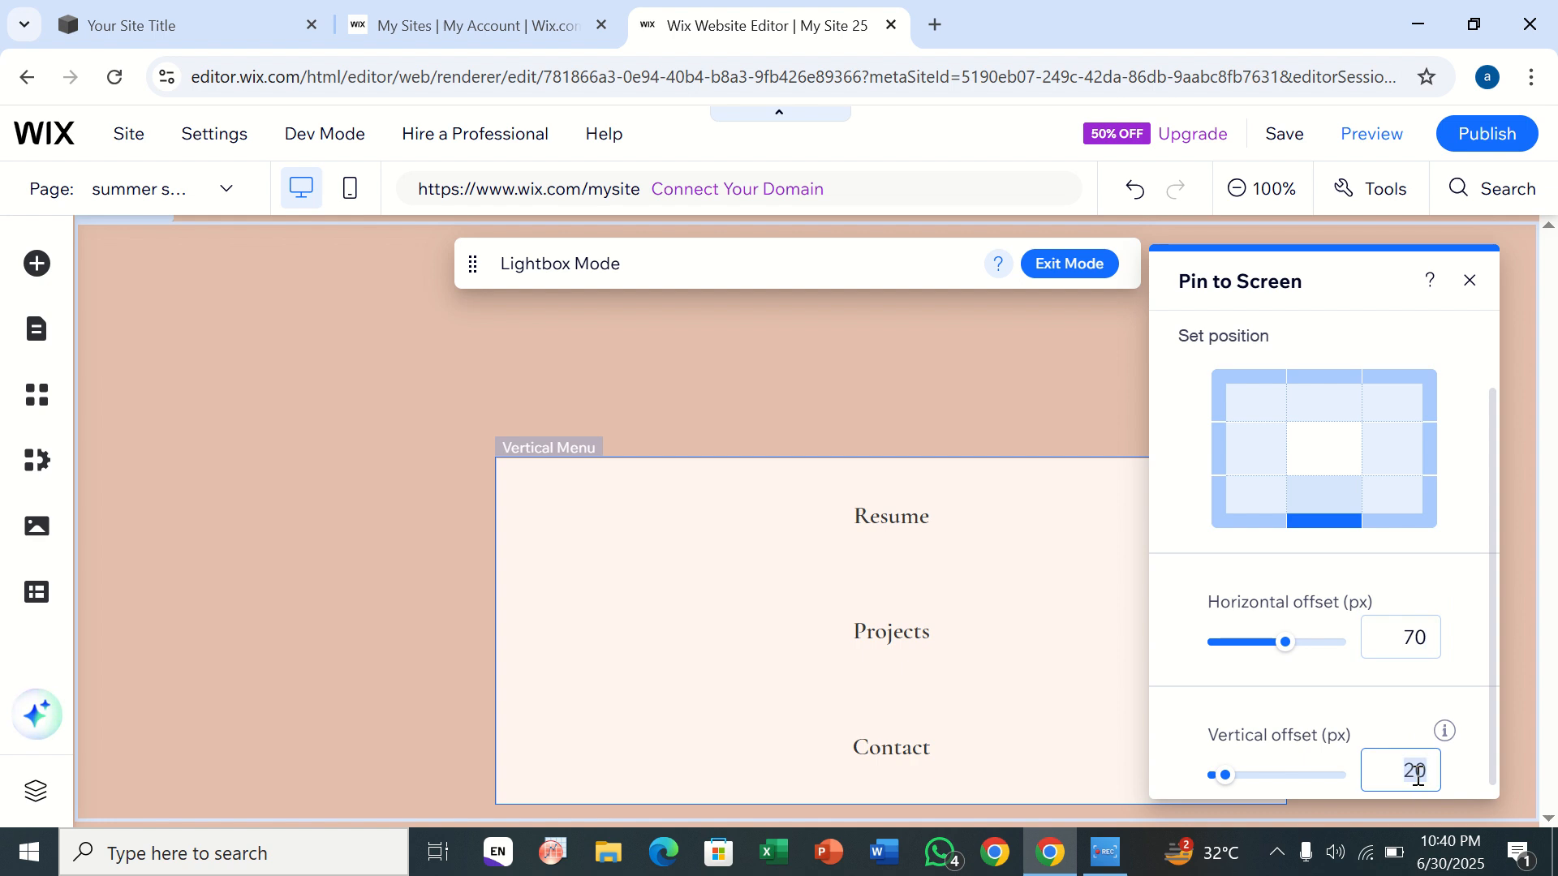
text(36)
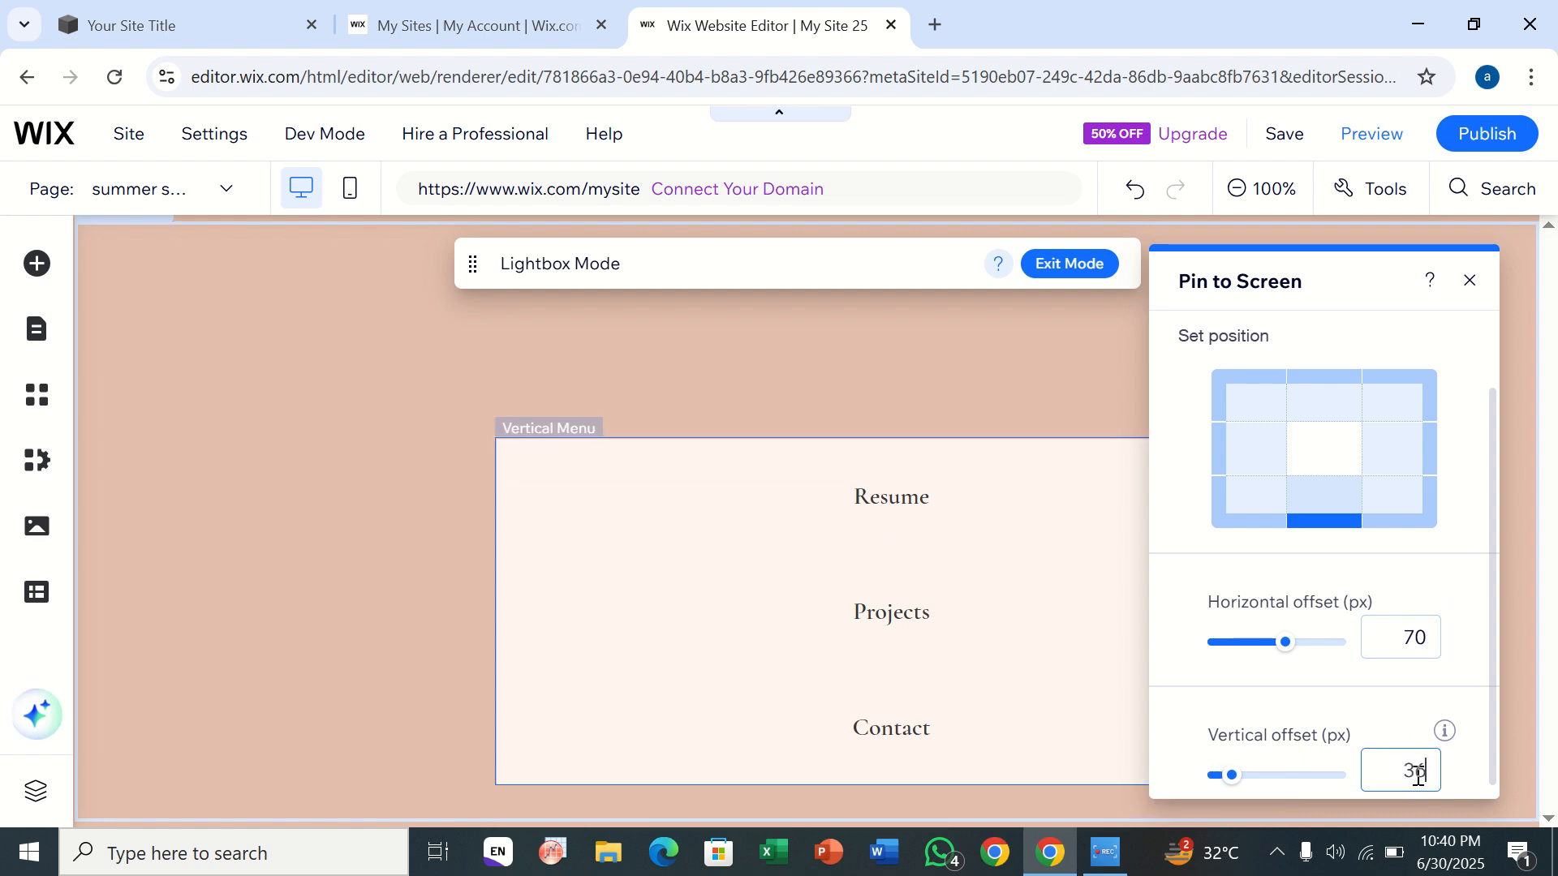
click(1470, 281)
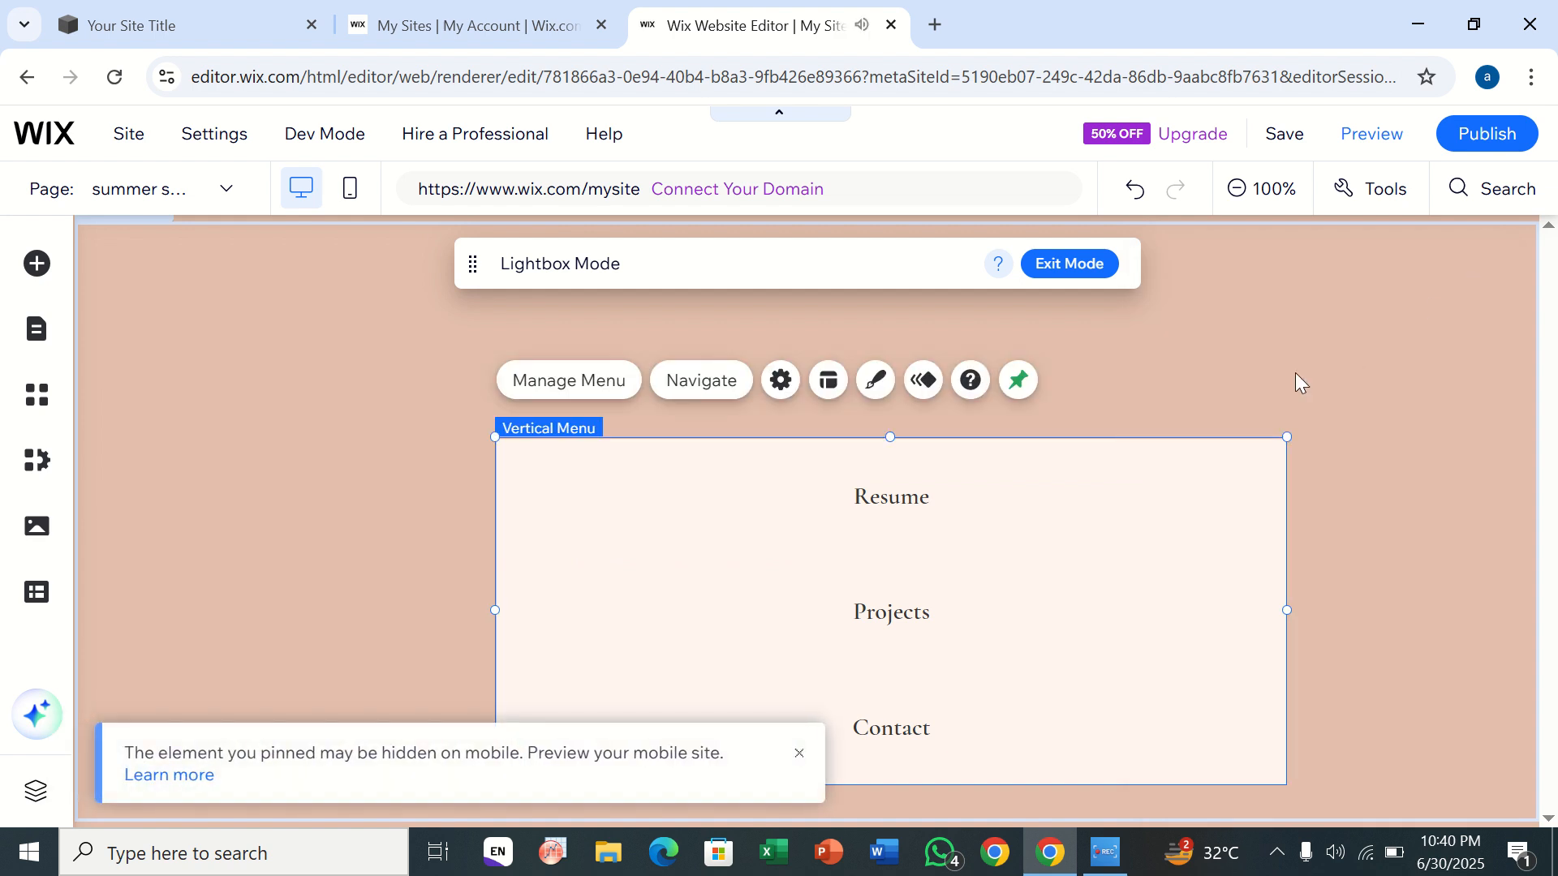
click(1224, 390)
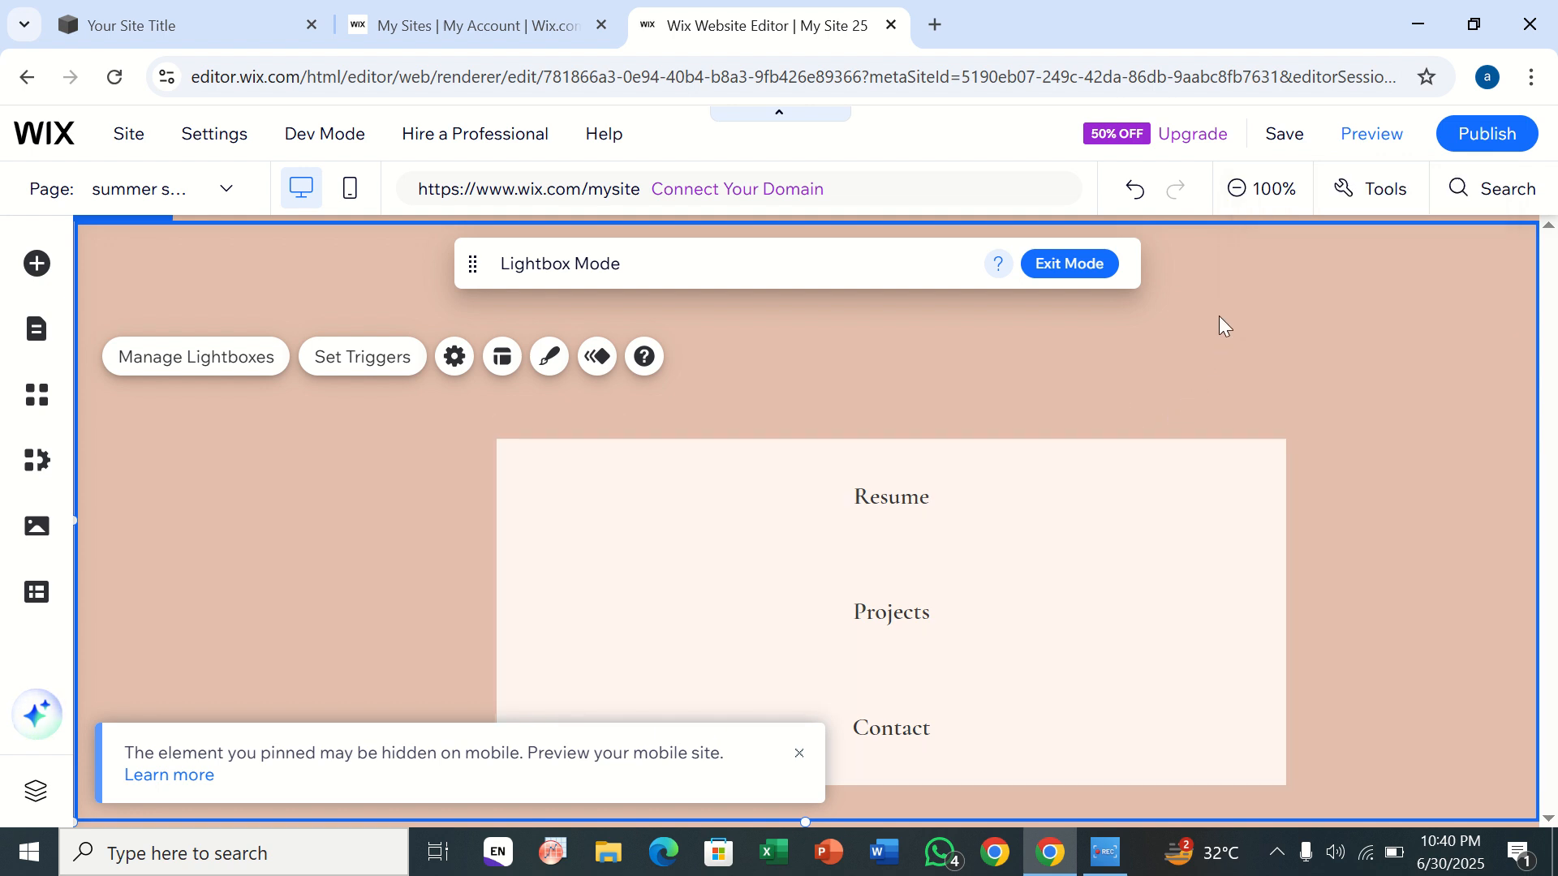
Step: Preview the lightbox in the desktop and mobile views, trying the Contact item of its vertical menu
click(1344, 134)
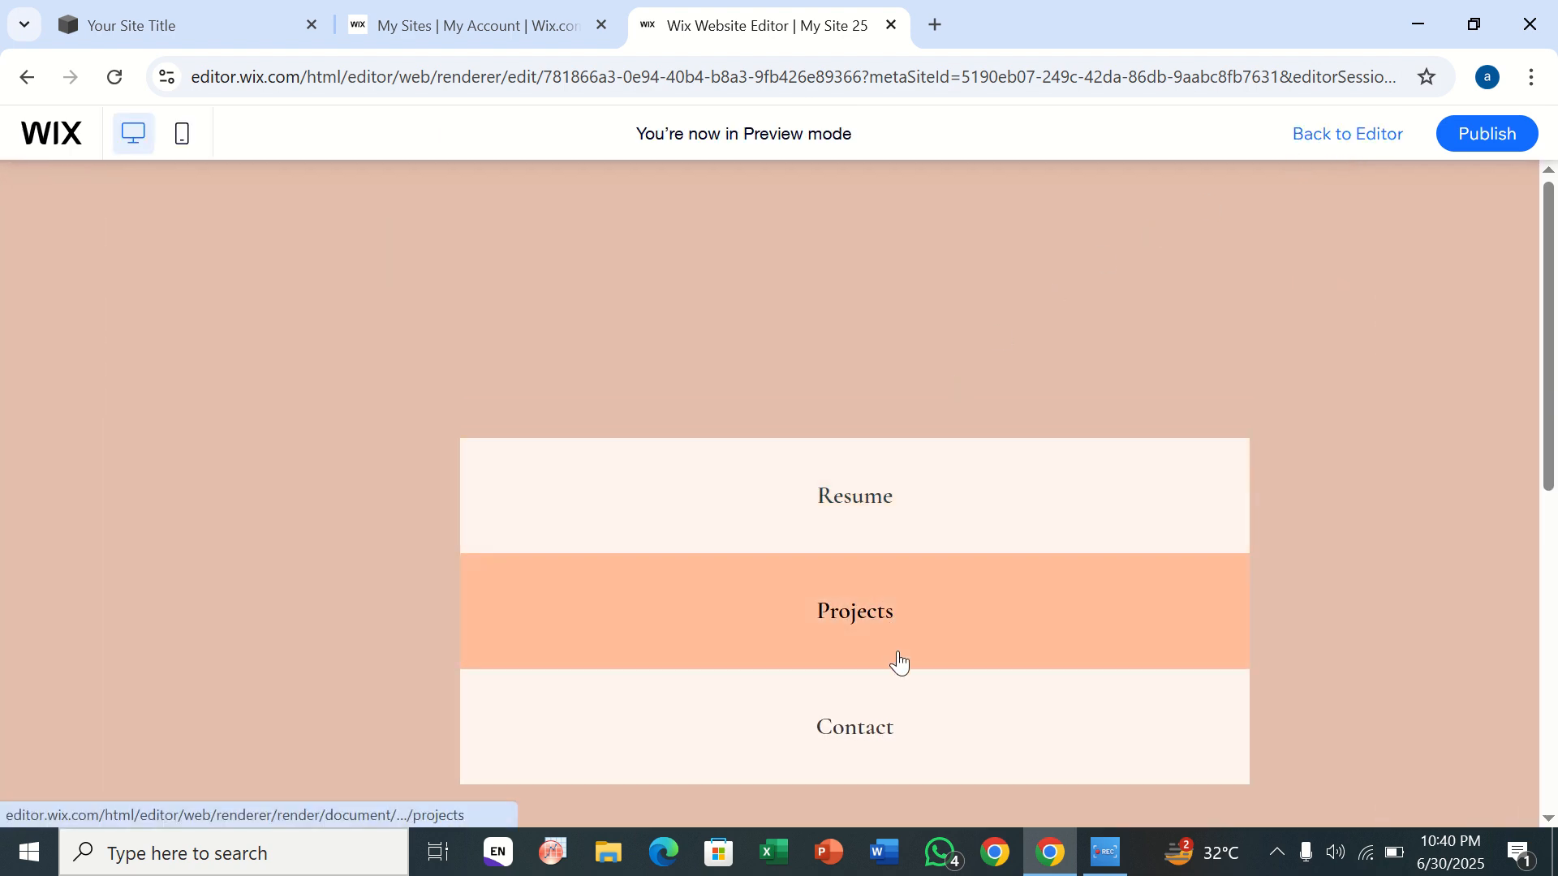
click(911, 758)
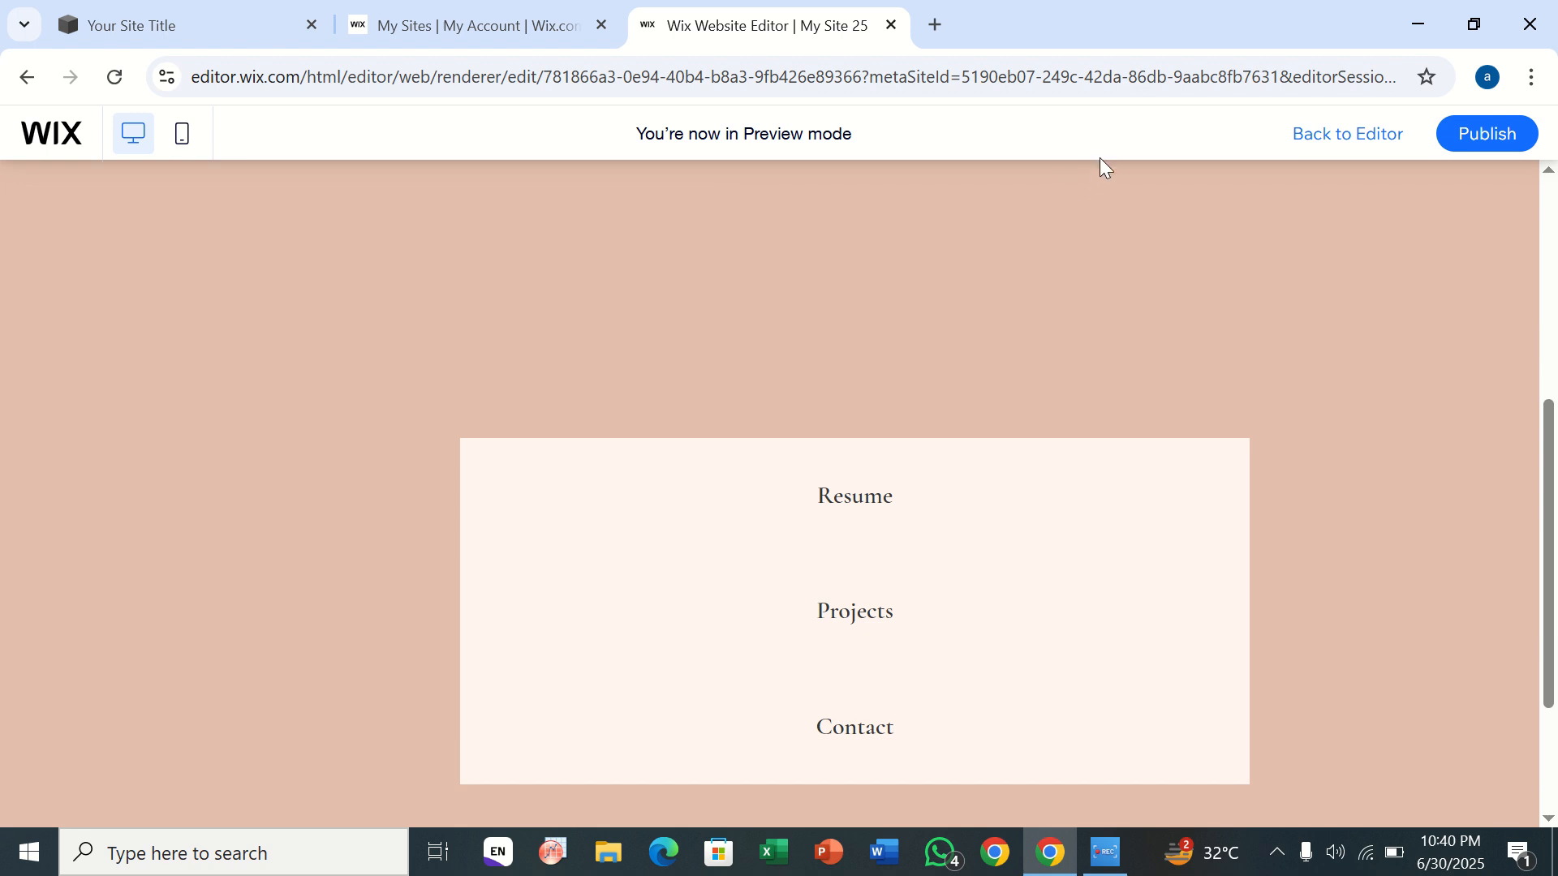
click(185, 151)
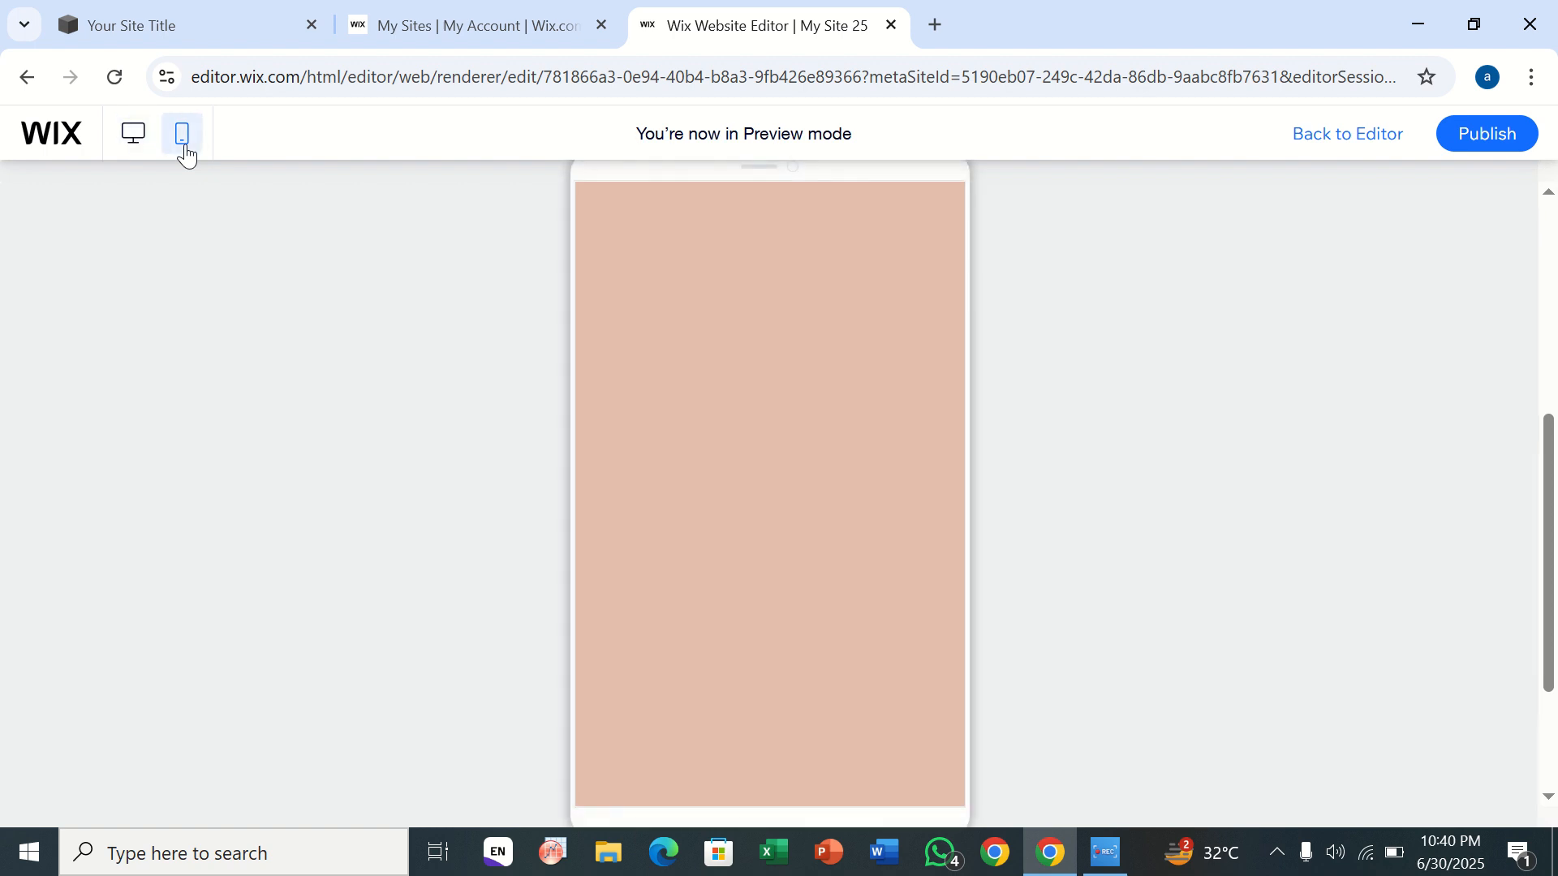
scroll(960, 690, down, 5)
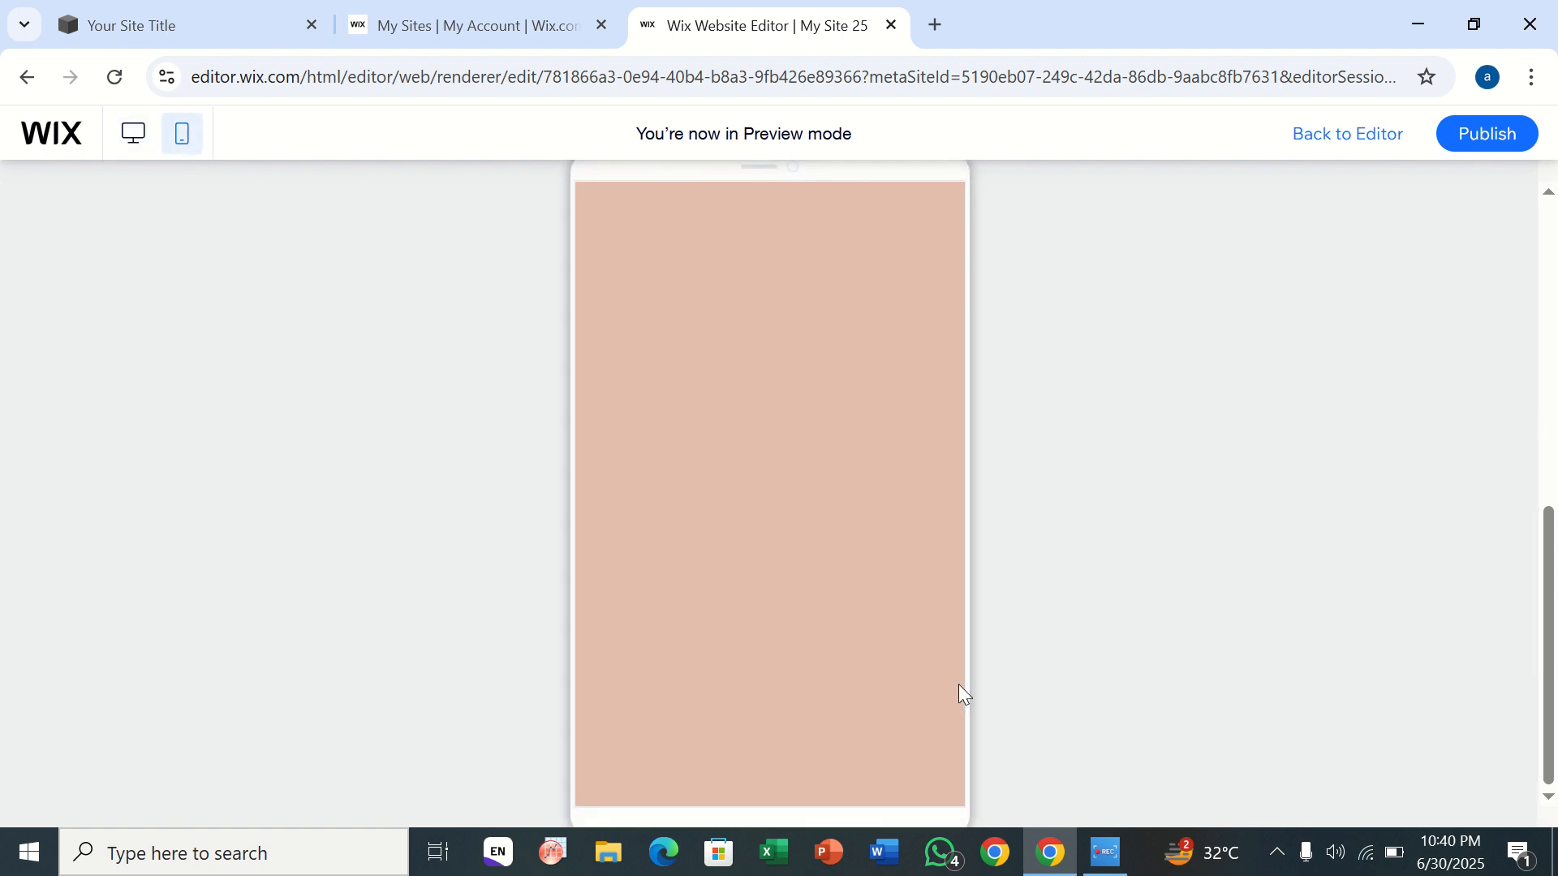
scroll(766, 474, up, 10)
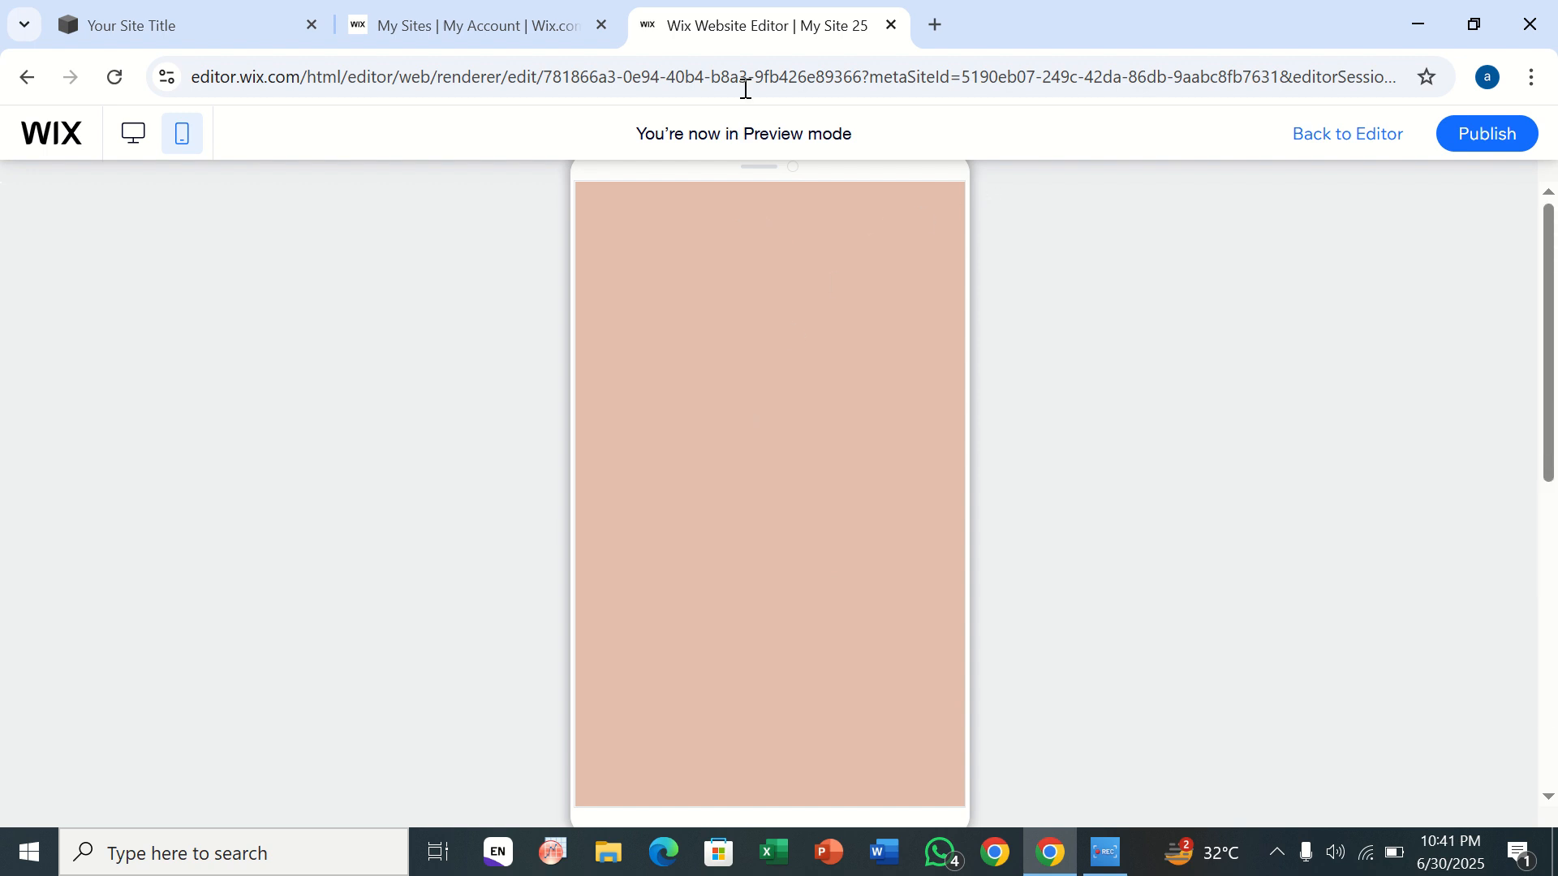
click(1313, 133)
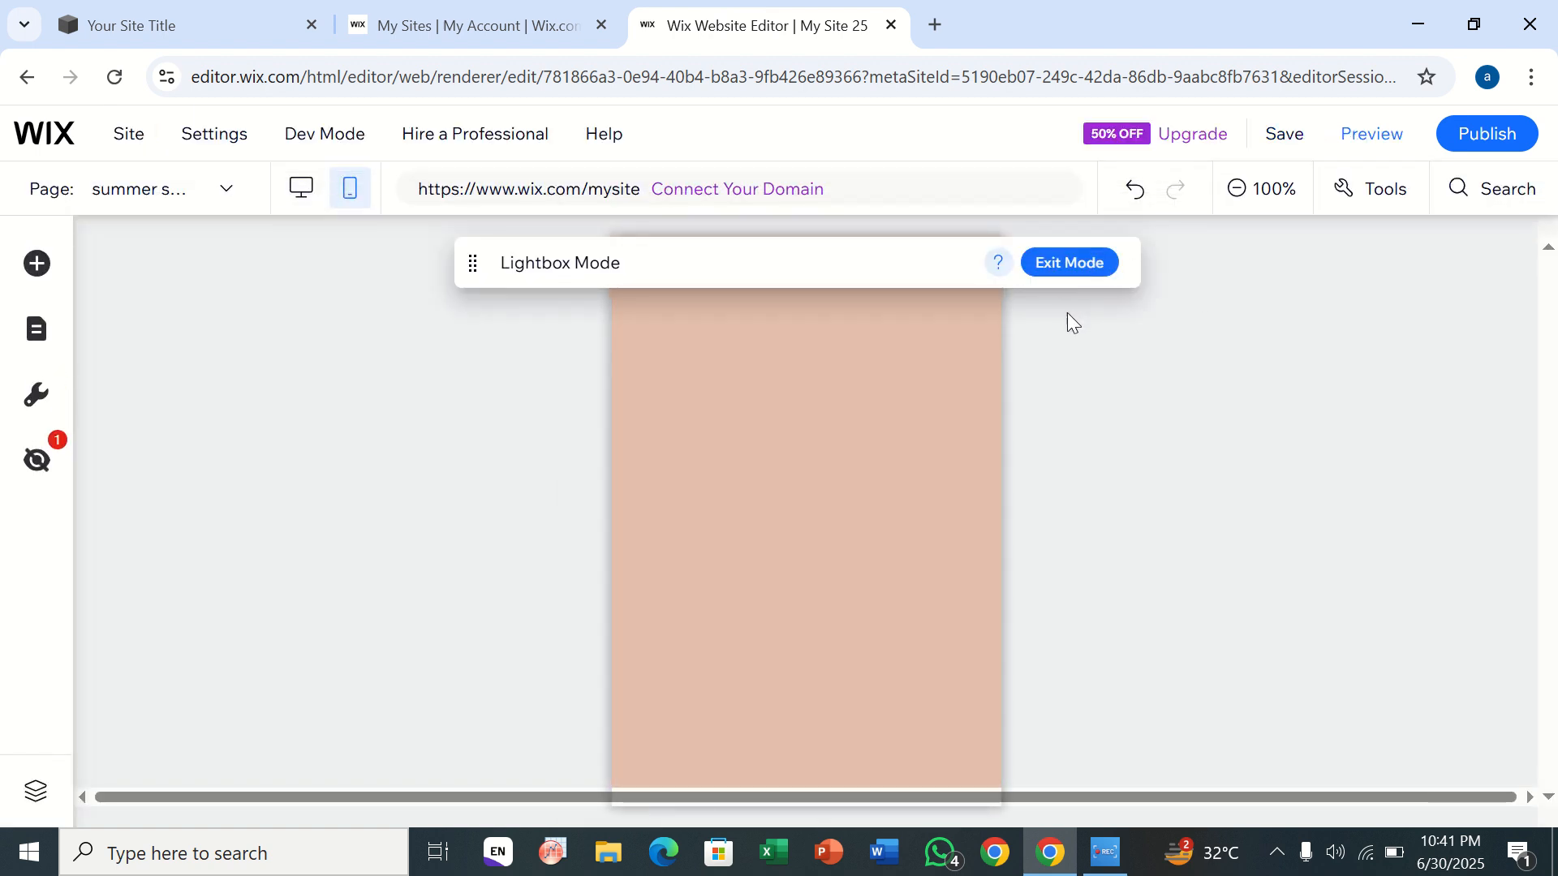
Step: Exit lightbox mode and return to the desktop layout of the Home page after looking through its mobile layout
click(1069, 266)
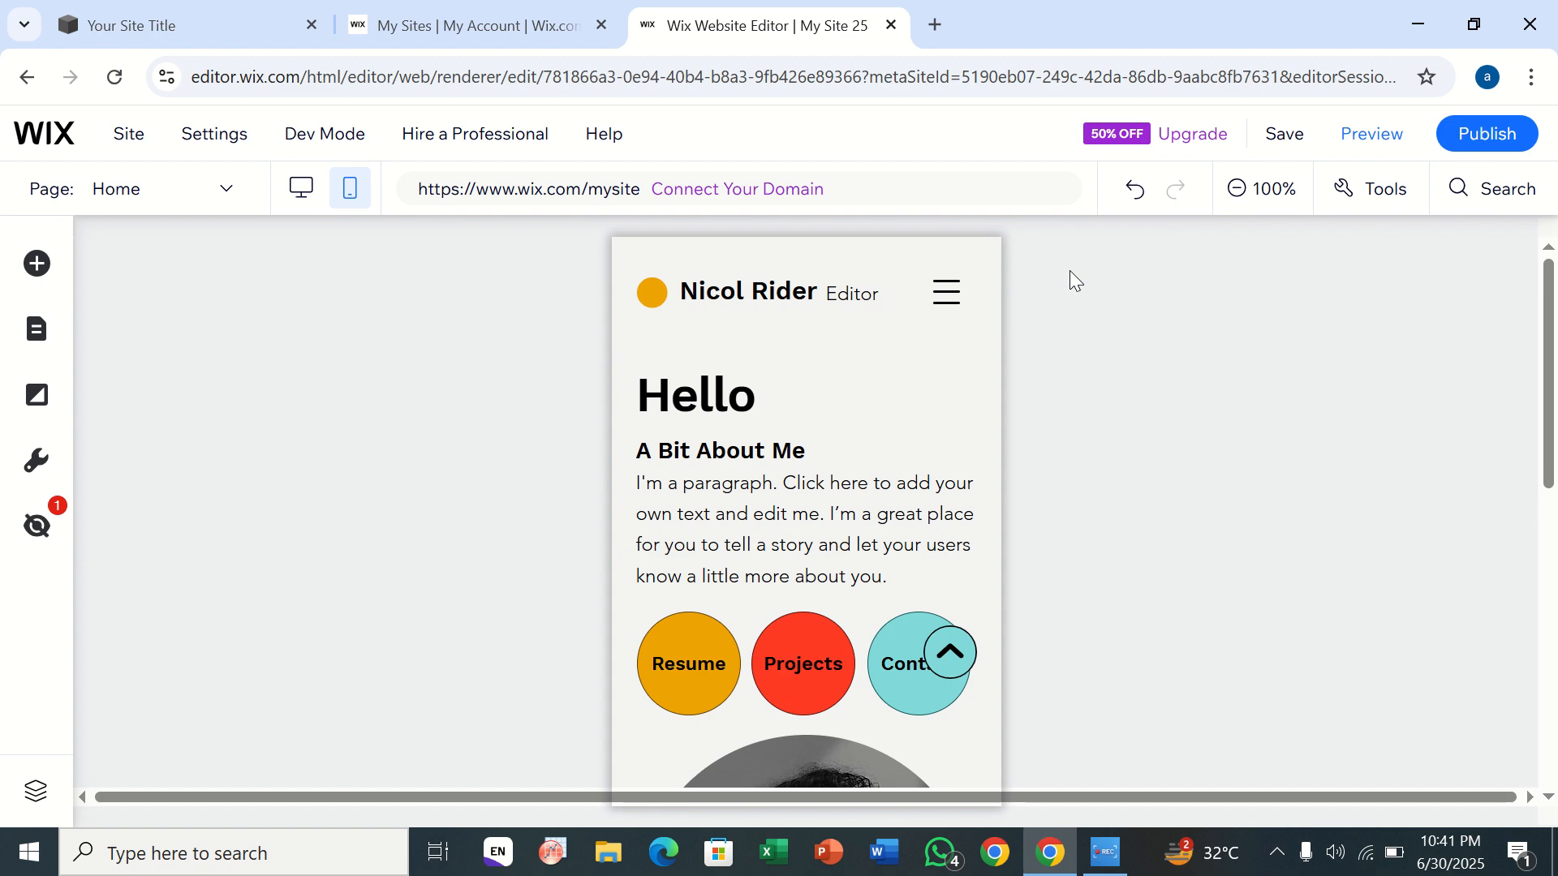
scroll(891, 545, down, 10)
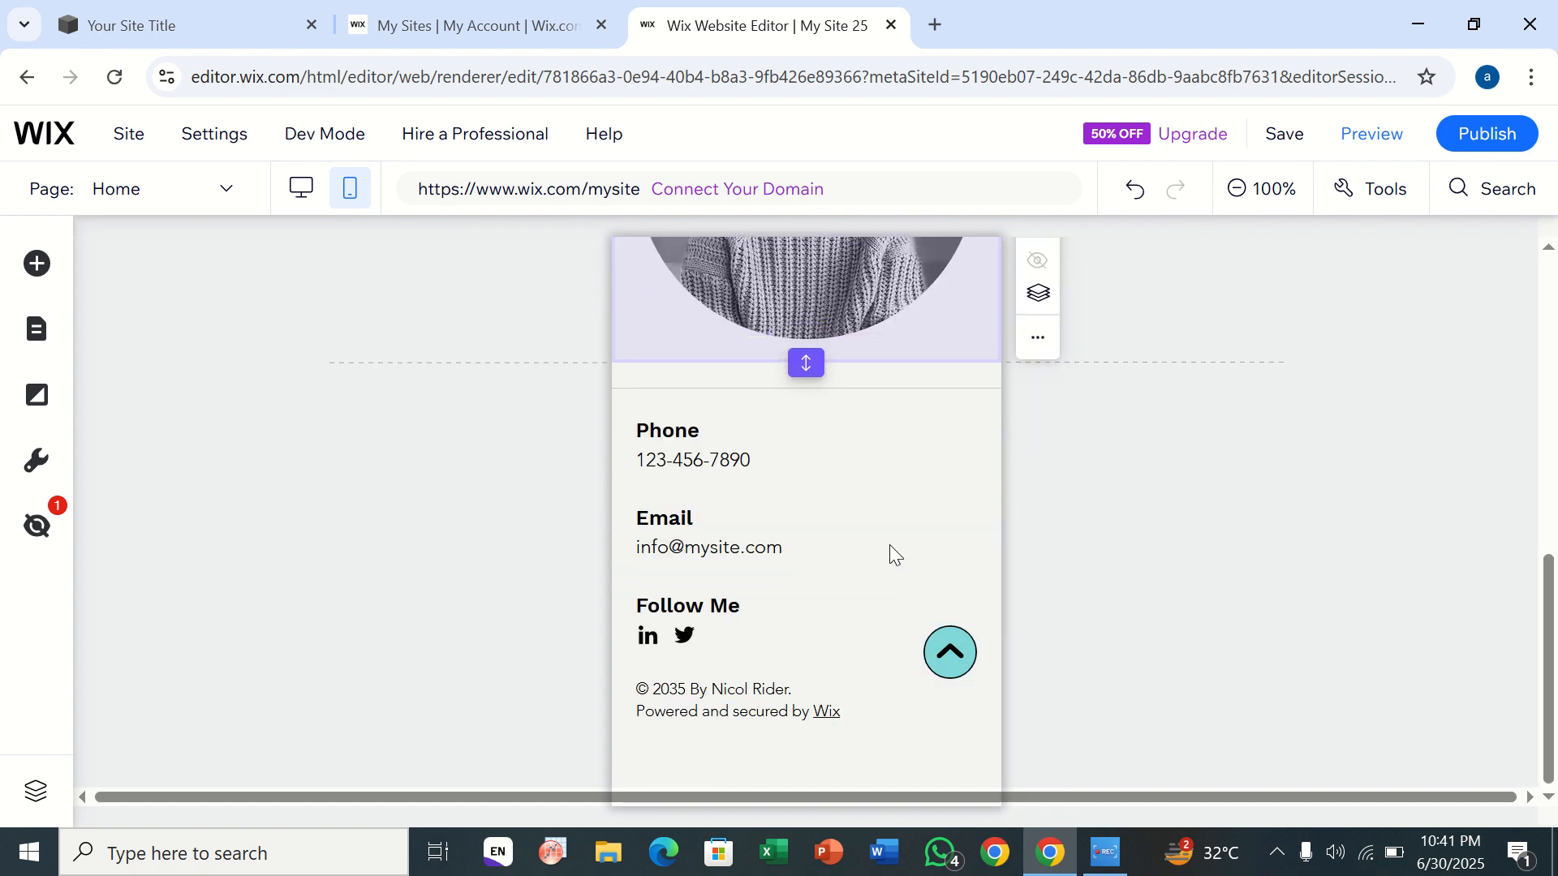
scroll(890, 545, up, 10)
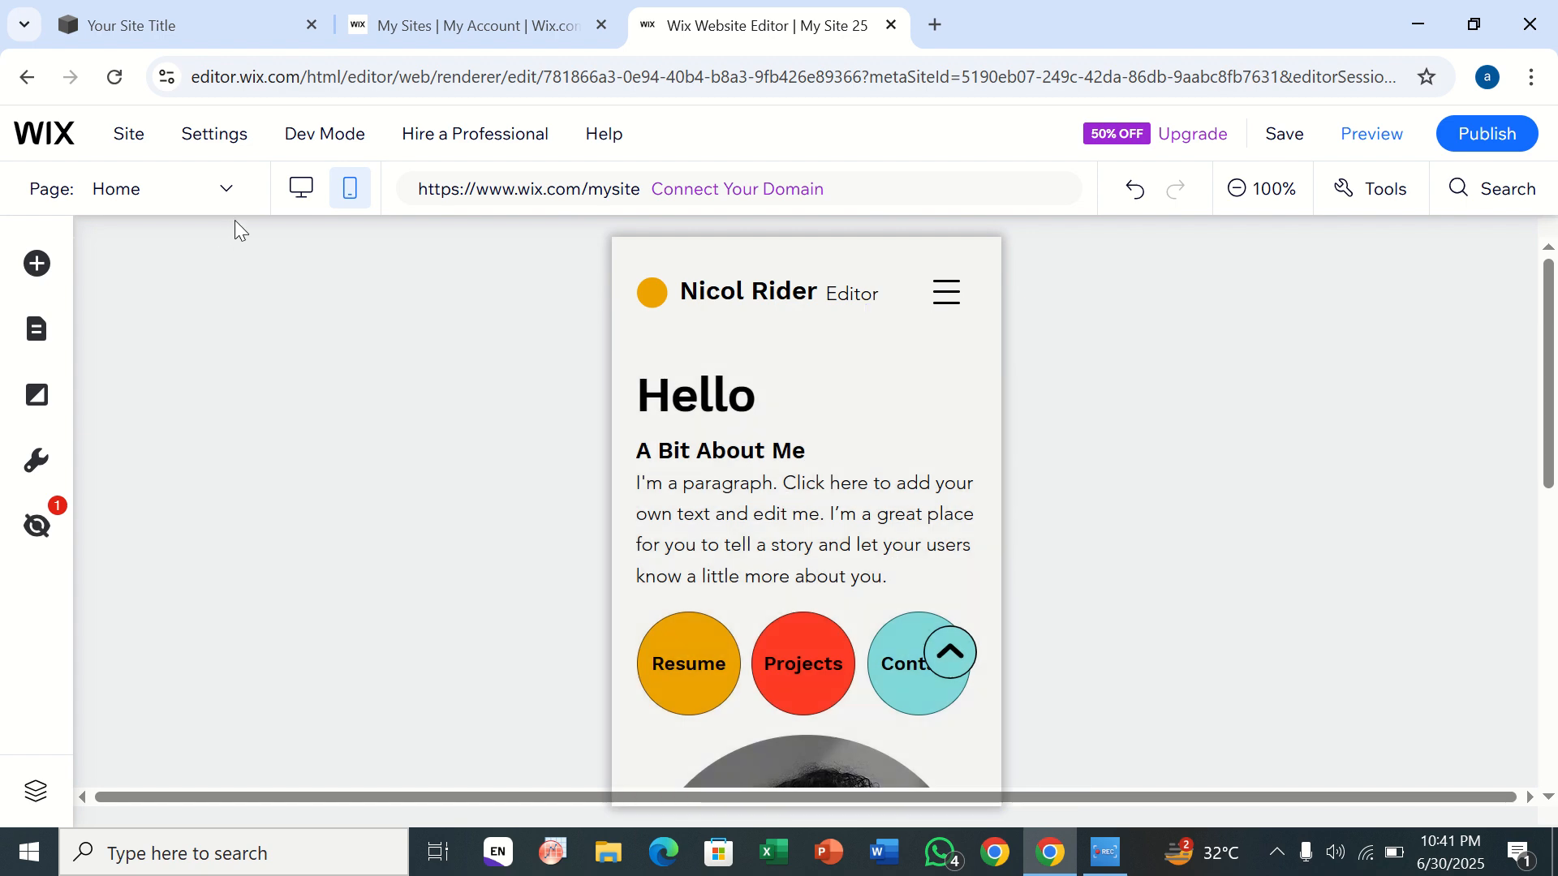
click(310, 202)
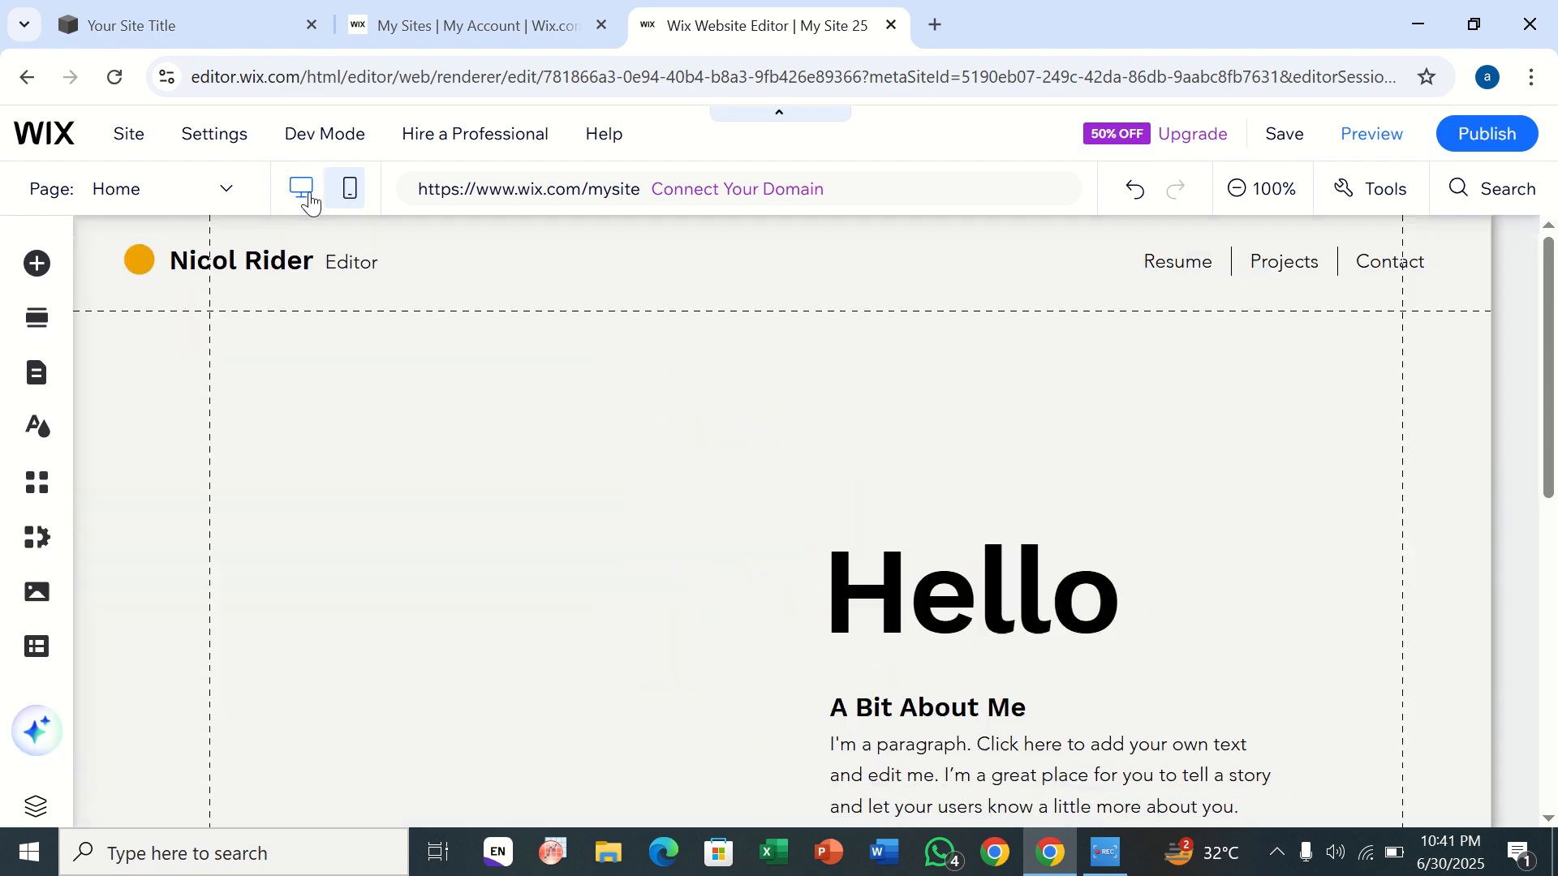